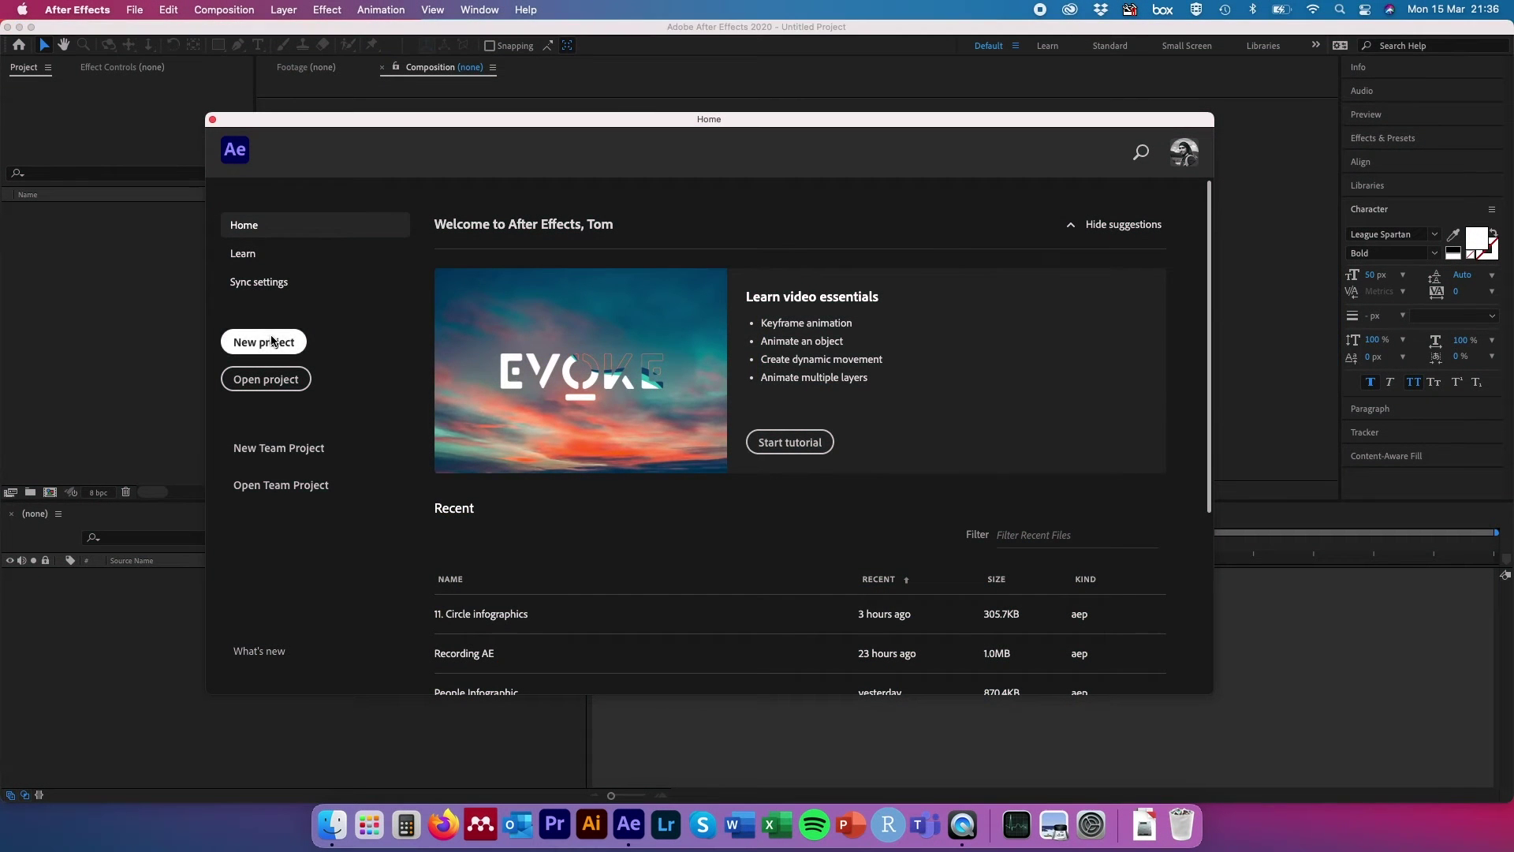
Start a new project and create a composition named Circles with the HDTV 1080 25 preset.
click(271, 341)
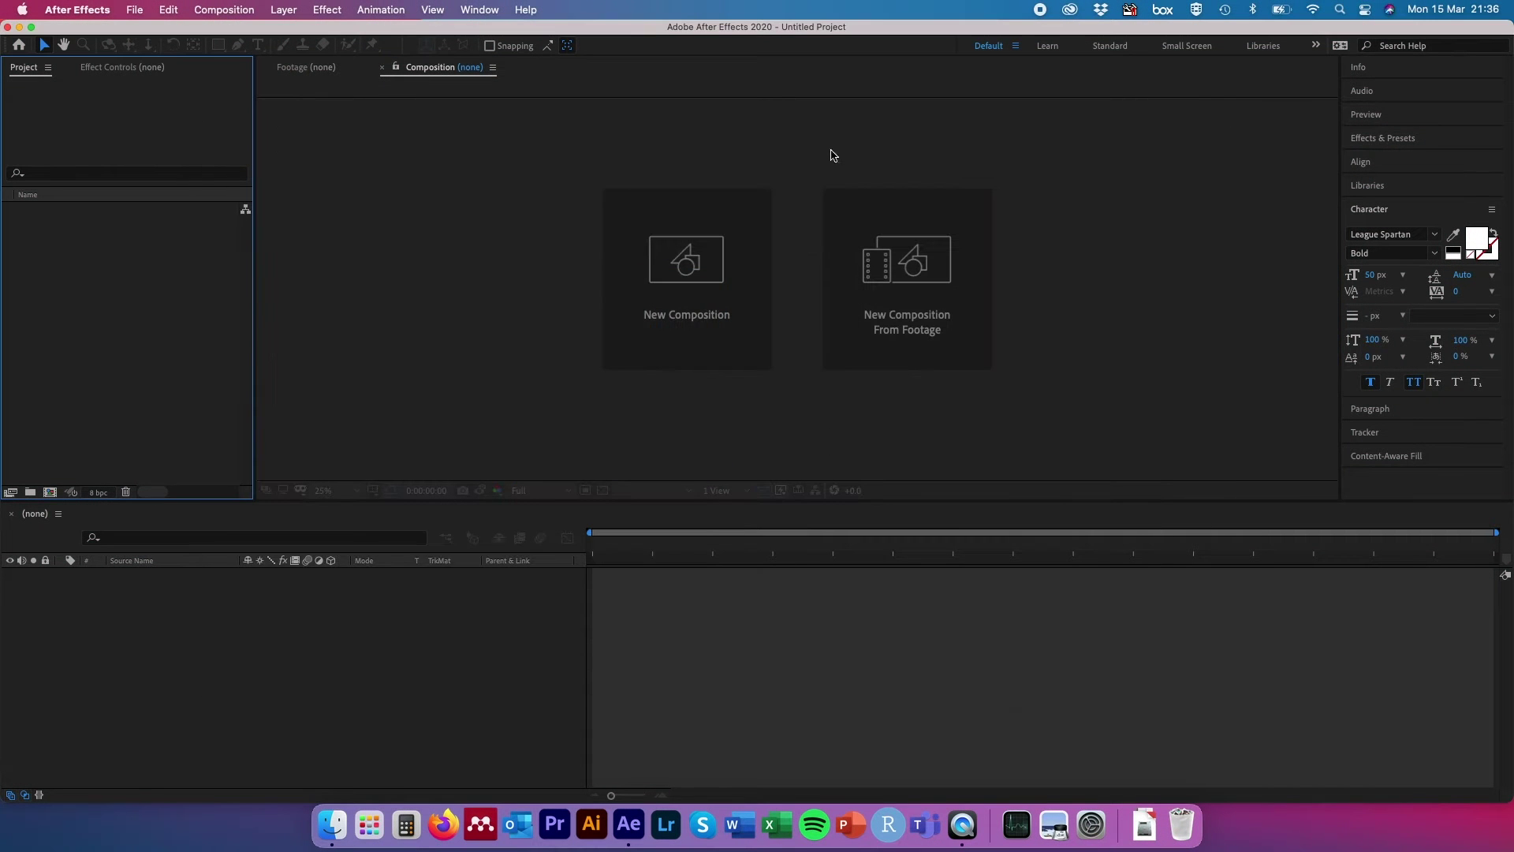
click(702, 260)
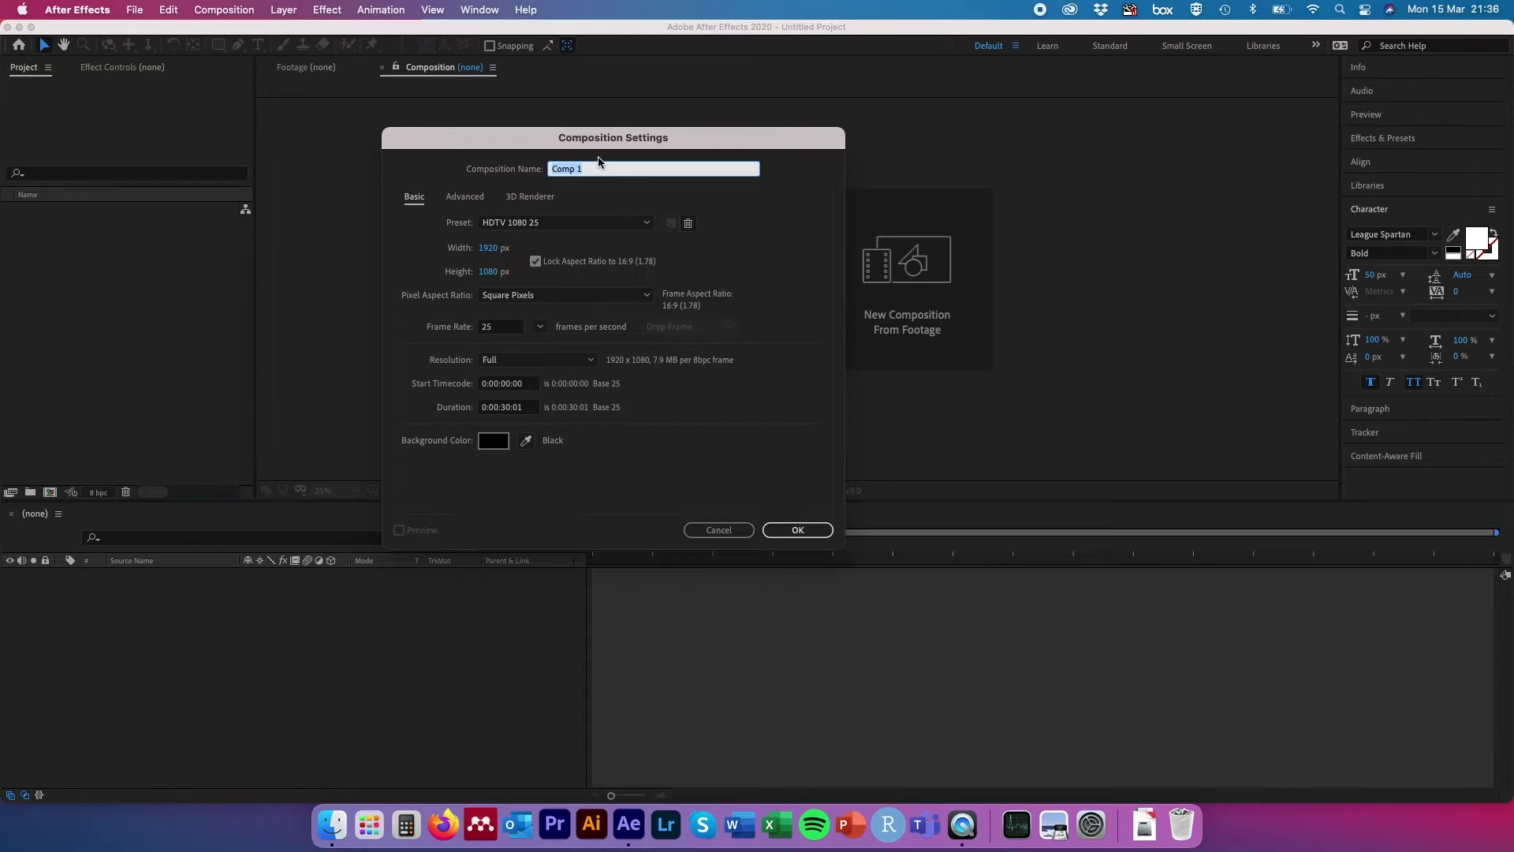
text(Circles)
click(798, 531)
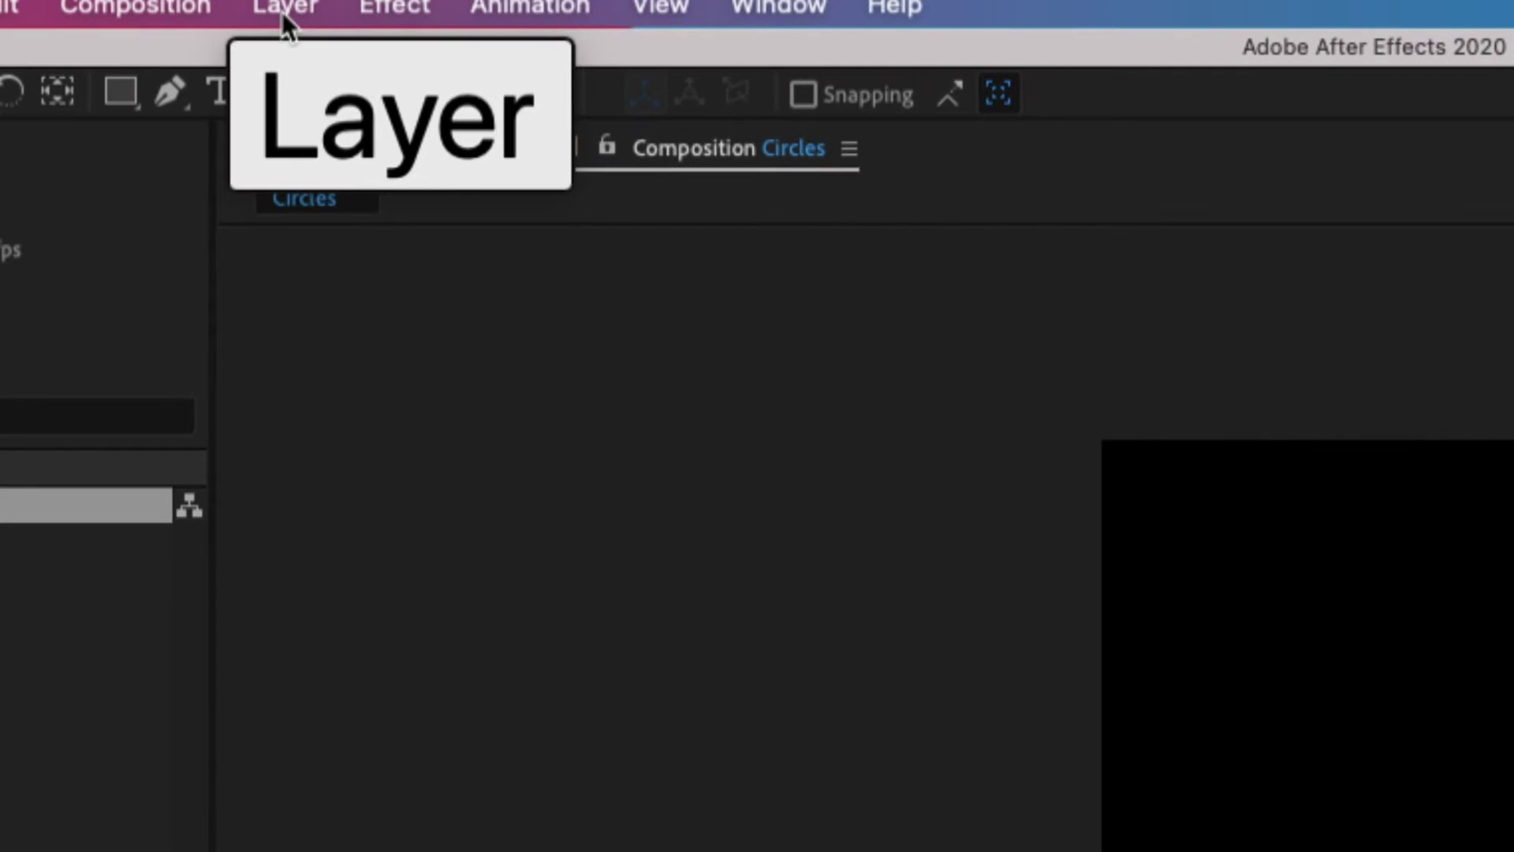
Add a 1920 x 1080 px solid layer in dark cyan 004040 as the background.
click(284, 11)
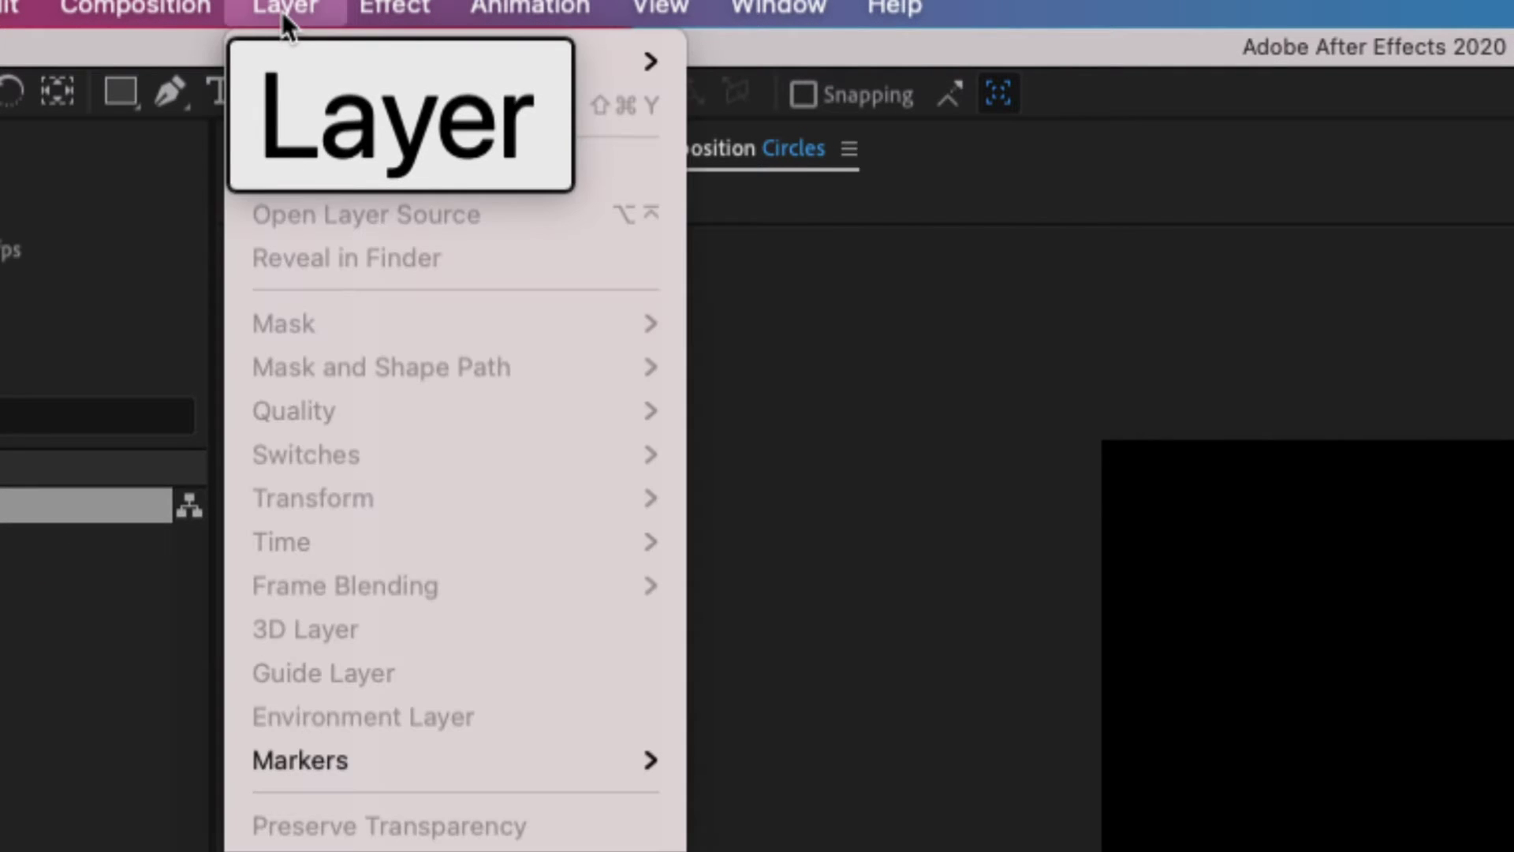
mouse_move(552, 61)
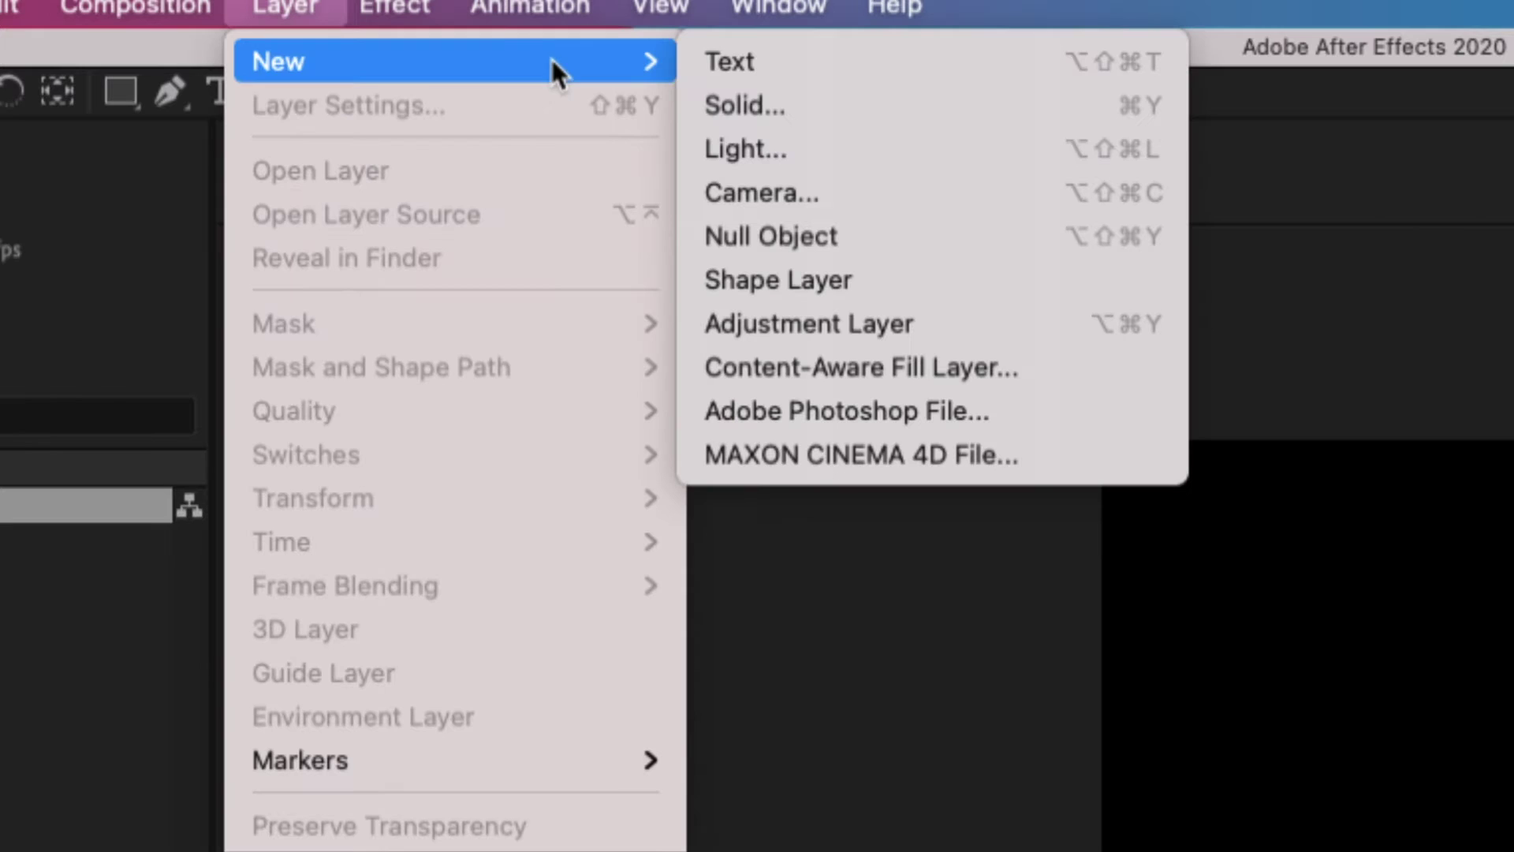
click(753, 106)
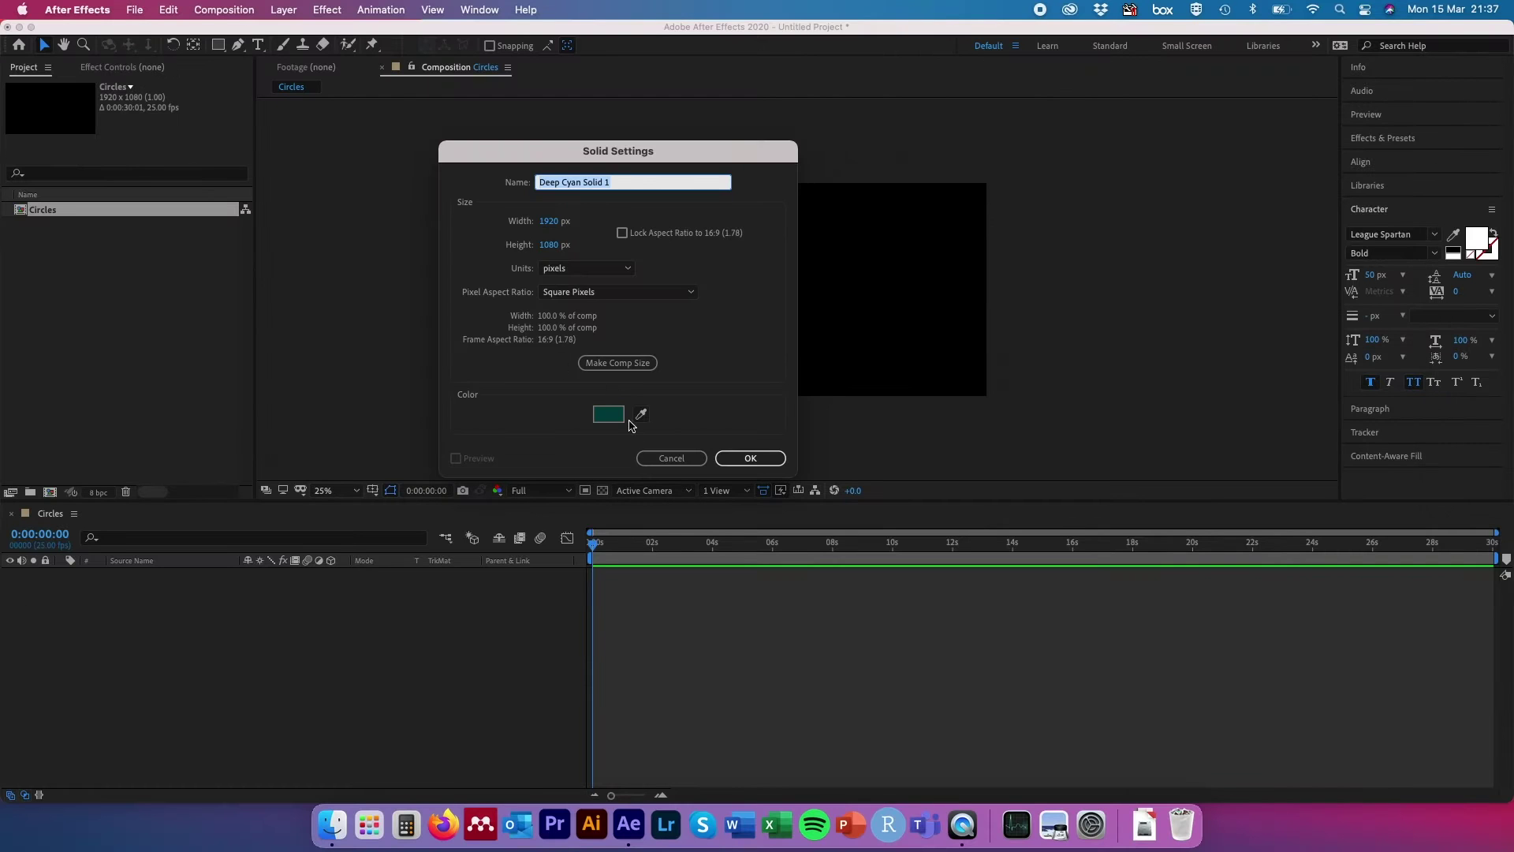
click(609, 414)
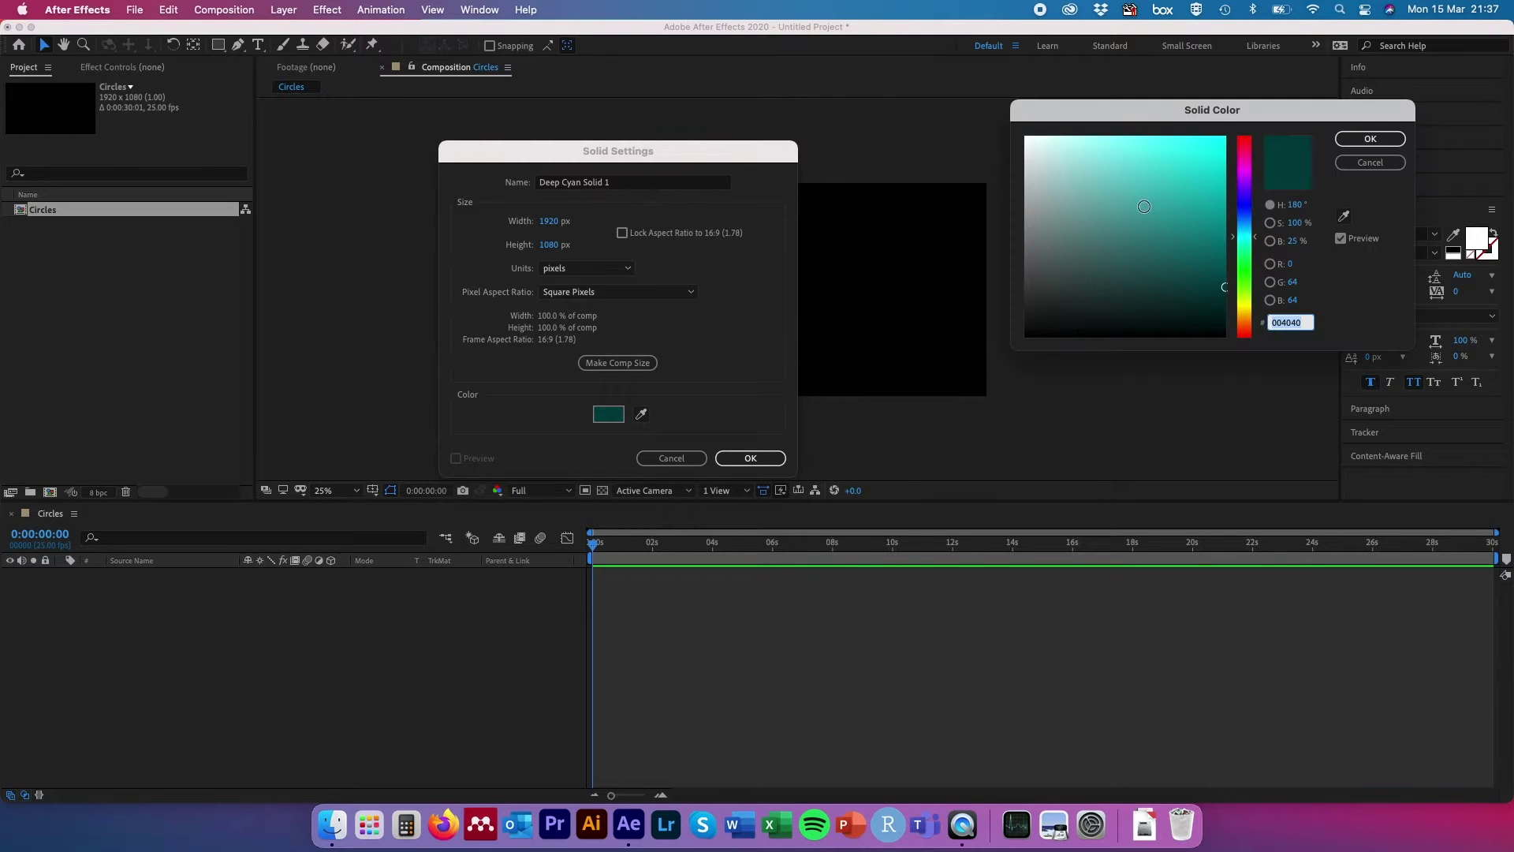
click(1374, 139)
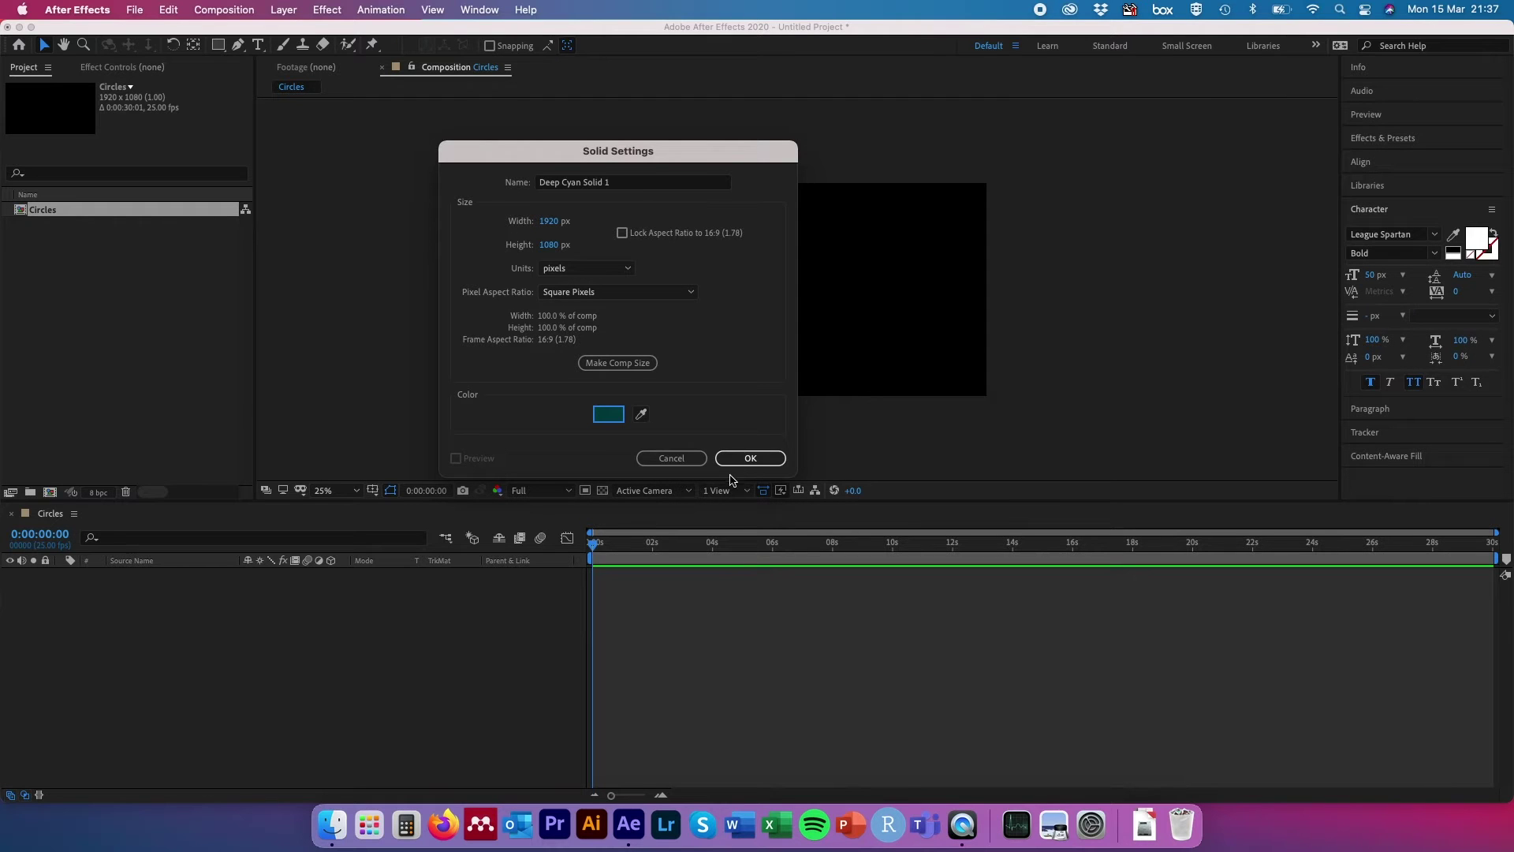
click(751, 459)
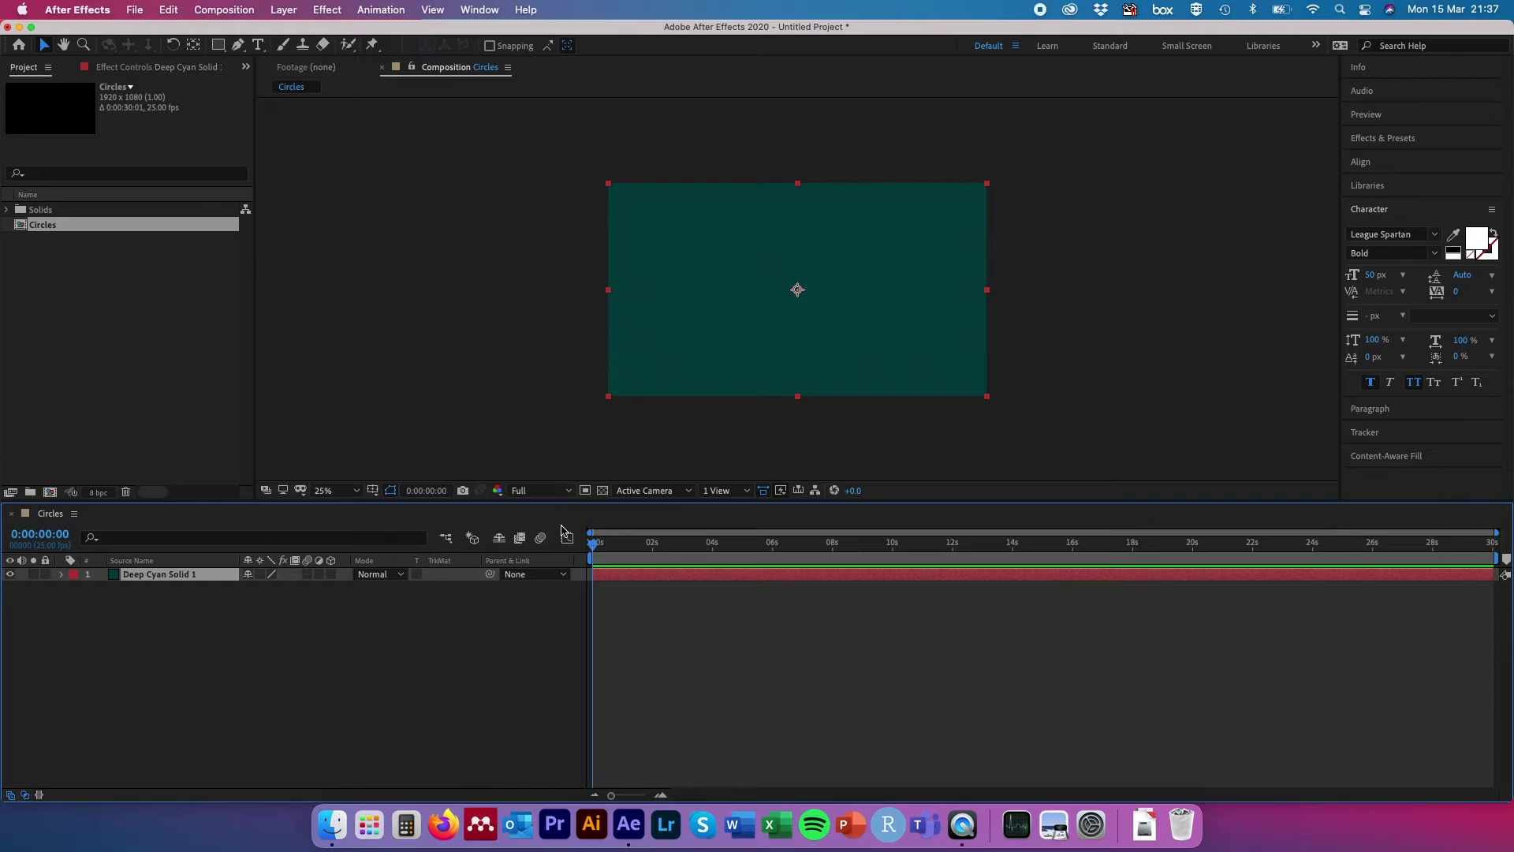
Lock the background solid layer and leave nothing selected in the composition.
click(390, 272)
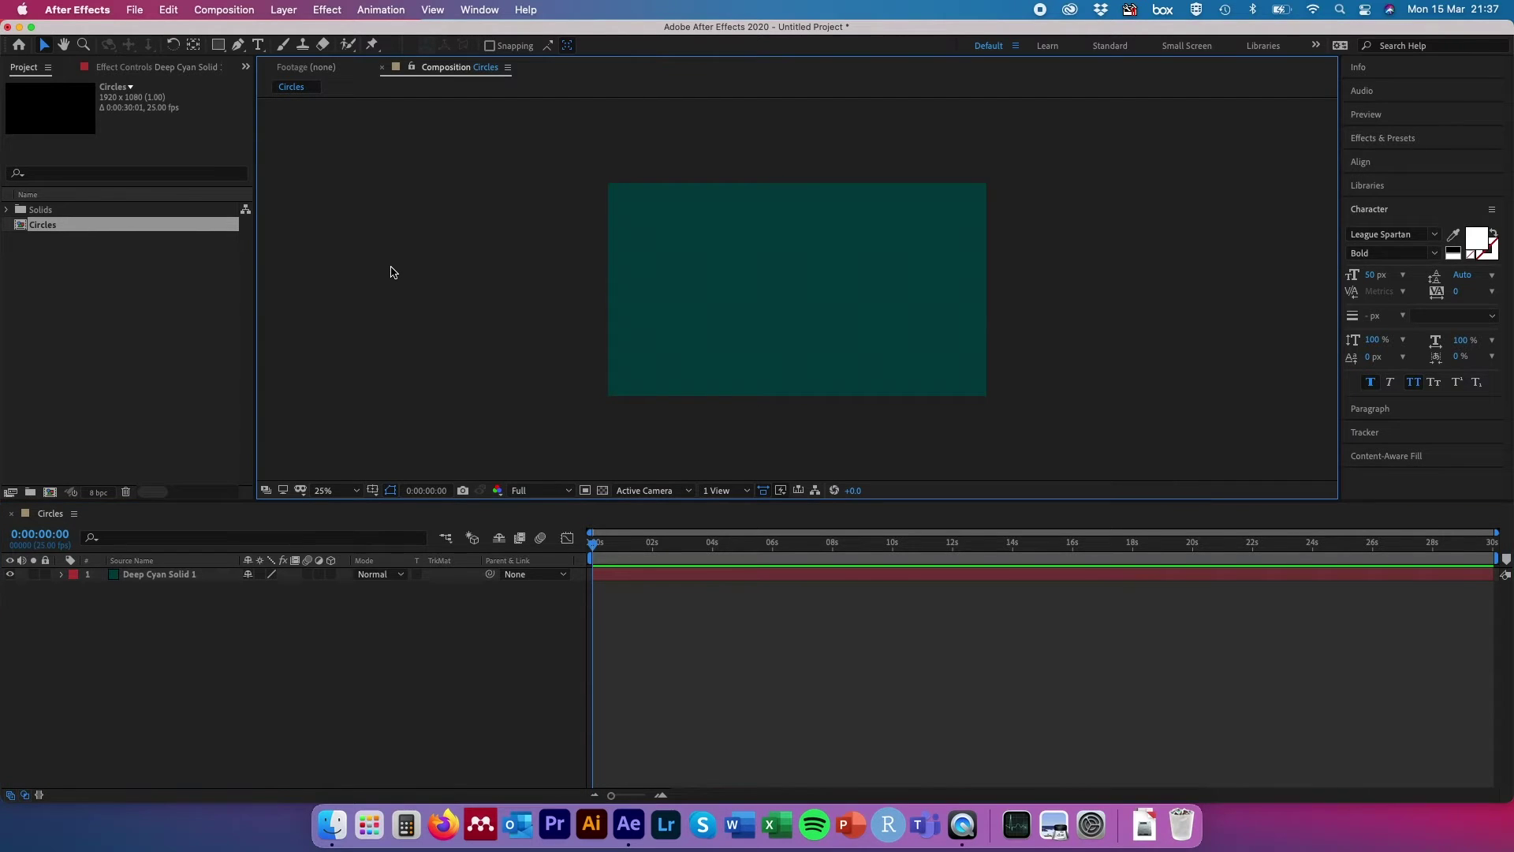
click(124, 582)
click(32, 588)
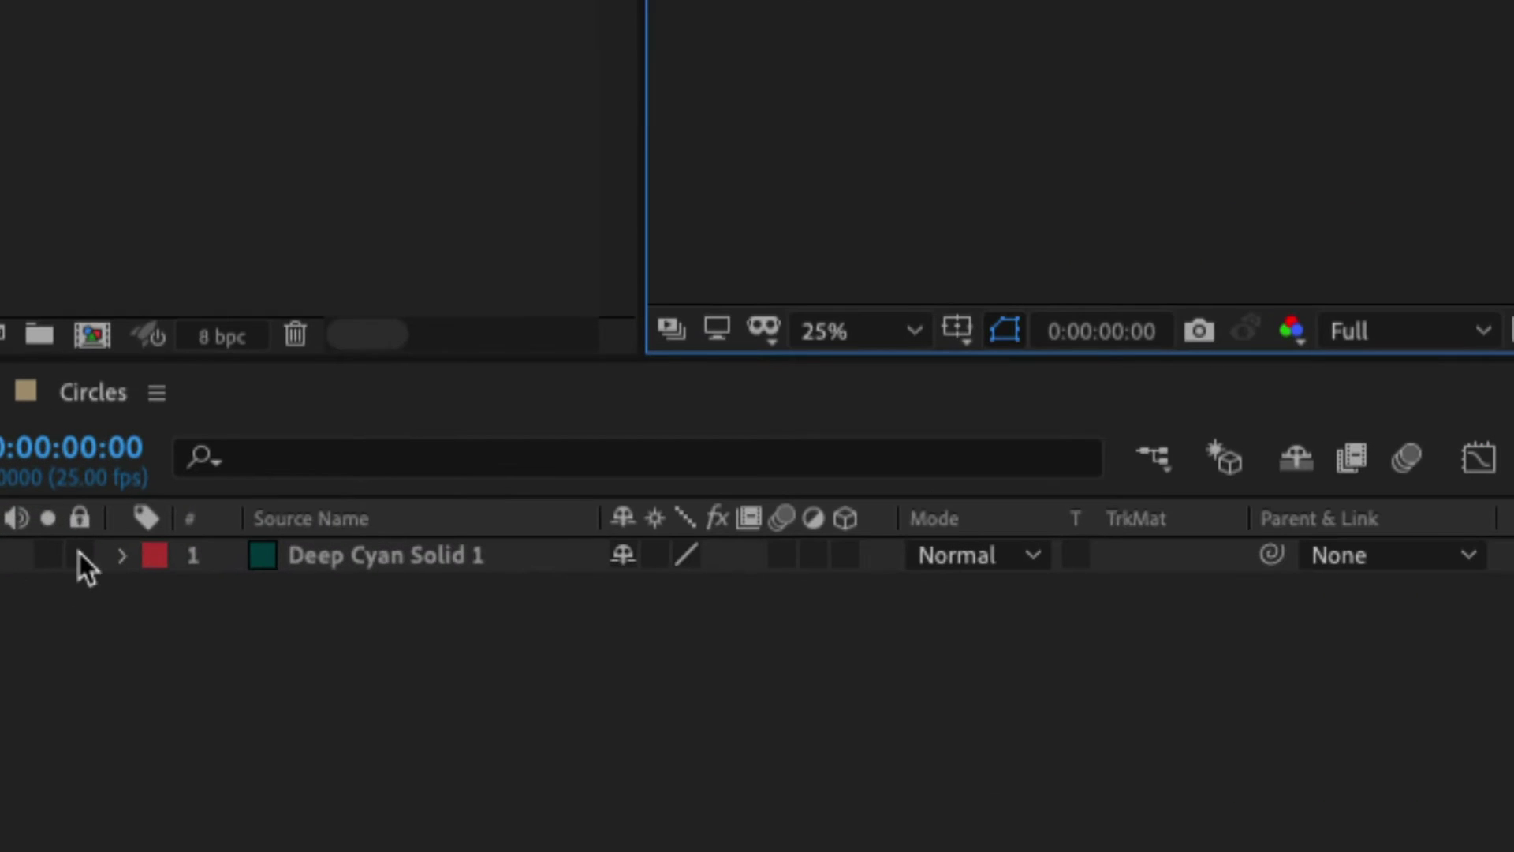
click(79, 554)
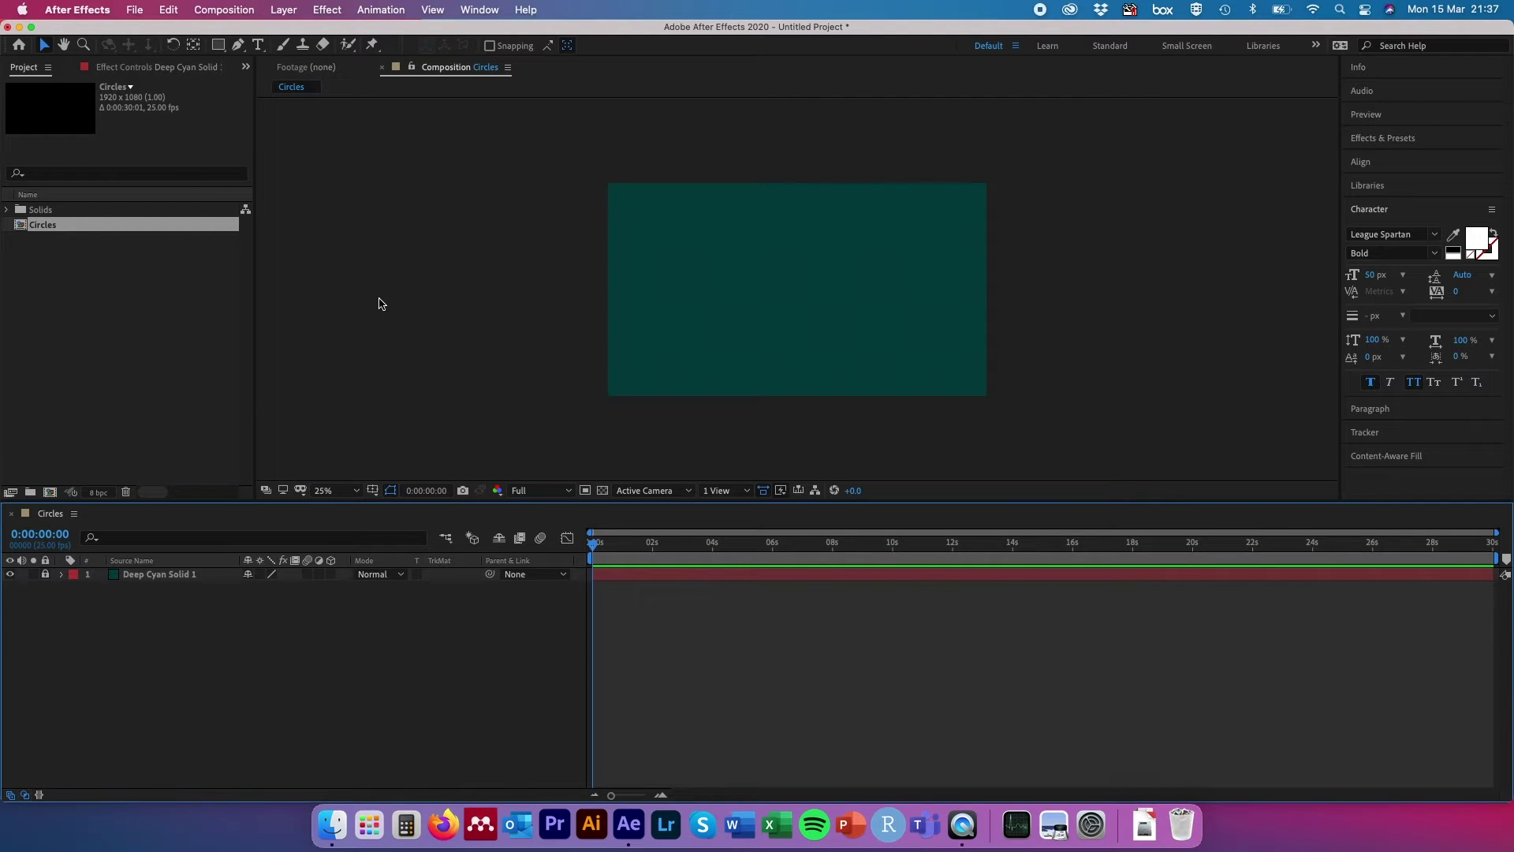
click(377, 274)
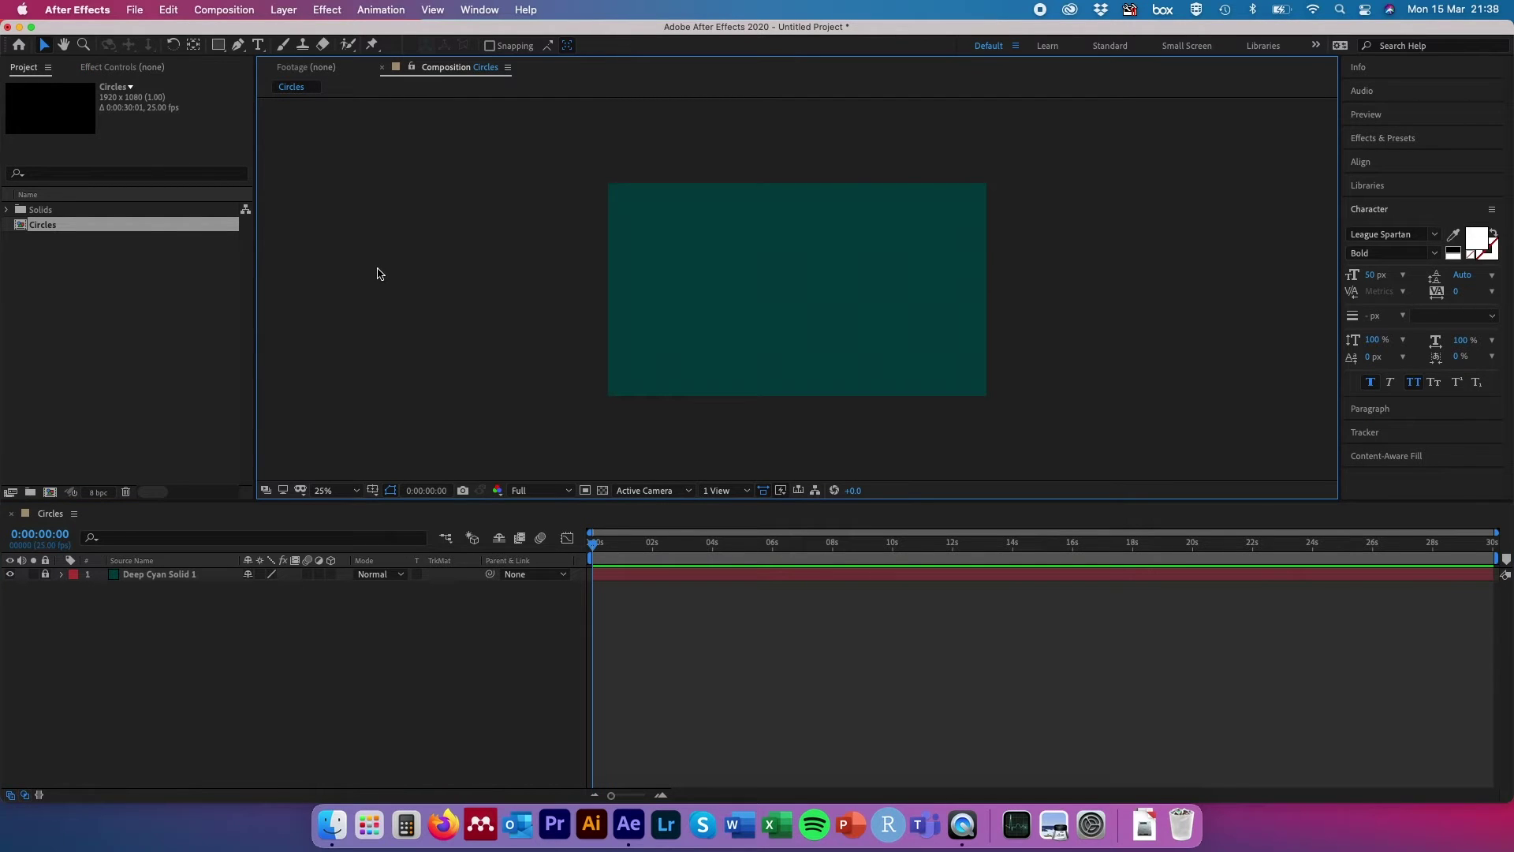
Draw a perfect circle near the middle of the composition with the Ellipse Tool.
click(219, 45)
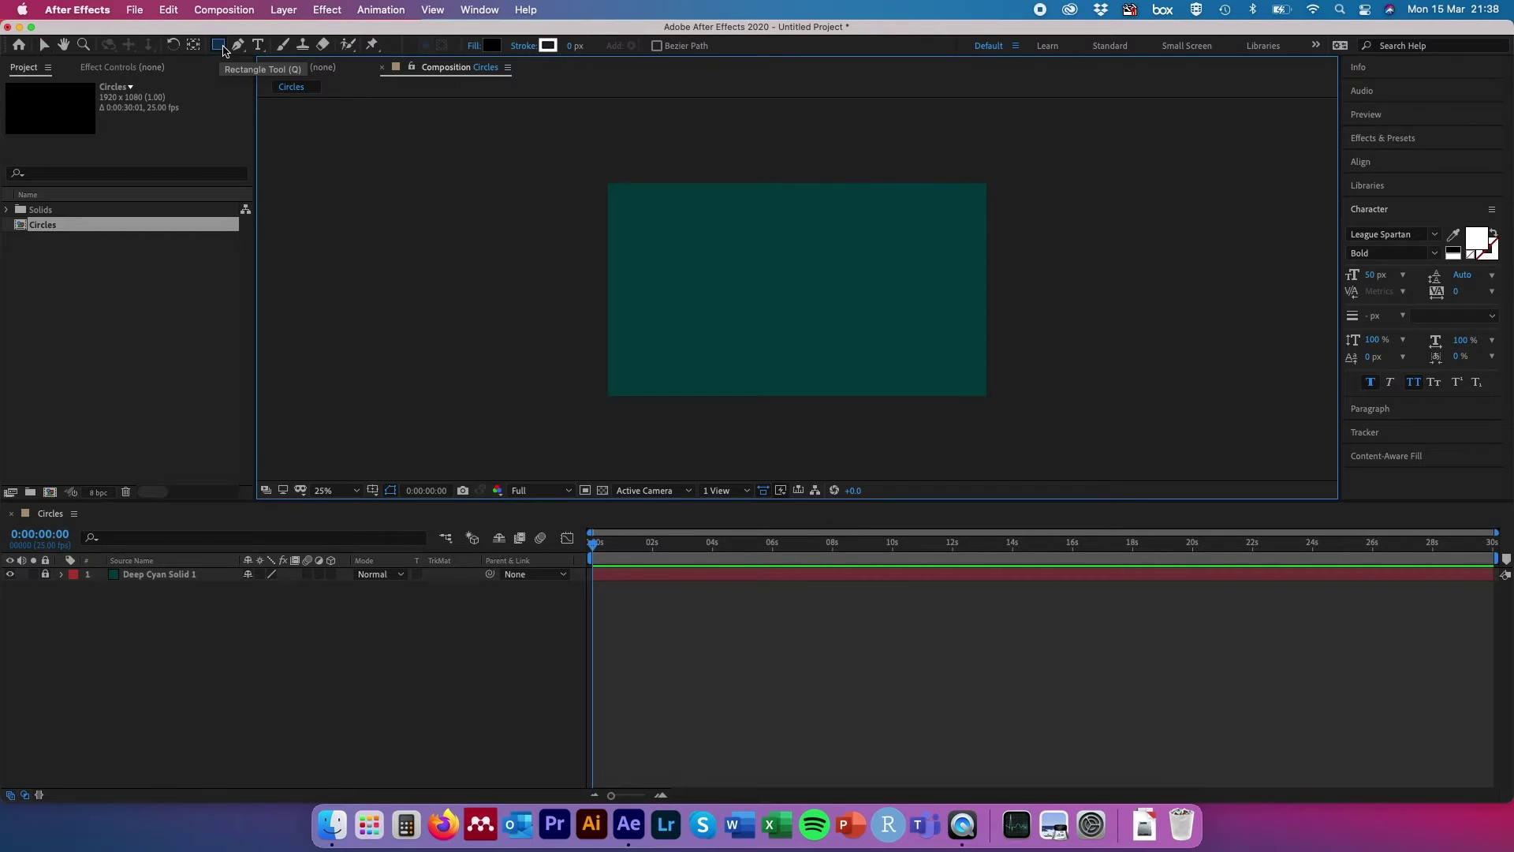
click(220, 47)
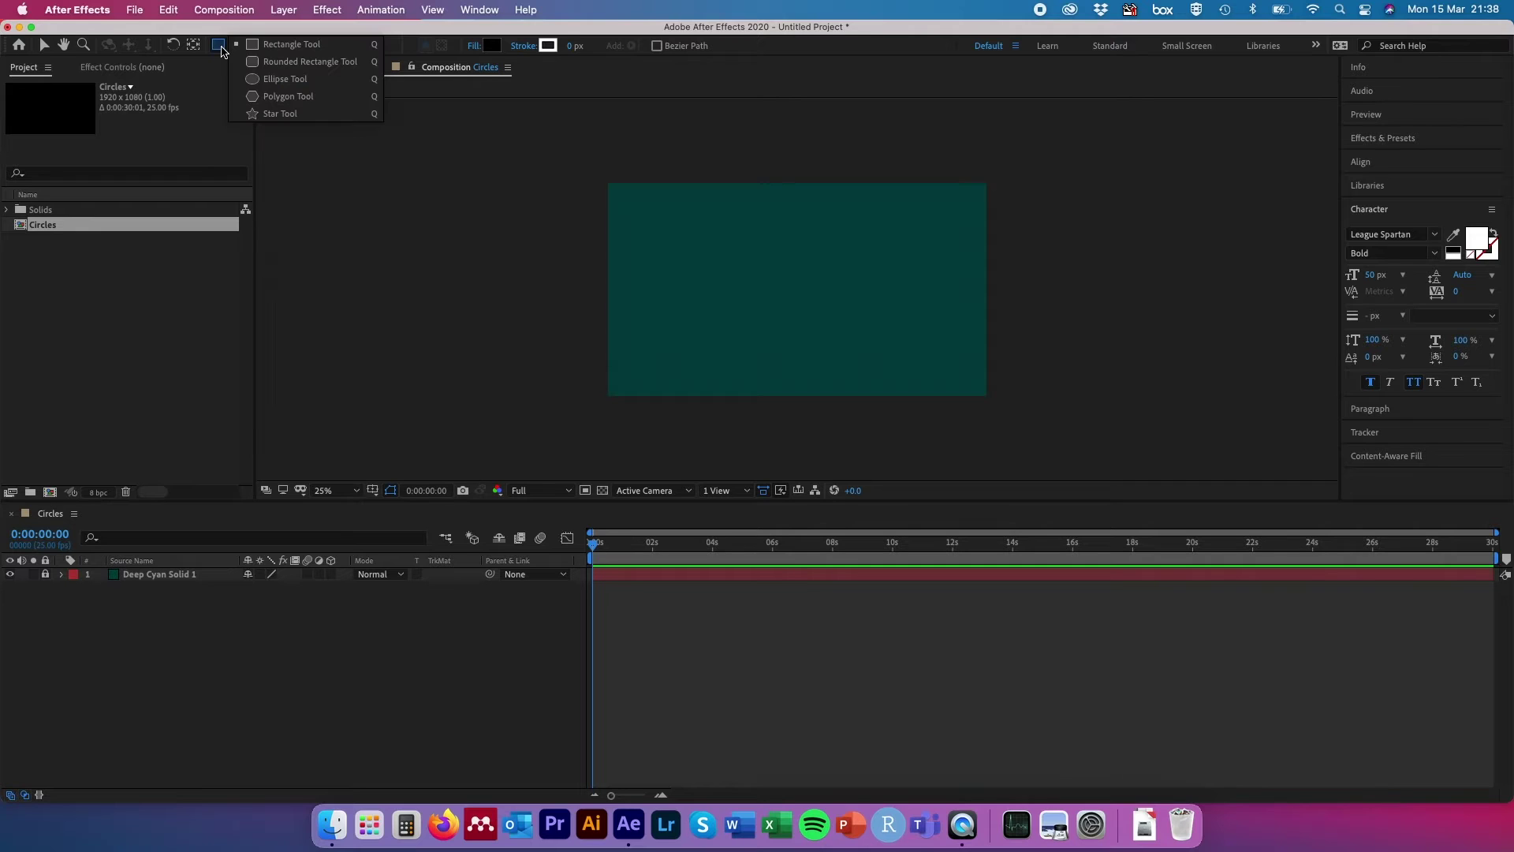
click(294, 84)
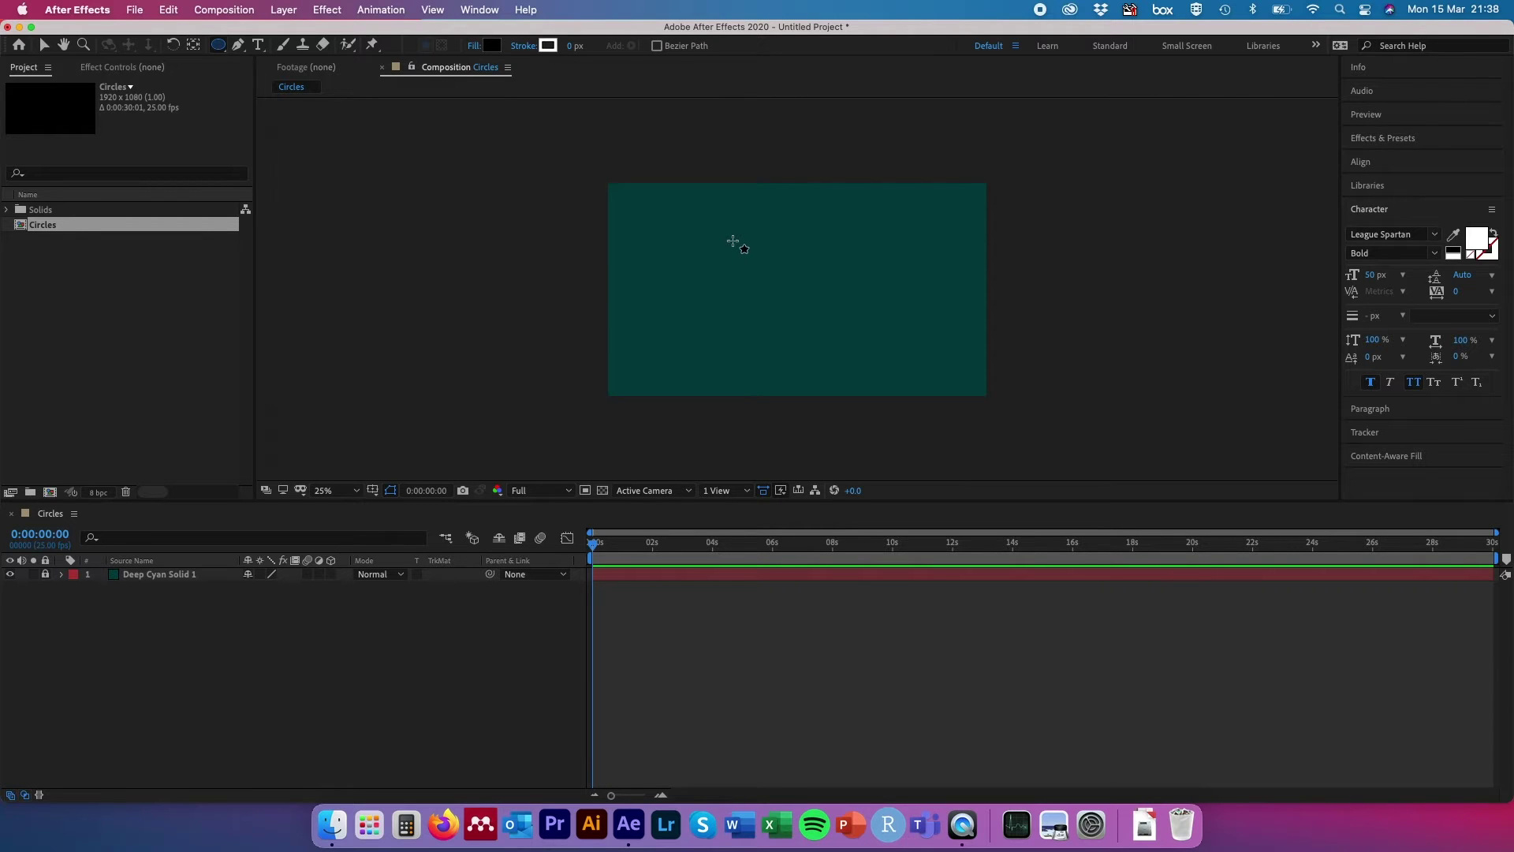
drag(729, 237, 802, 360)
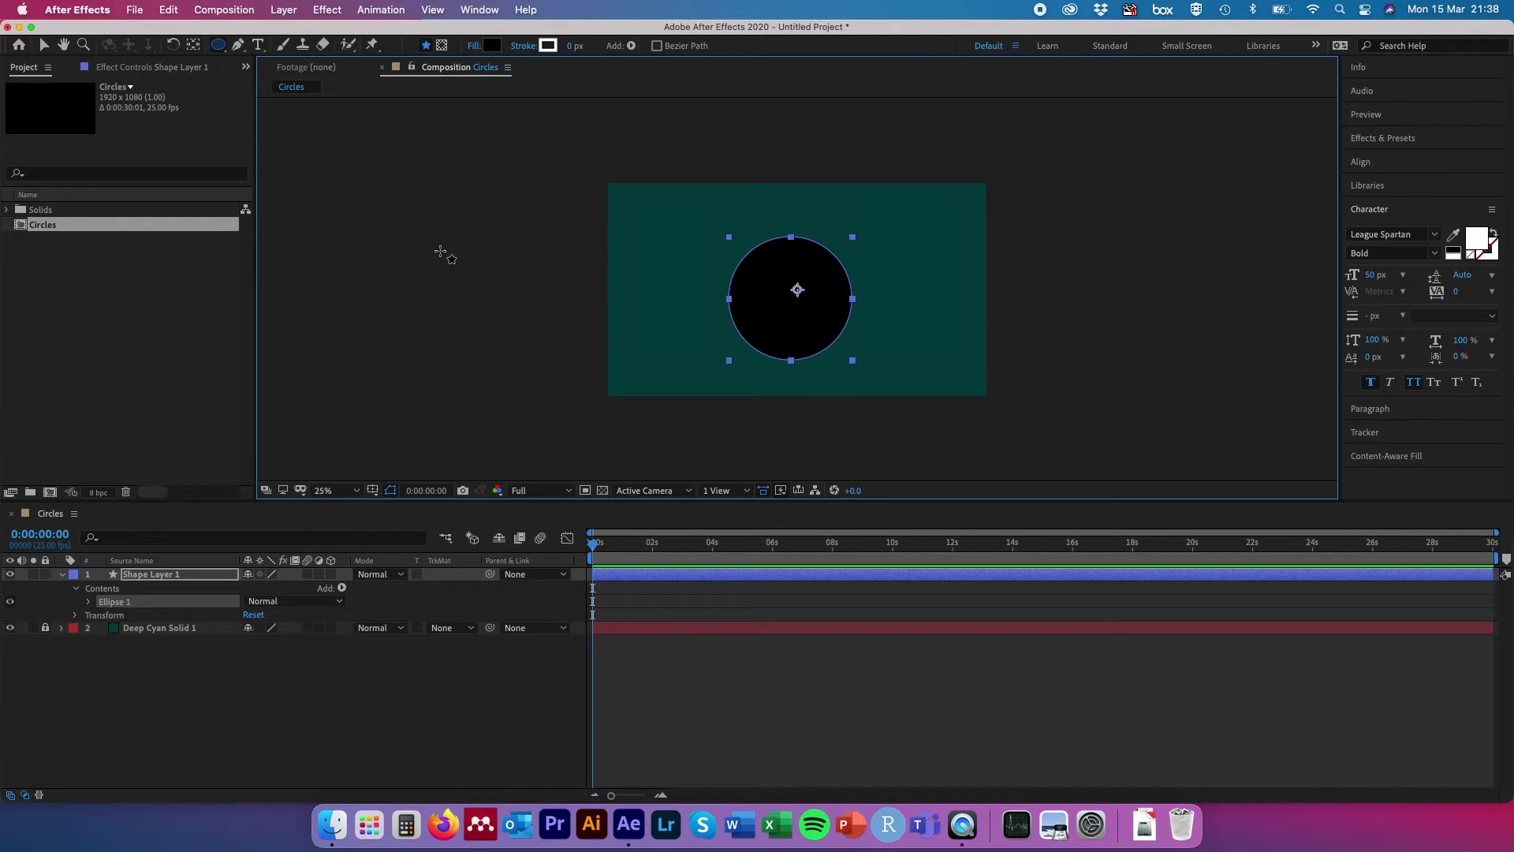
Move the circle to the middle of the frame and align it to the composition's vertical centre.
key(v)
mouse_move(834, 296)
mouse_down()
mouse_move(881, 252)
mouse_move(785, 261)
mouse_move(840, 273)
mouse_move(826, 275)
mouse_up()
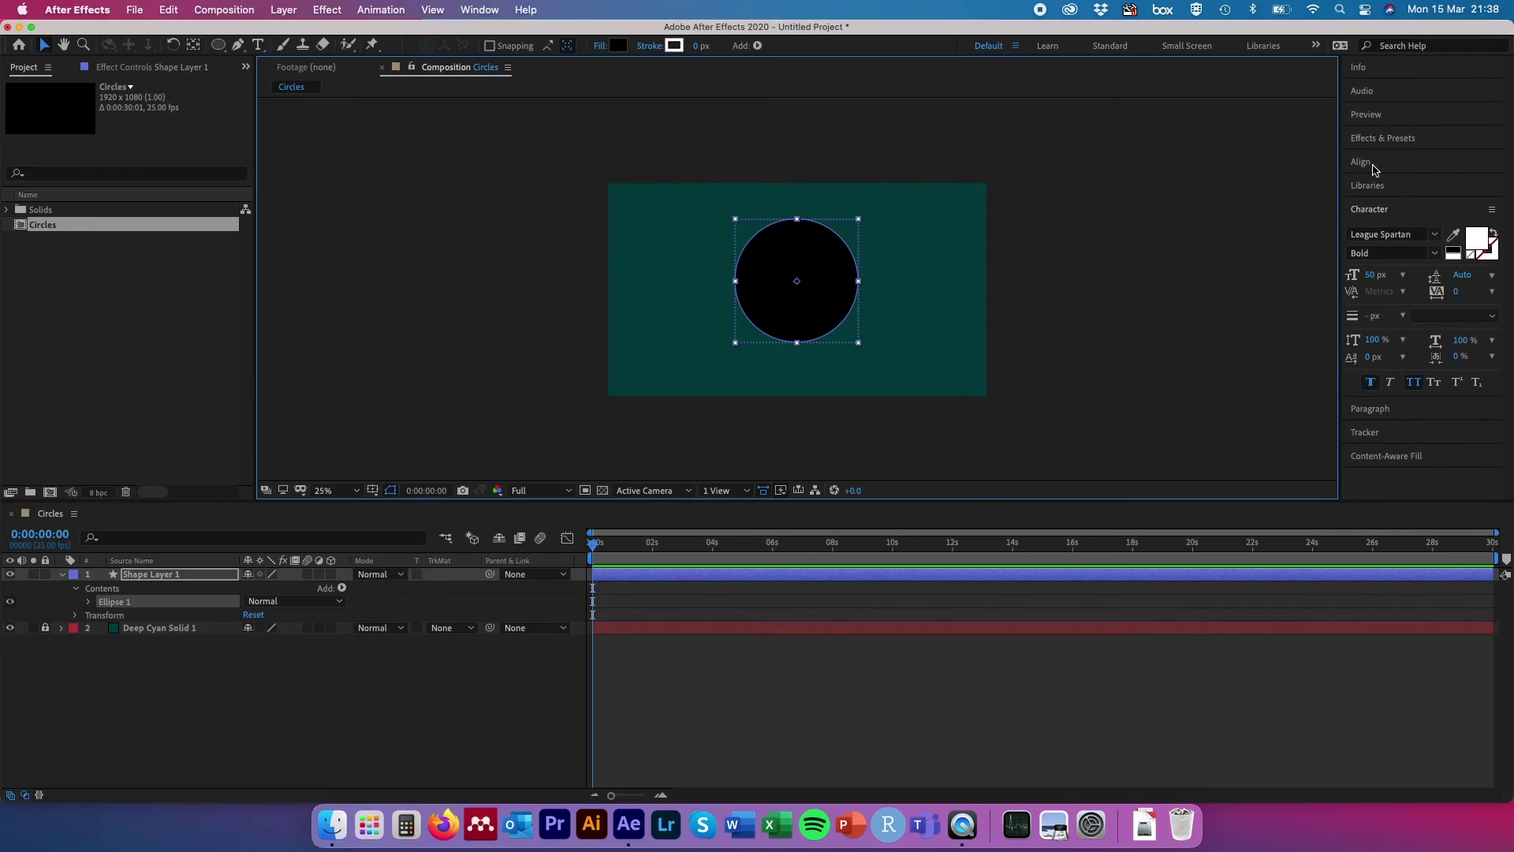
click(479, 9)
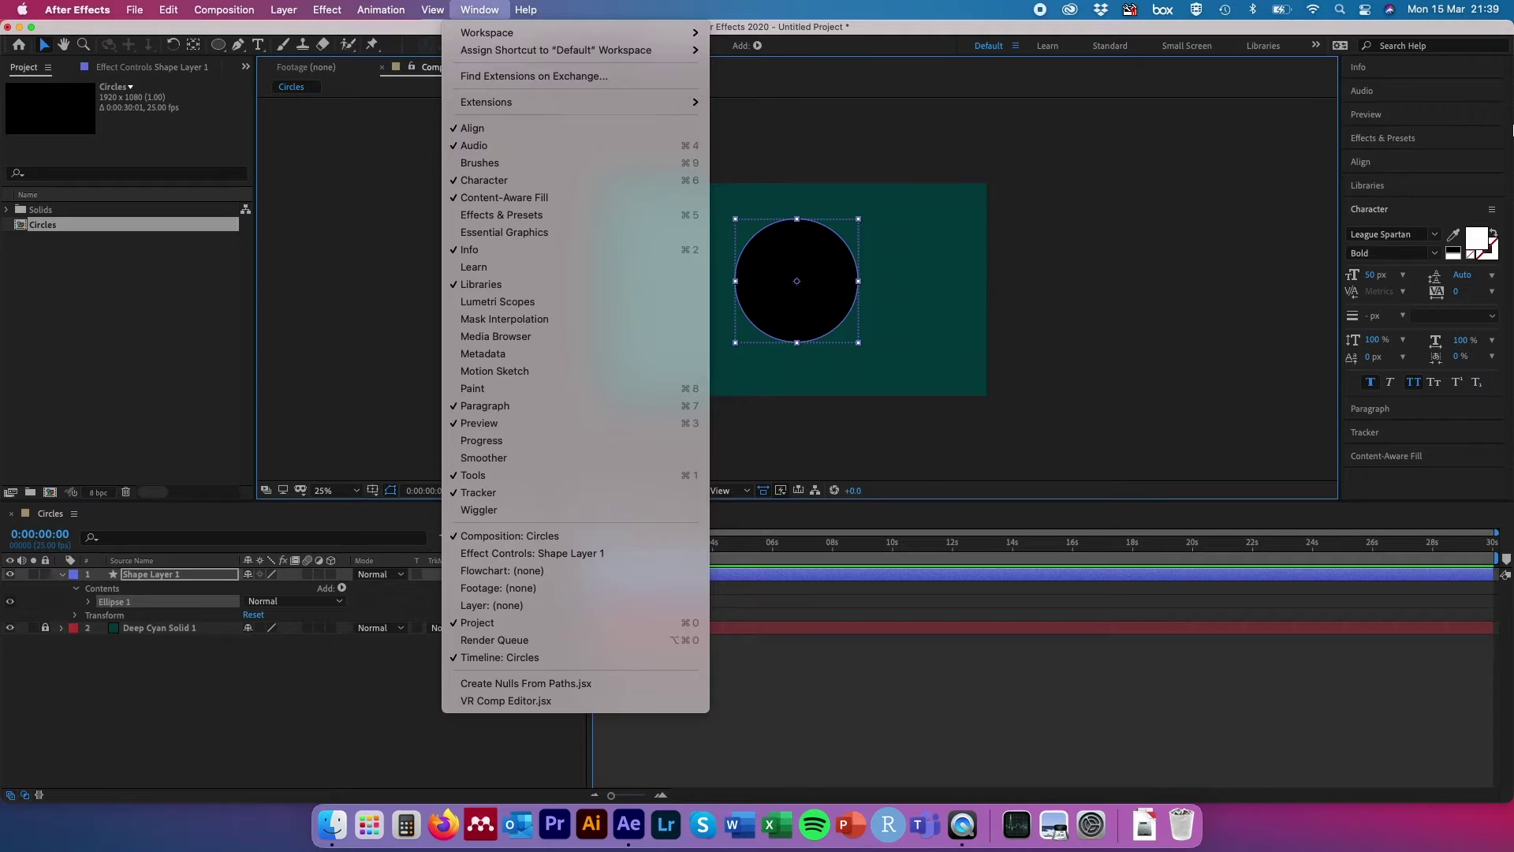
click(483, 130)
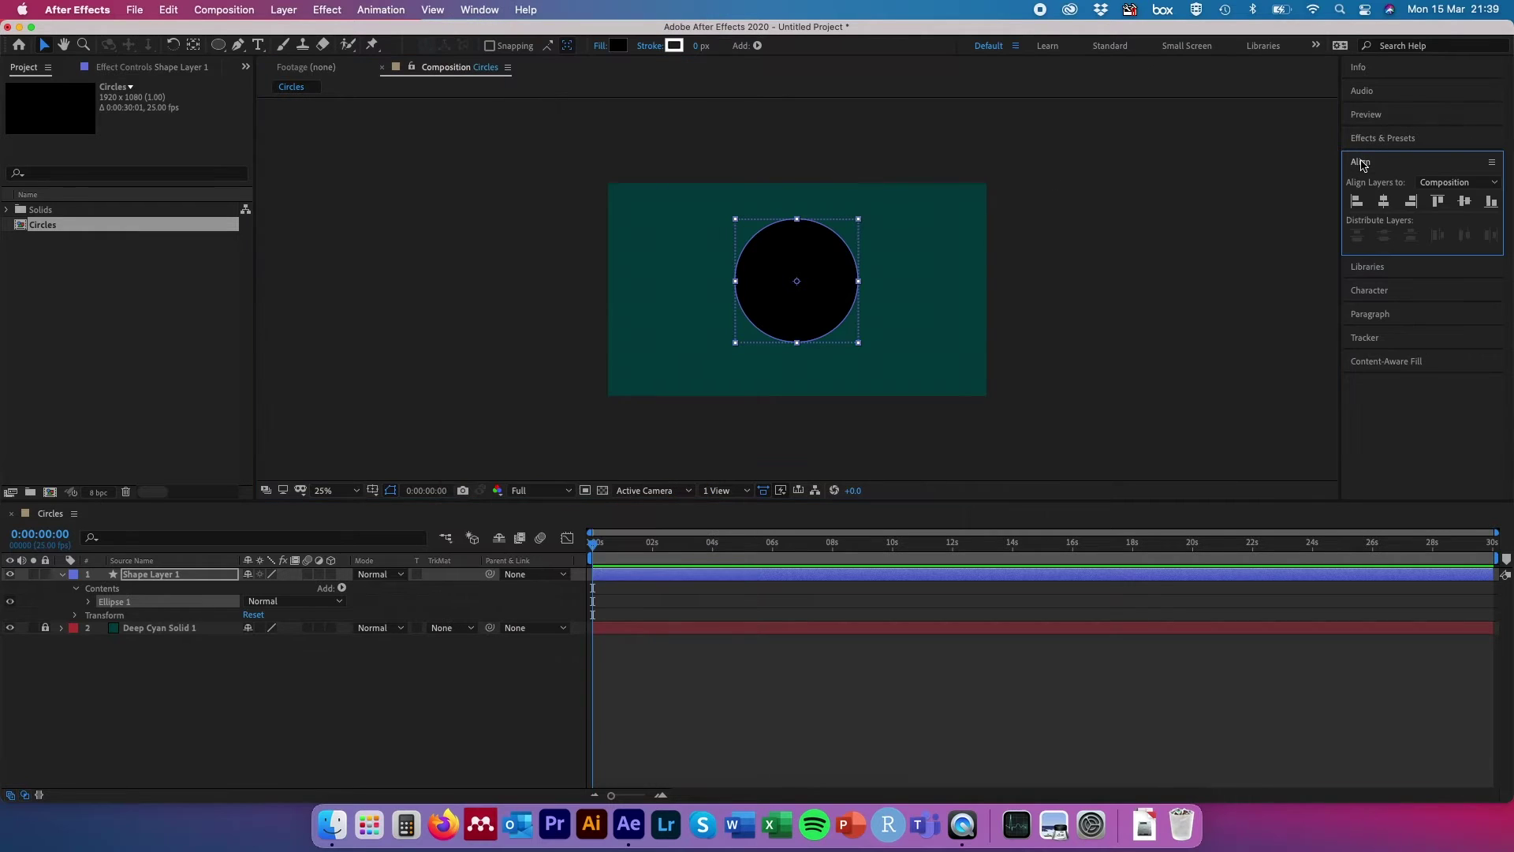
click(1464, 201)
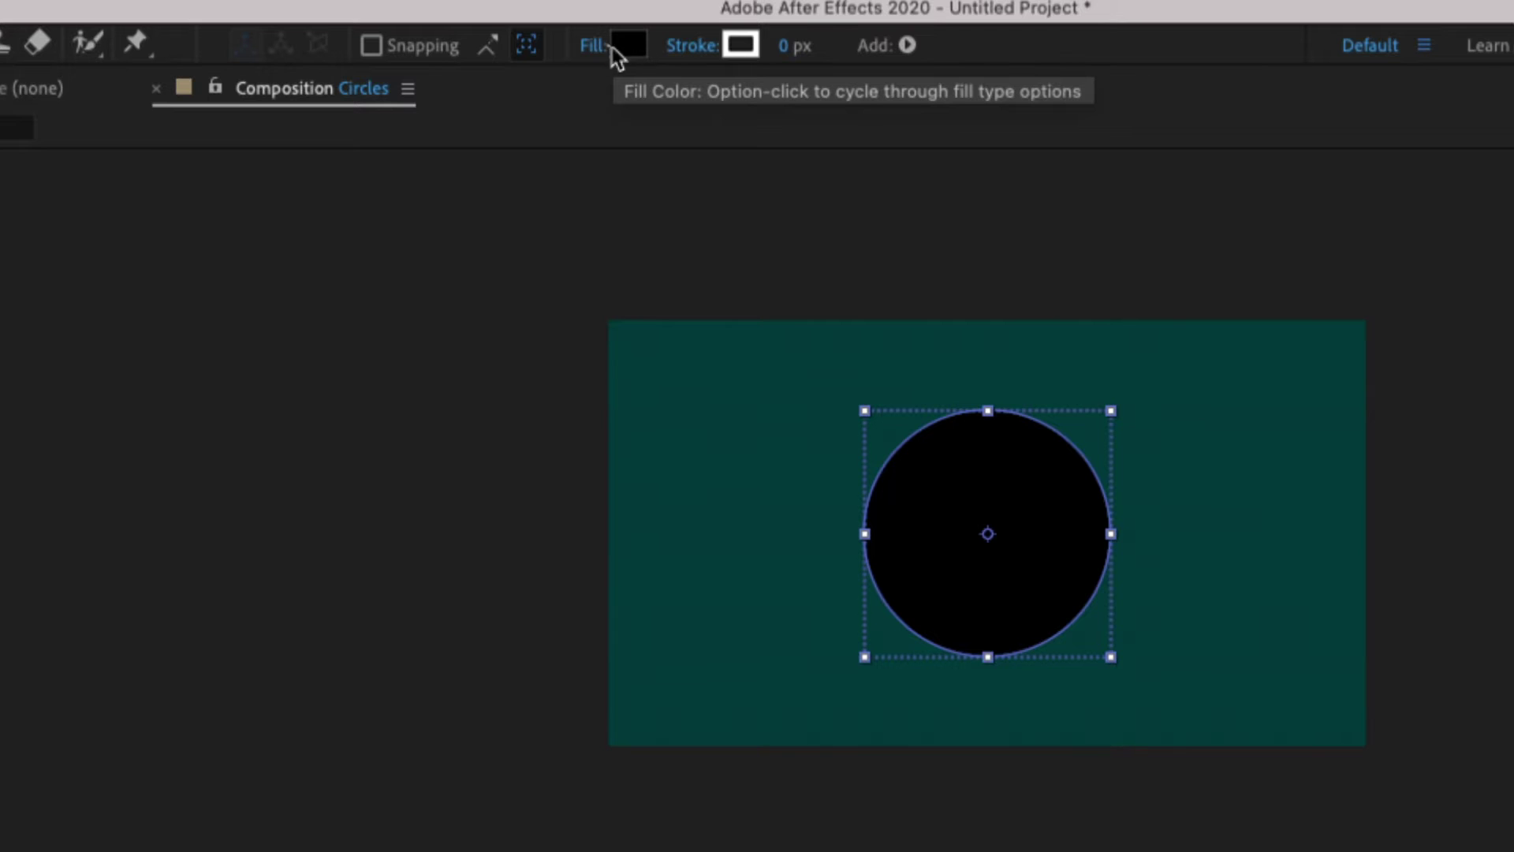
Set the circle's fill to None.
click(595, 47)
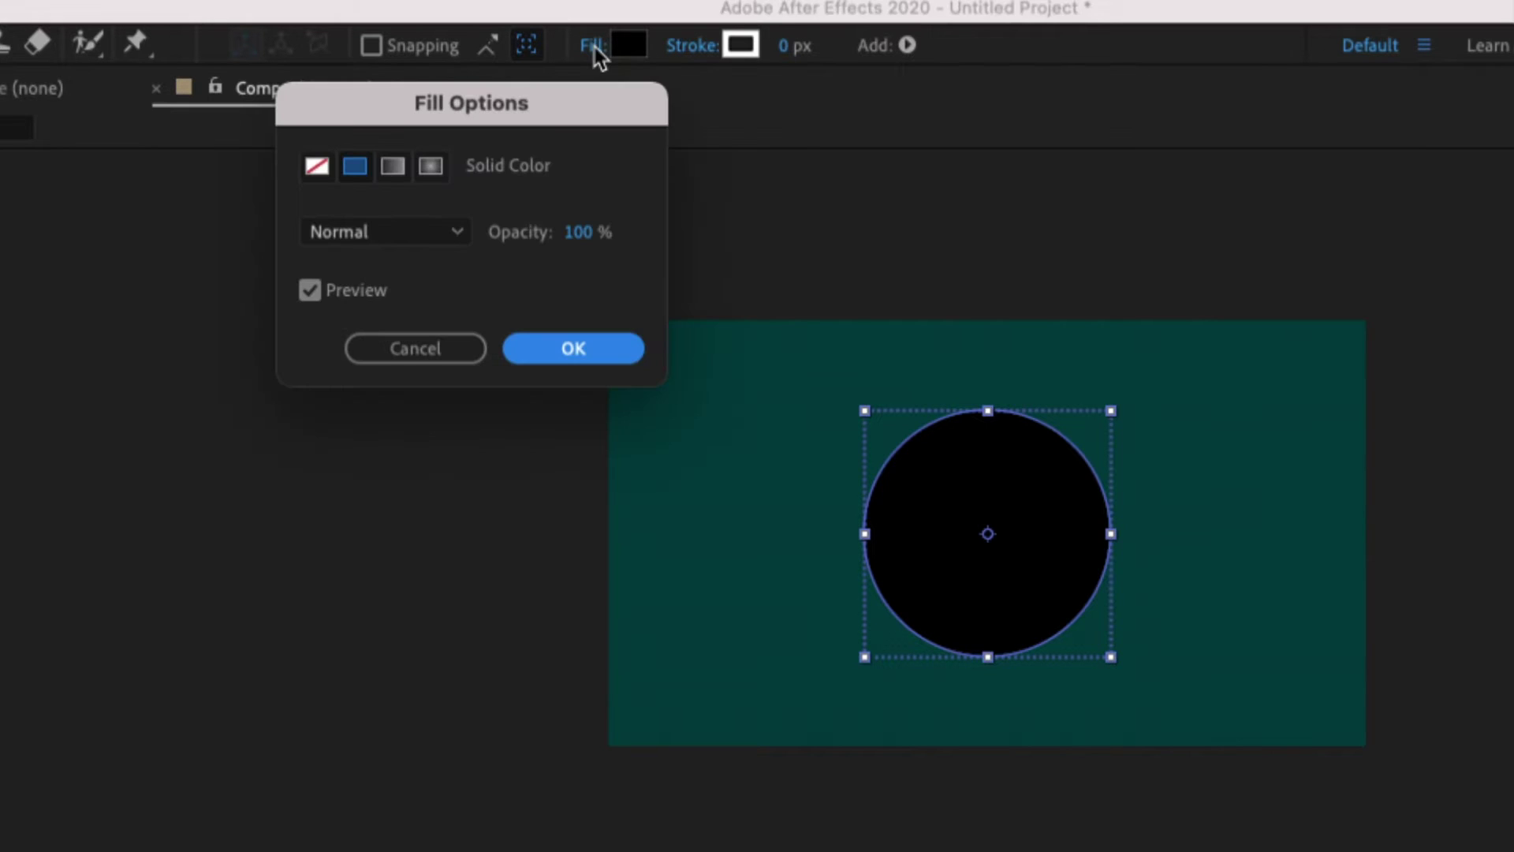
click(322, 171)
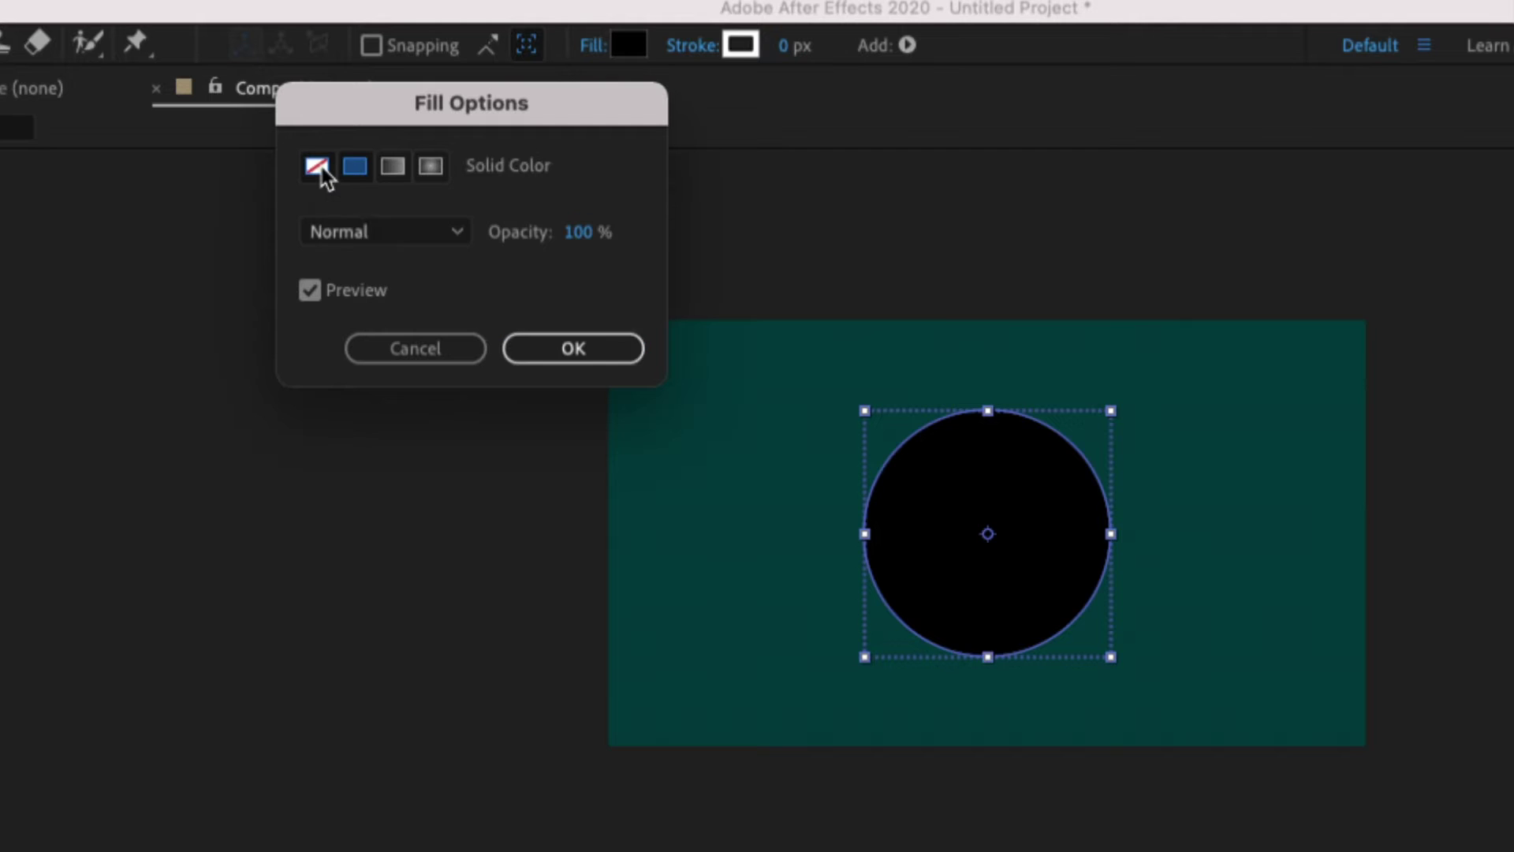
click(562, 348)
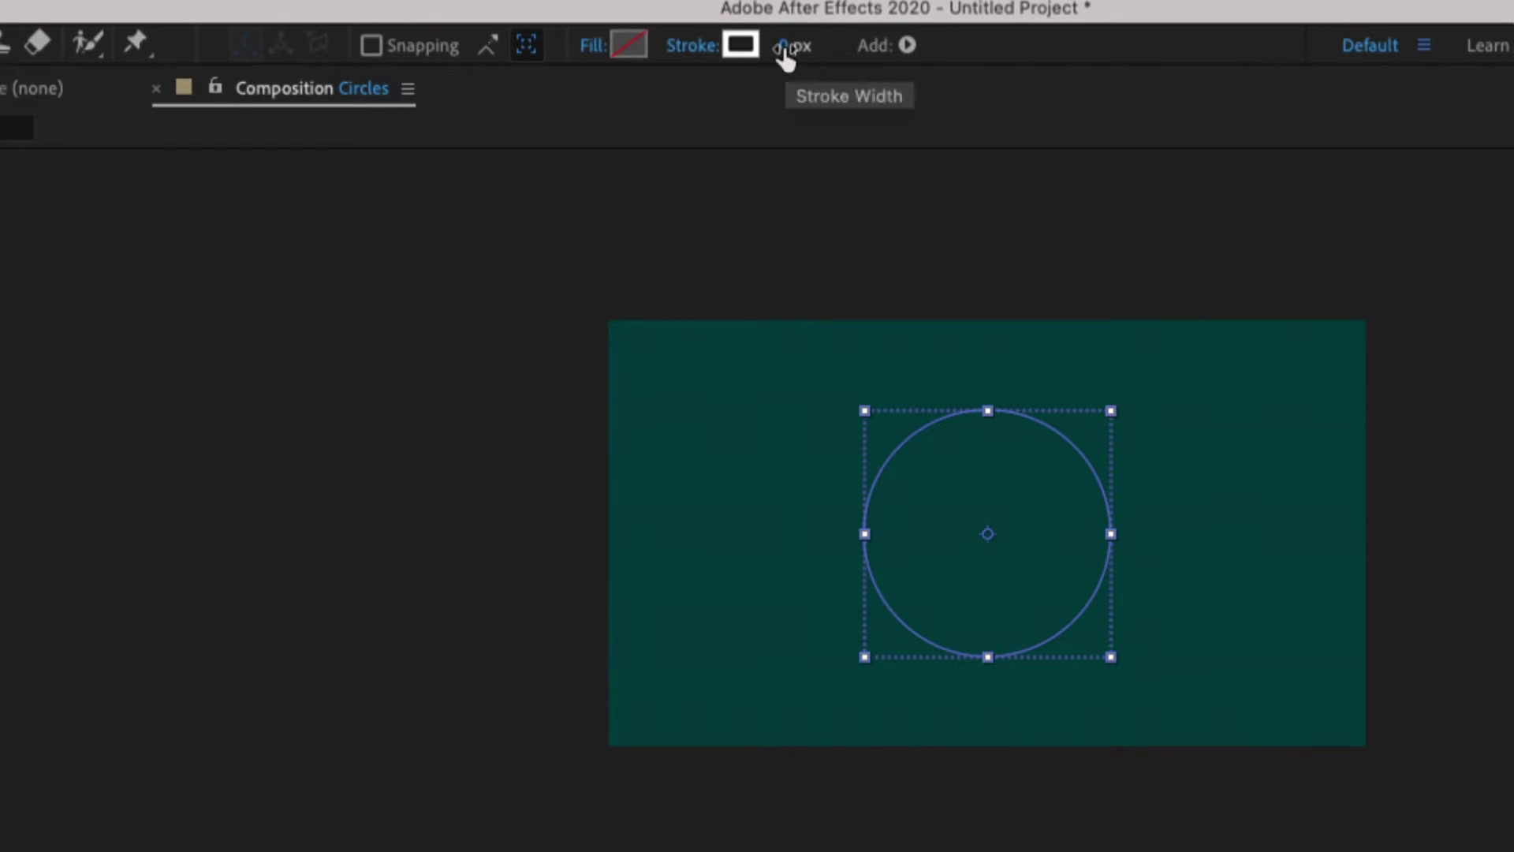
Give the circle a 100 px stroke in white FFFFFF.
mouse_move(785, 55)
mouse_down()
mouse_move(1000, 52)
mouse_move(952, 52)
mouse_up()
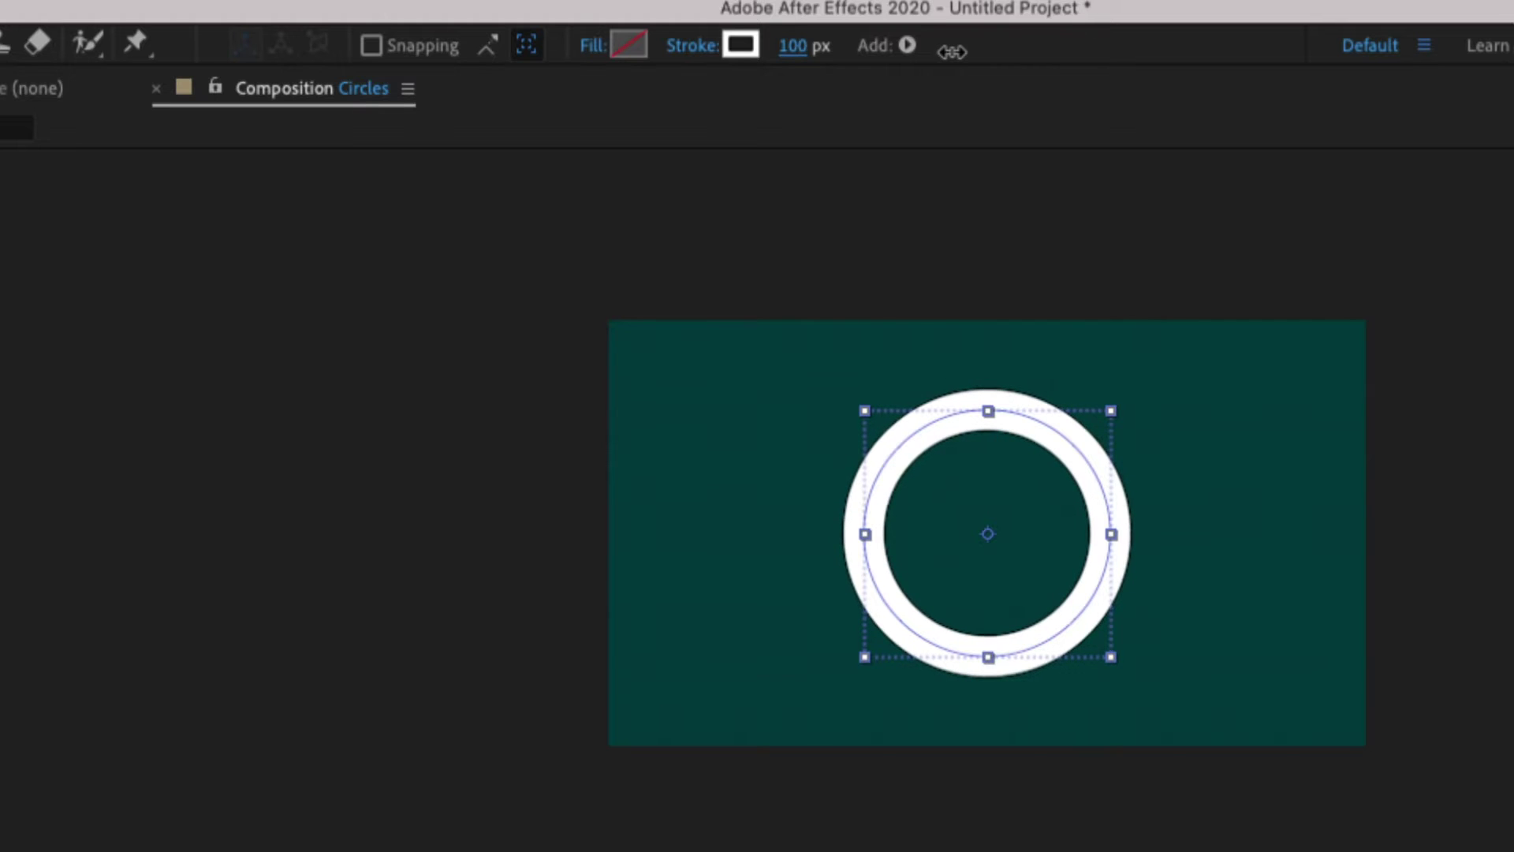
click(792, 46)
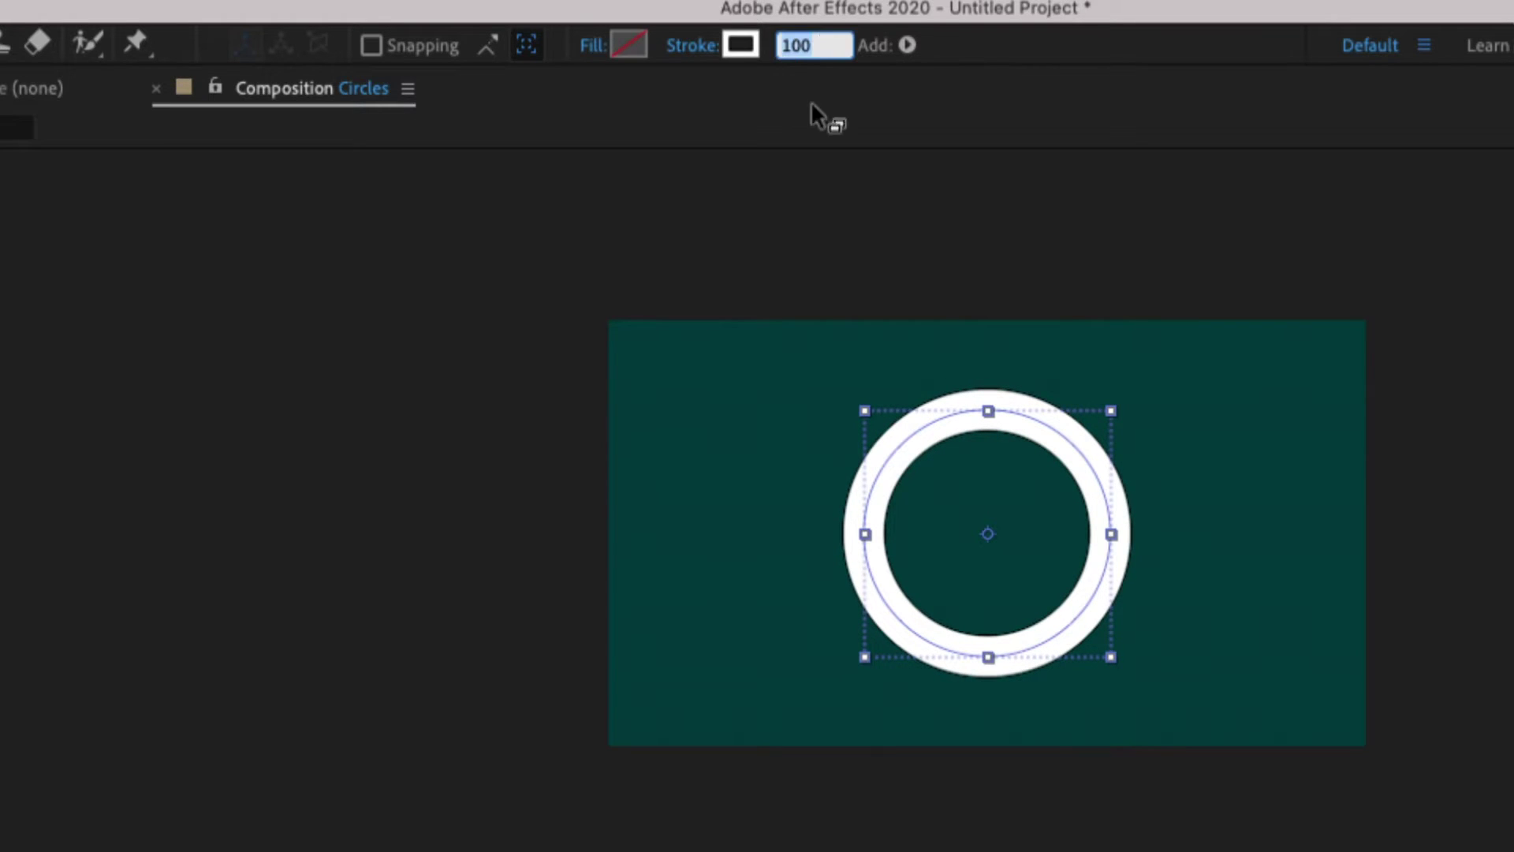
click(741, 45)
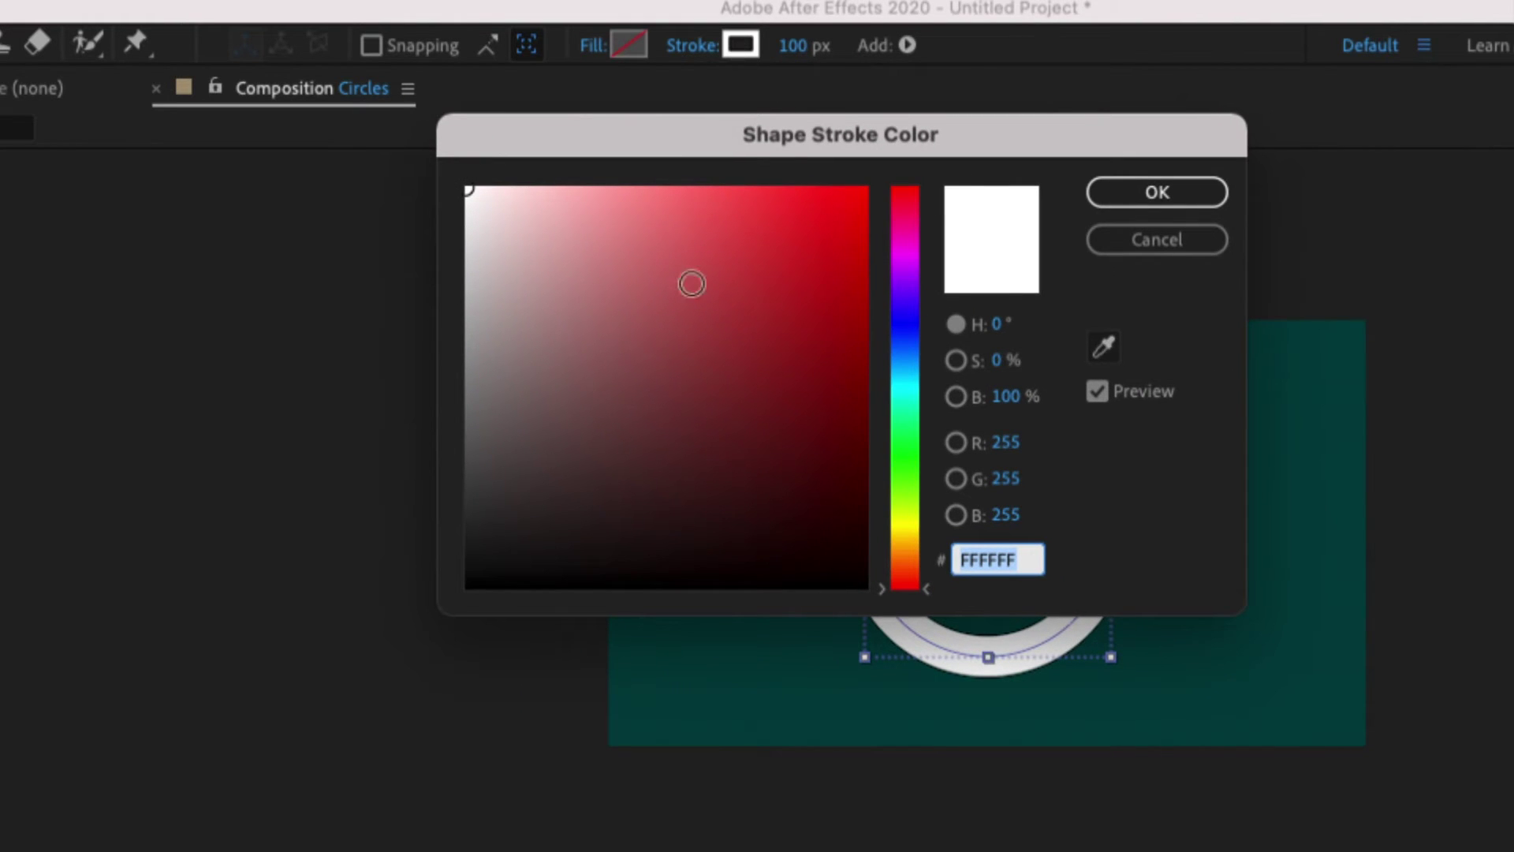
click(1178, 184)
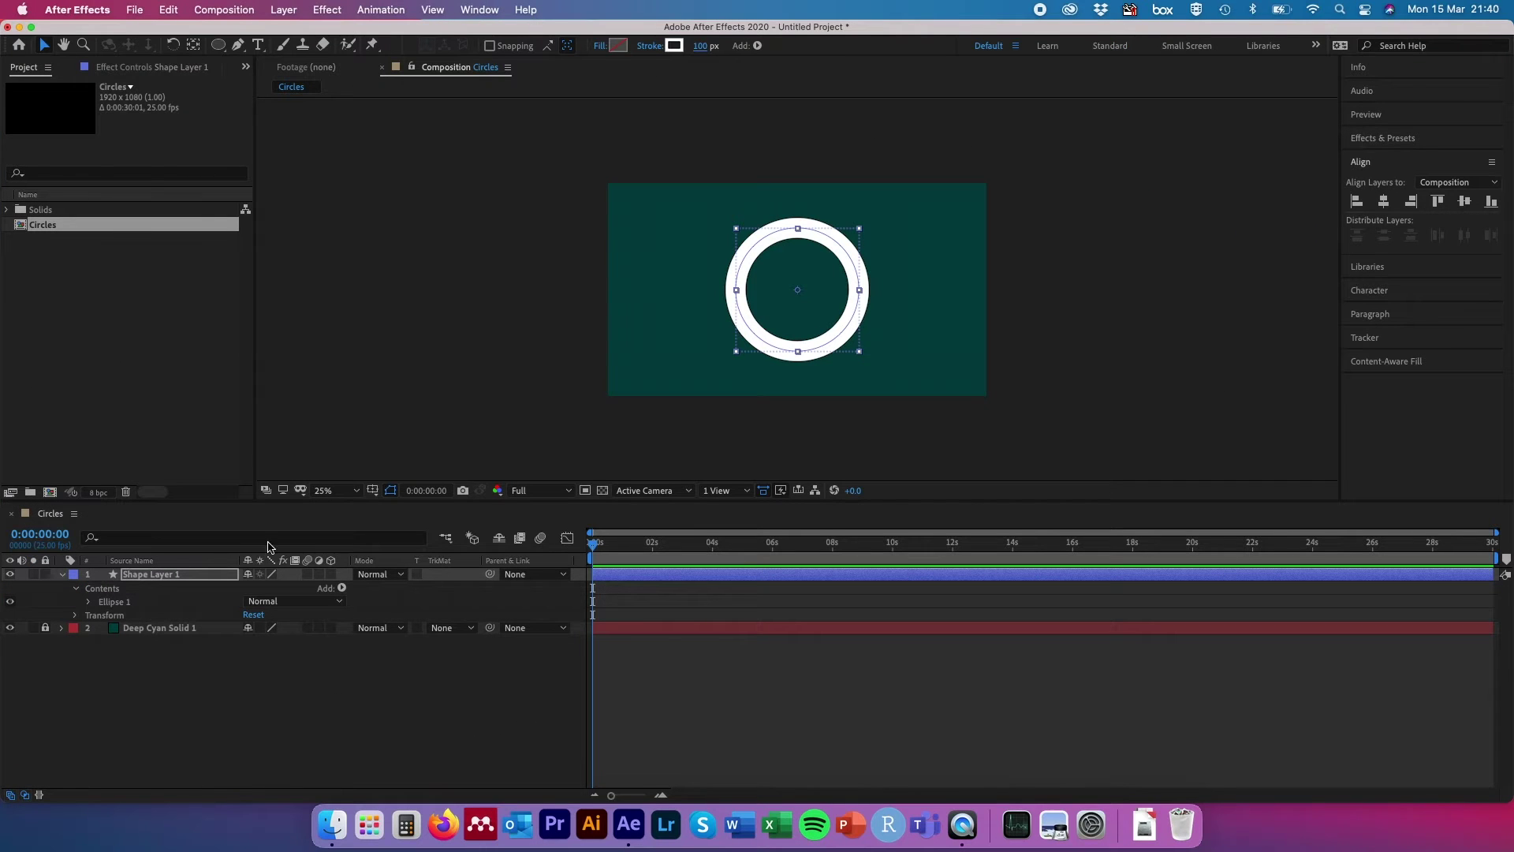
Rename the shape layer as Circle.
click(175, 575)
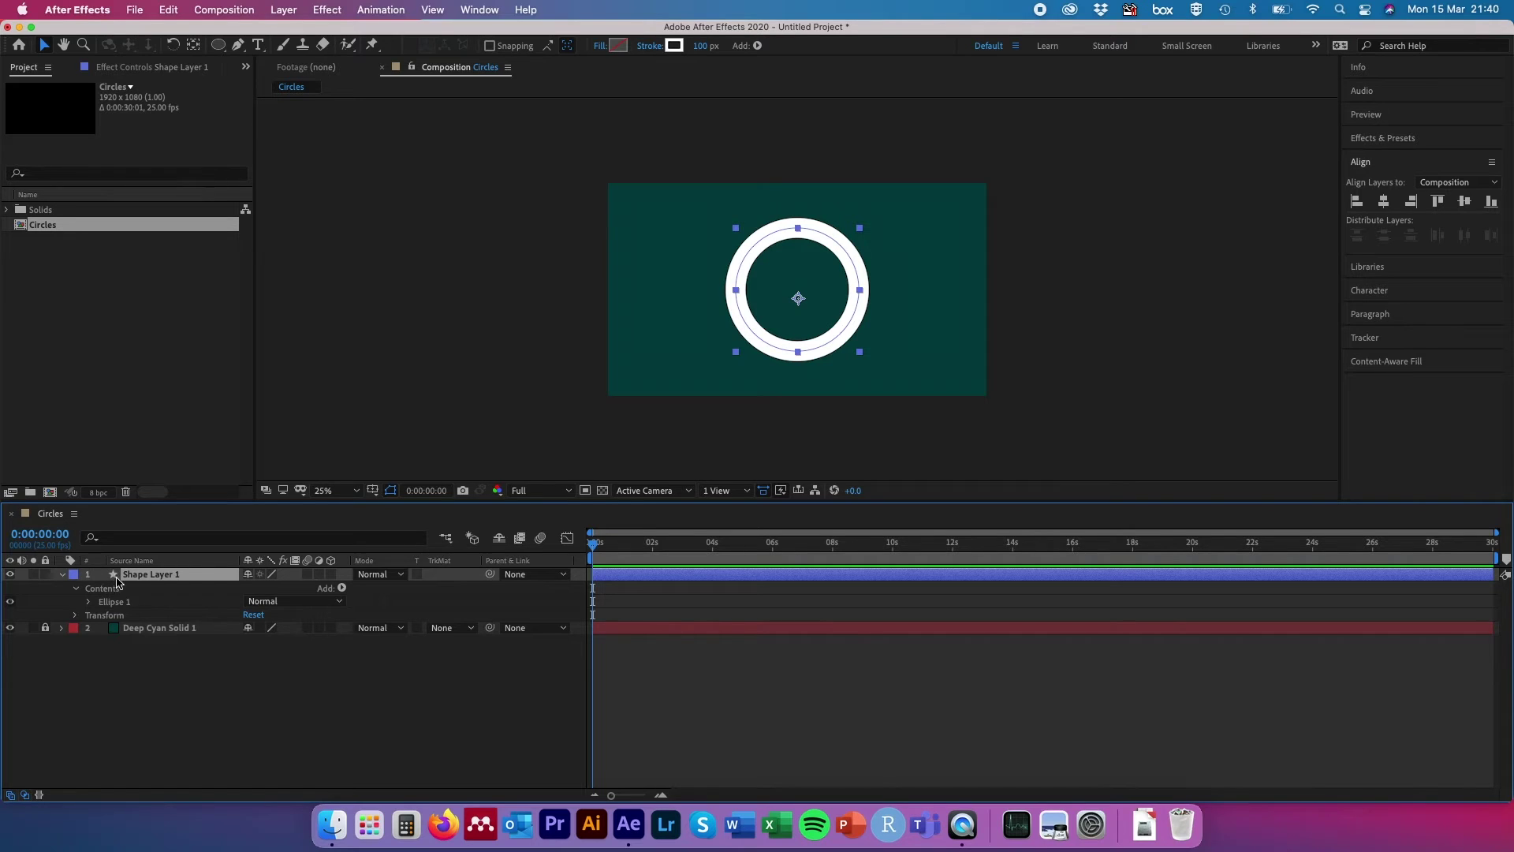
key(Return)
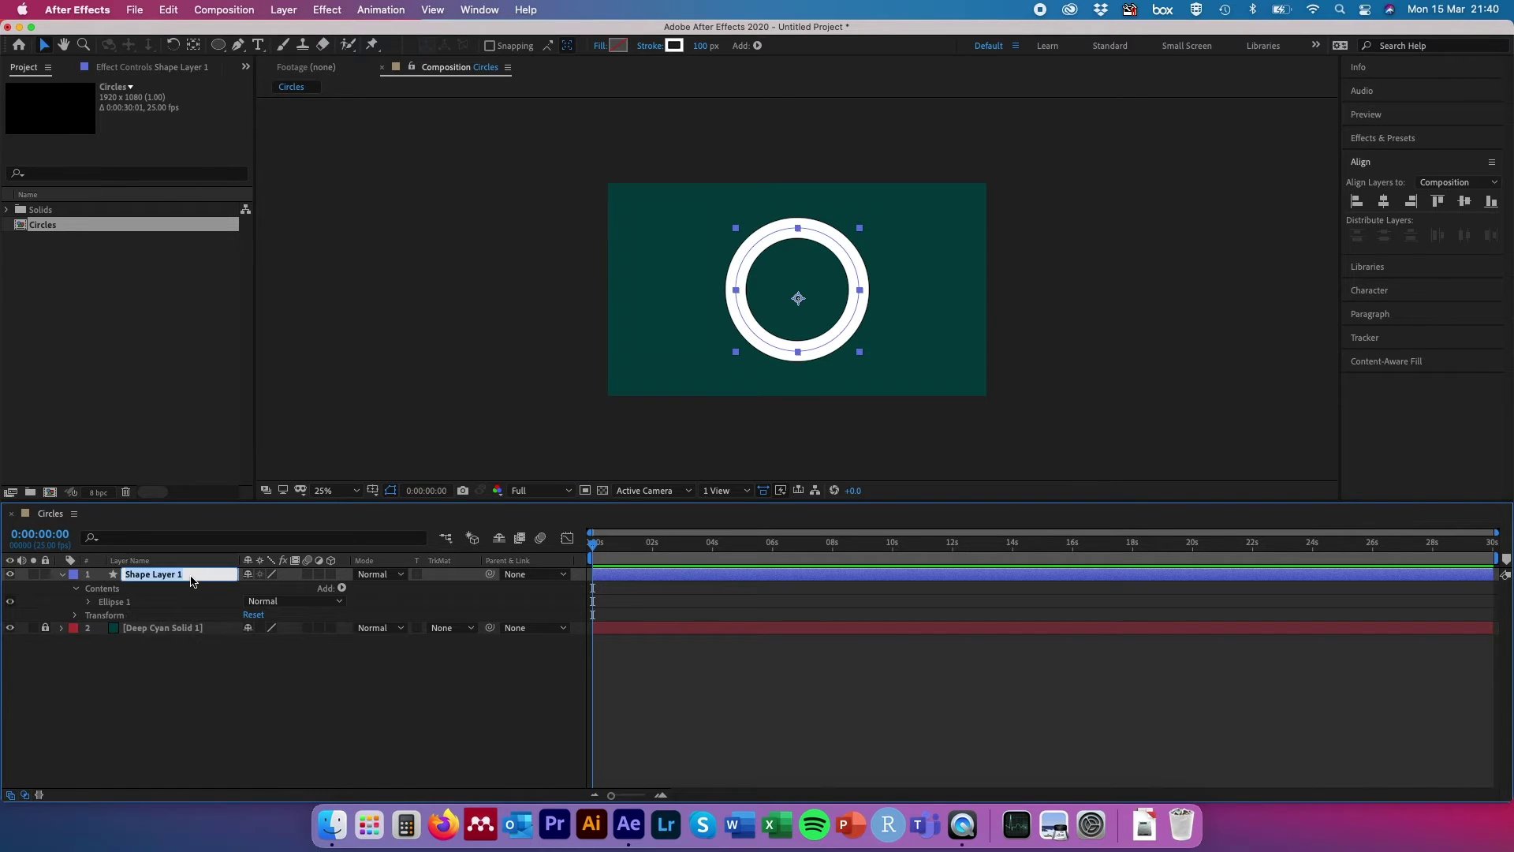
text(Circles)
key(BackSpace)
key(Return)
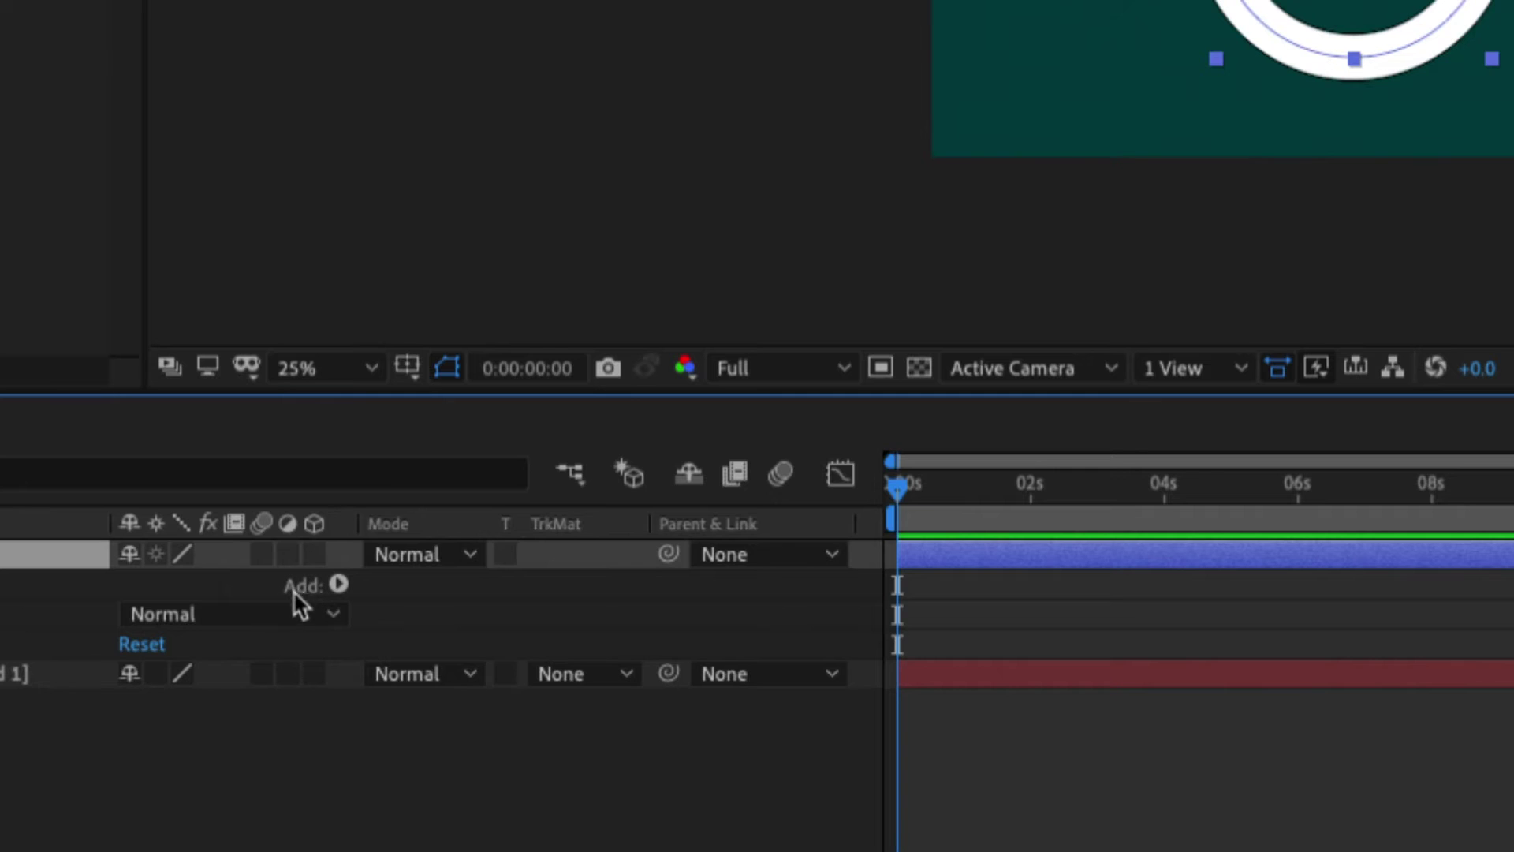
Add Trim Paths to the Circle layer, expand its properties and try out the Start value.
click(339, 585)
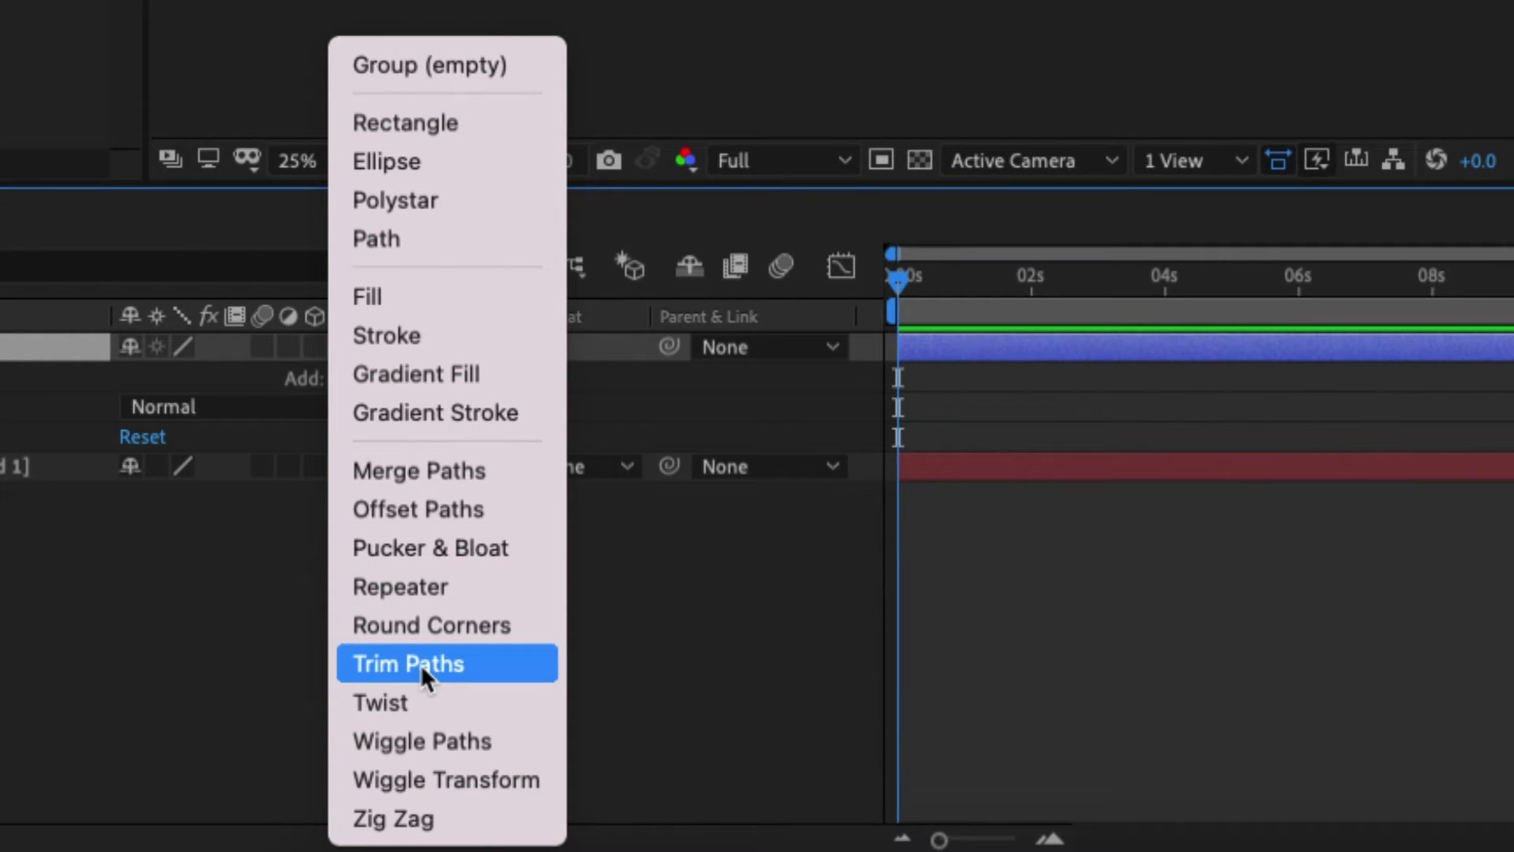
click(424, 661)
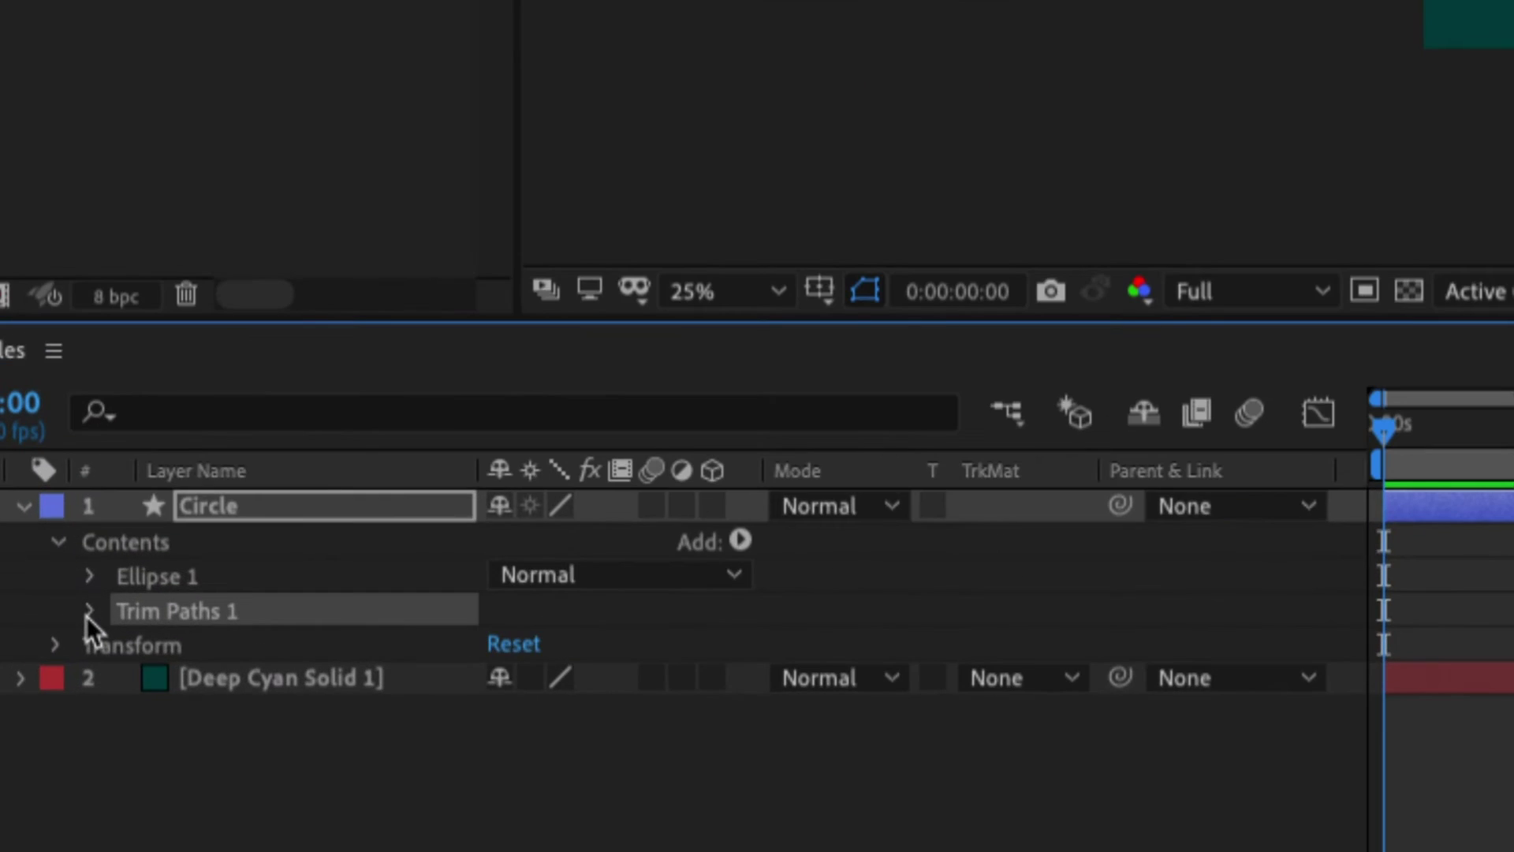
click(89, 612)
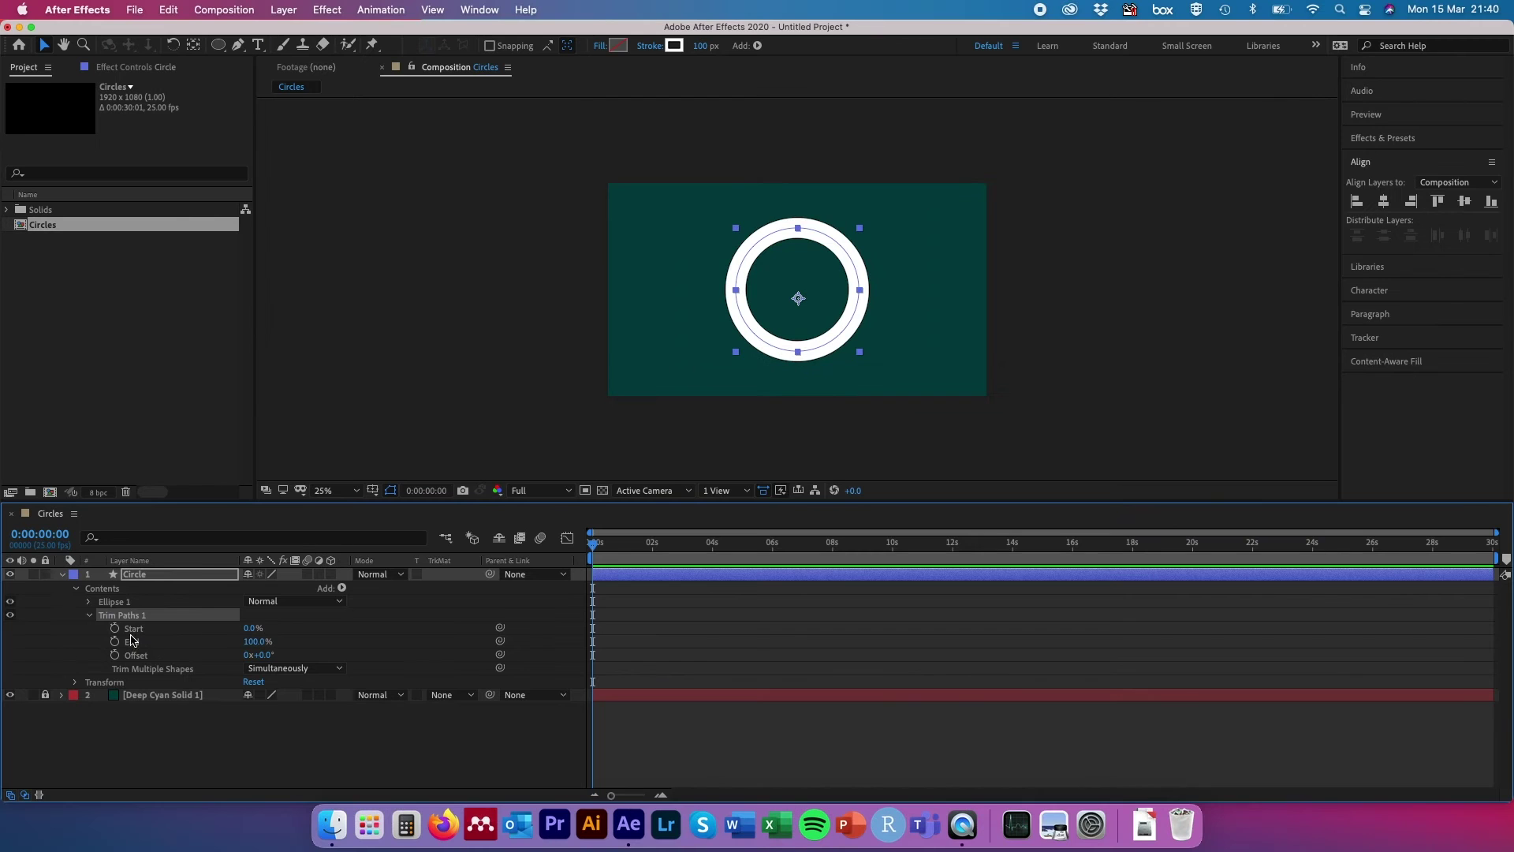
mouse_move(250, 628)
mouse_down()
mouse_move(320, 628)
mouse_move(180, 644)
mouse_move(272, 644)
mouse_up()
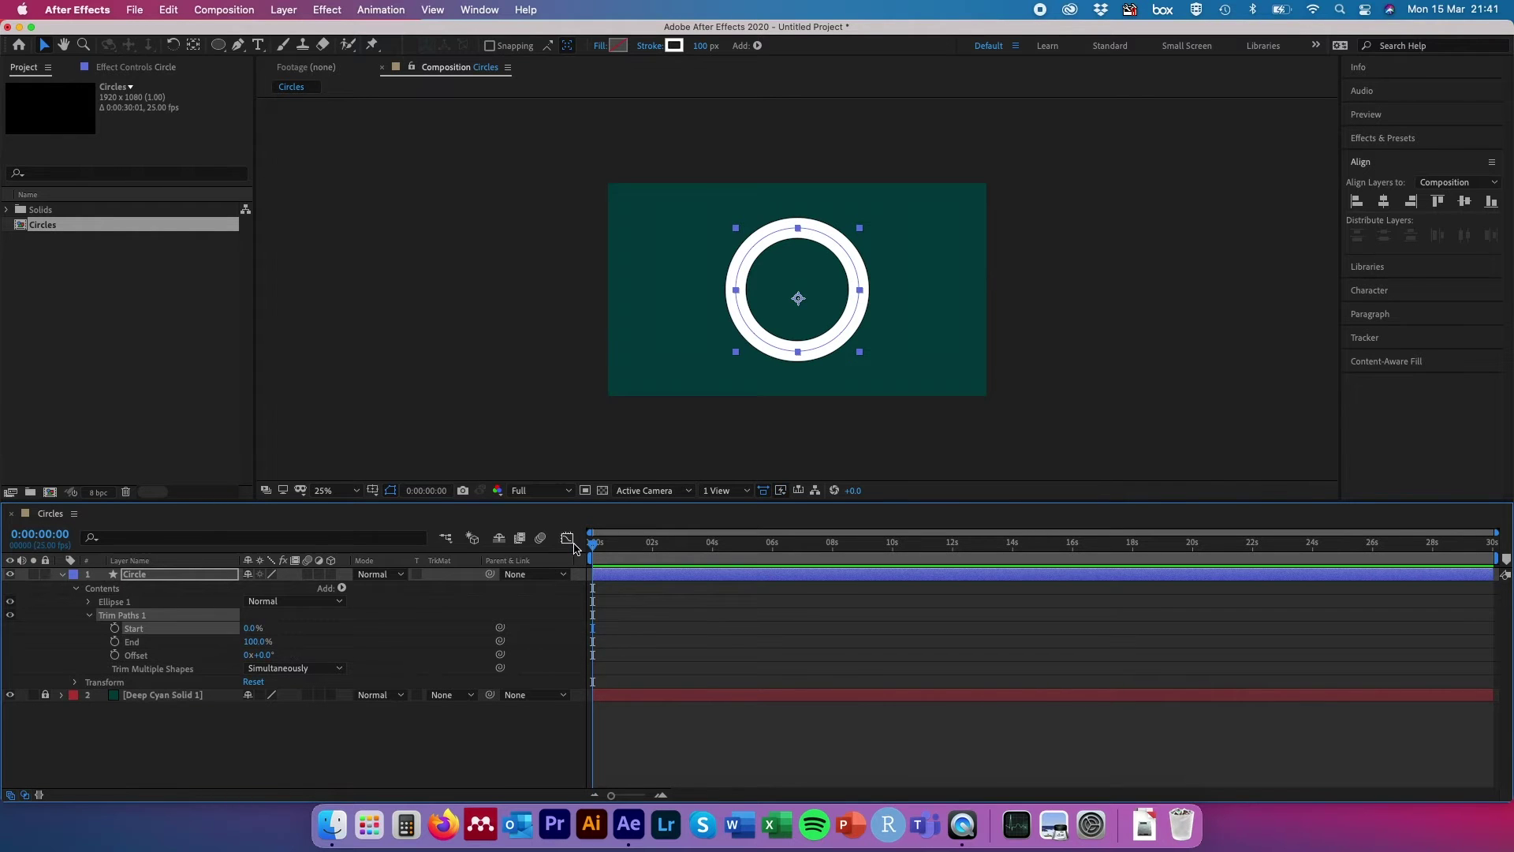
Add keyframes for the Trim Paths Start value at 0 seconds and at 25 frames (0:00:01:00).
click(116, 630)
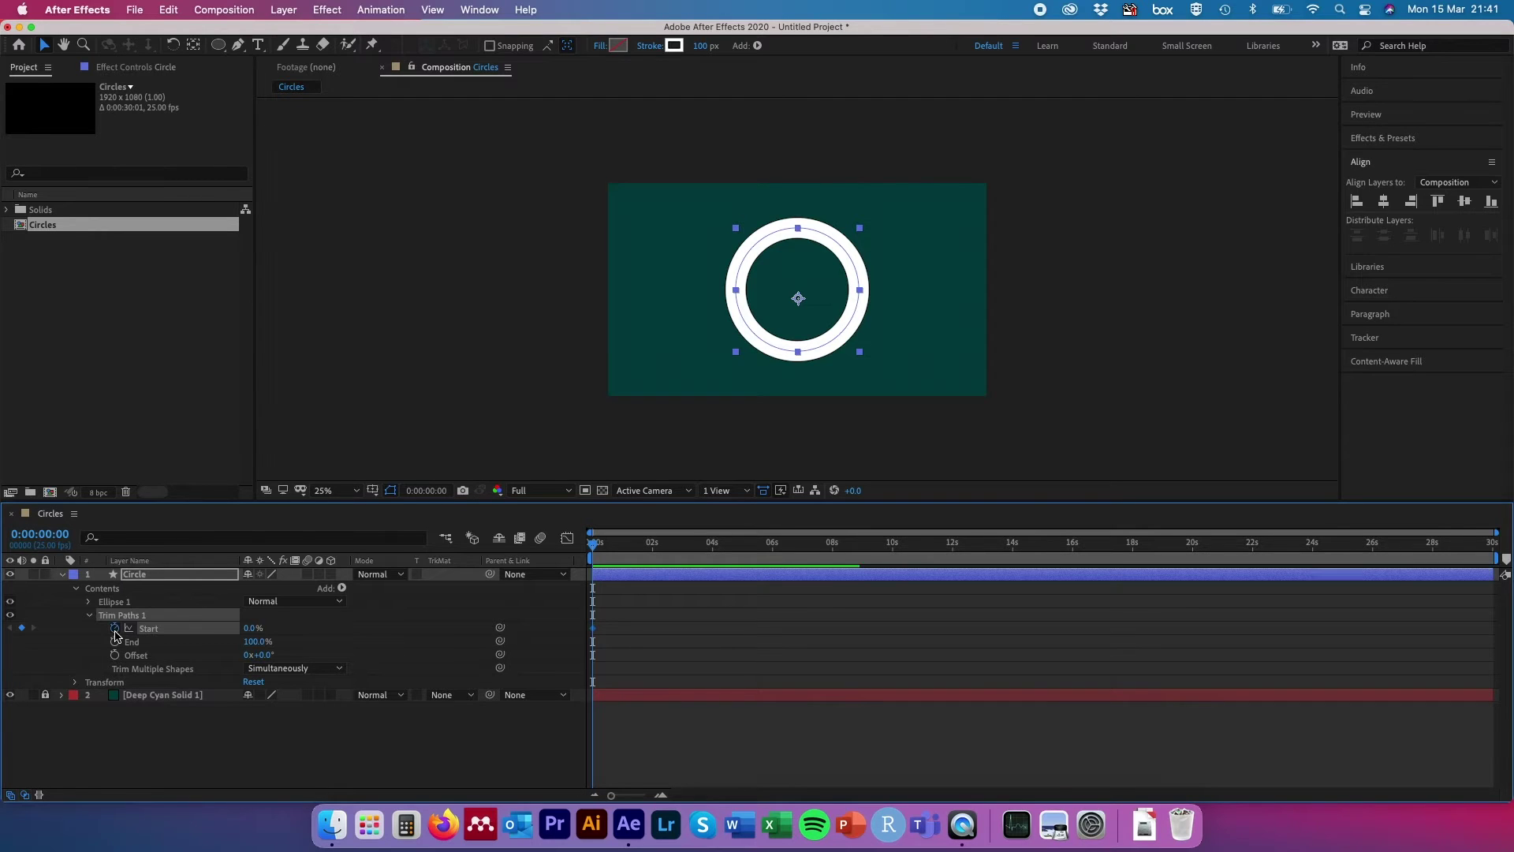
click(56, 533)
text(+)
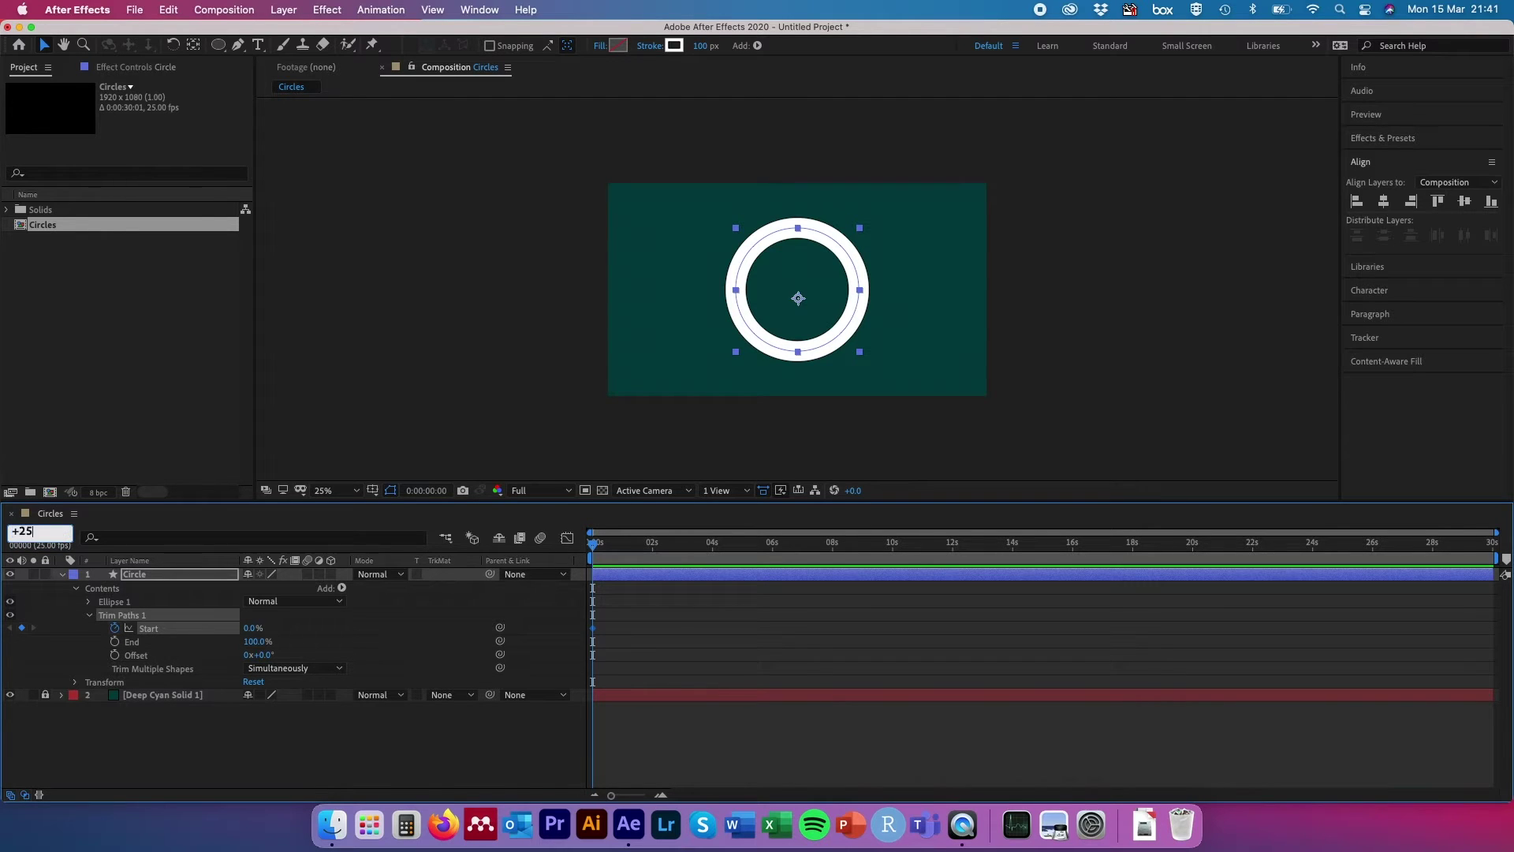
text(25)
key(Return)
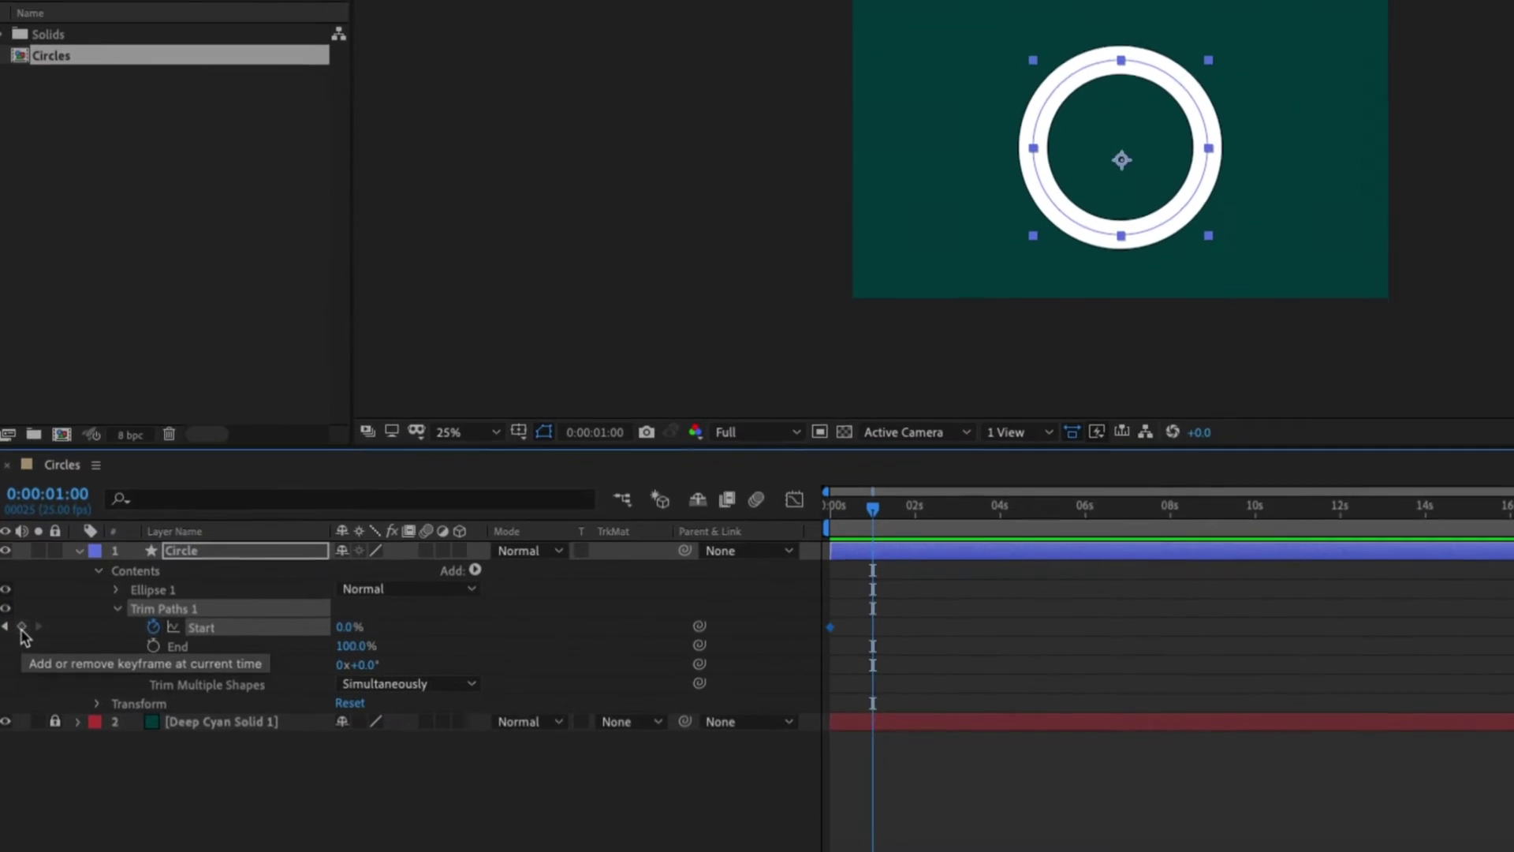
click(21, 628)
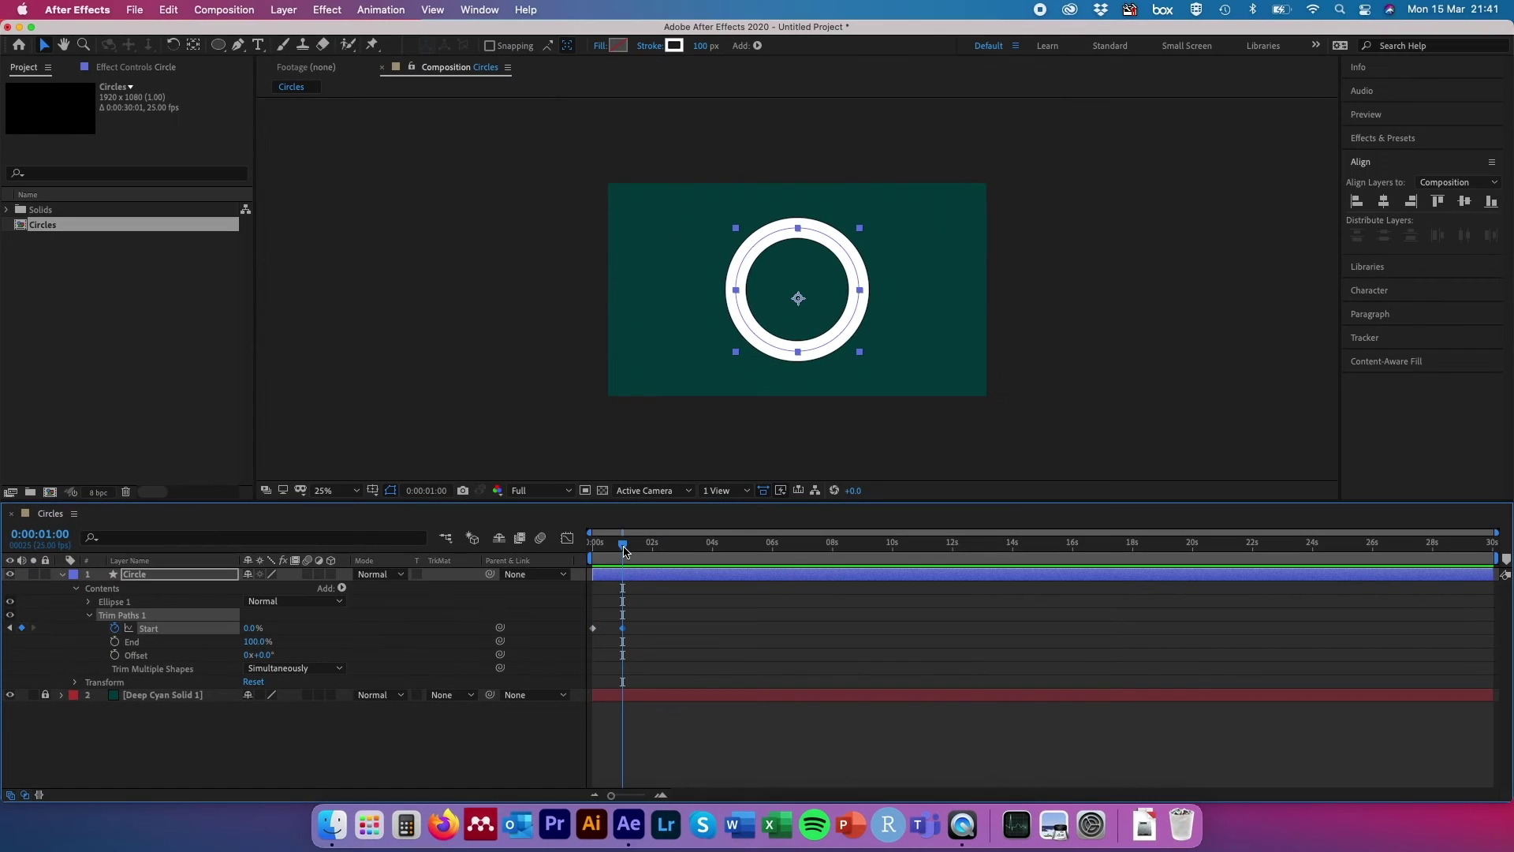
Set the Start value of the first keyframe to 100% and move the current time to 0:00:01:00.
key(Home)
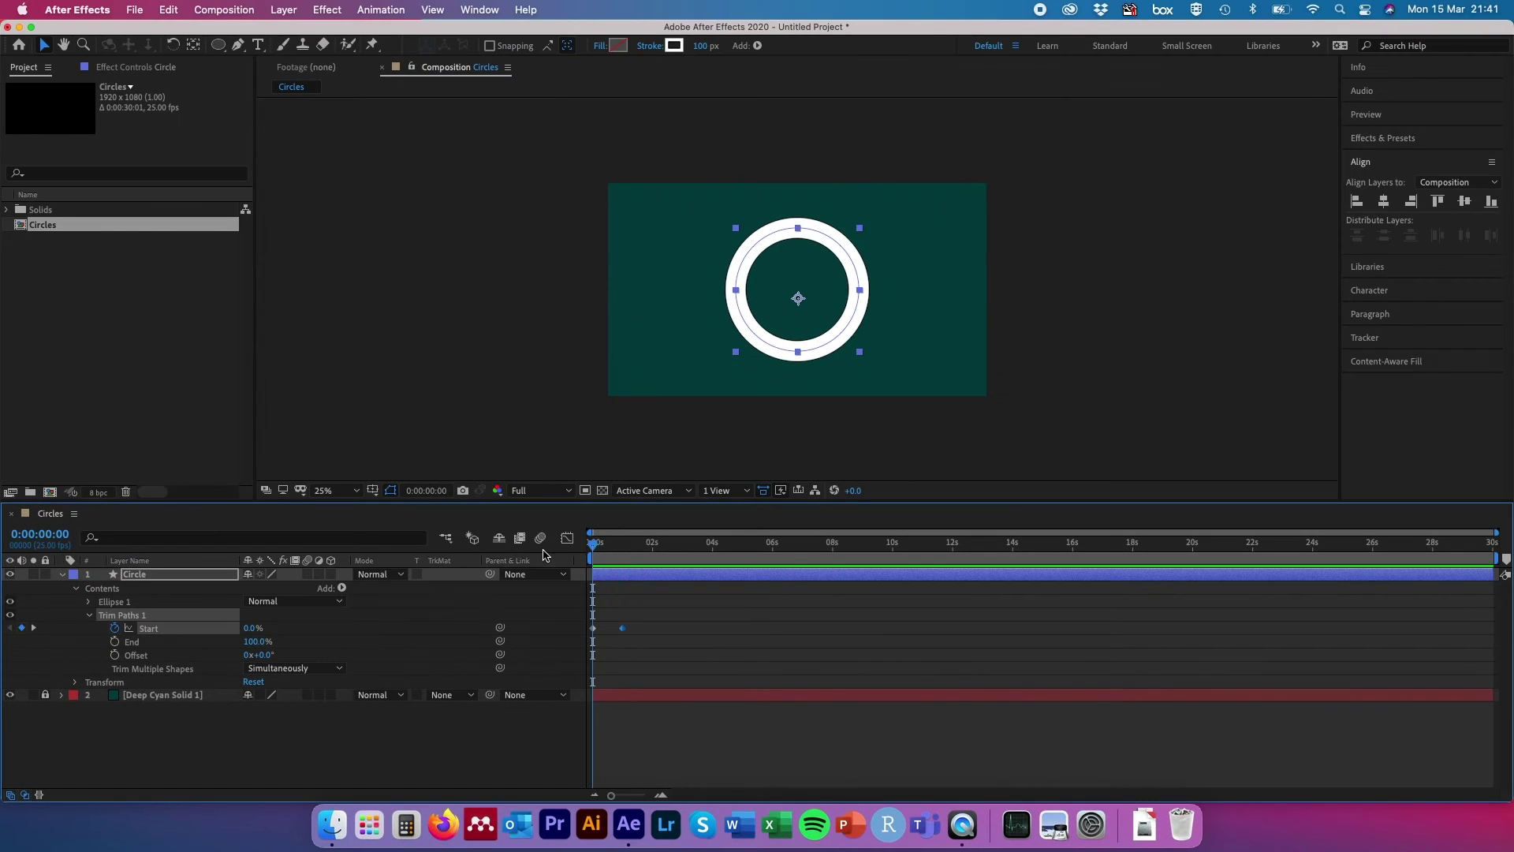
click(593, 628)
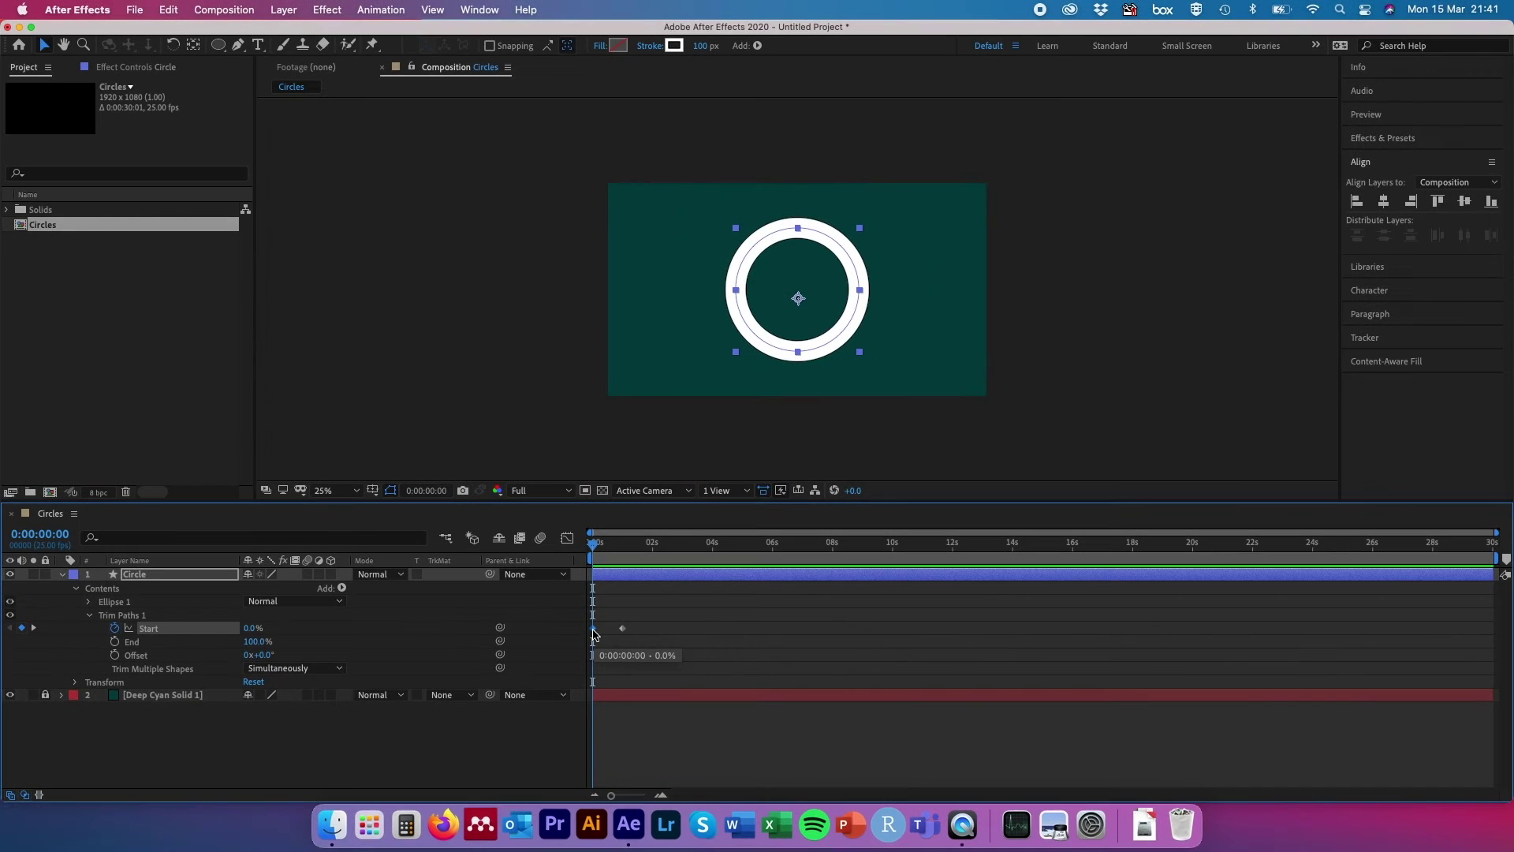
drag(262, 632, 367, 640)
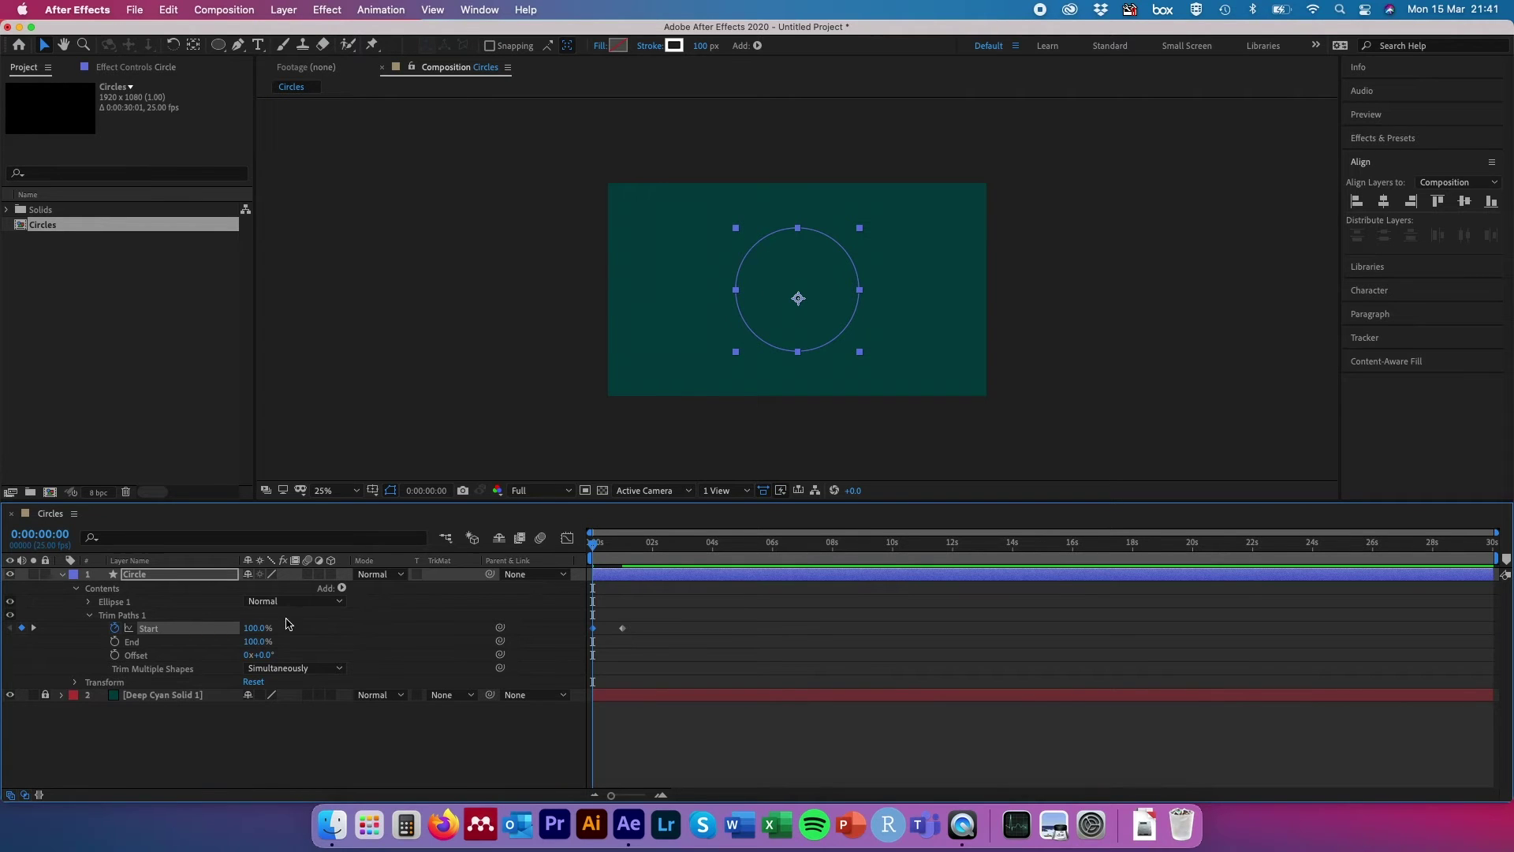
drag(594, 549, 624, 554)
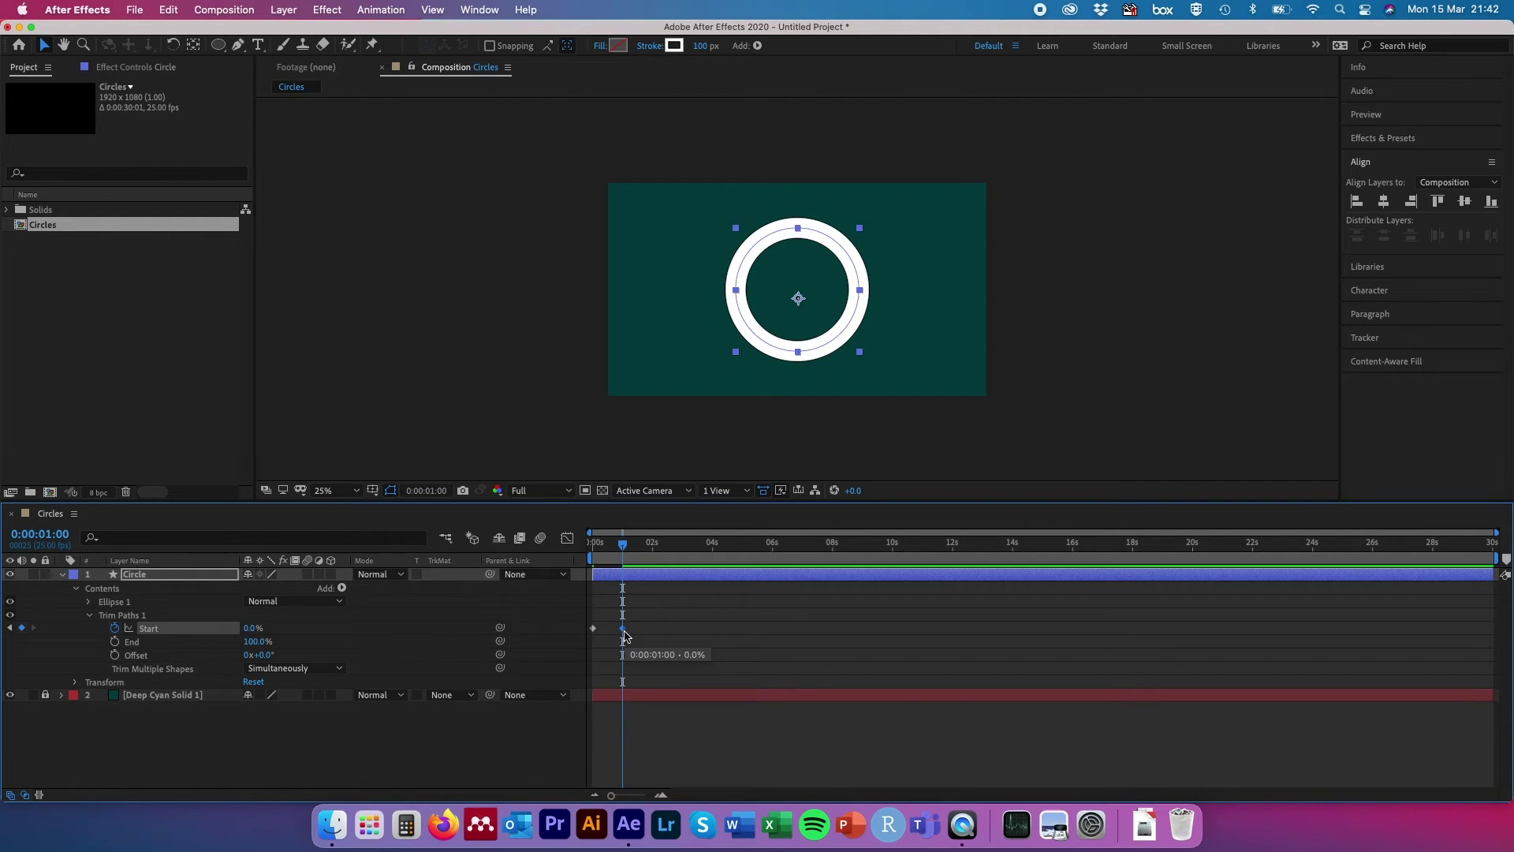
Try out Start values of 100%, 25% and 0% on the one-second keyframe.
drag(249, 628, 461, 635)
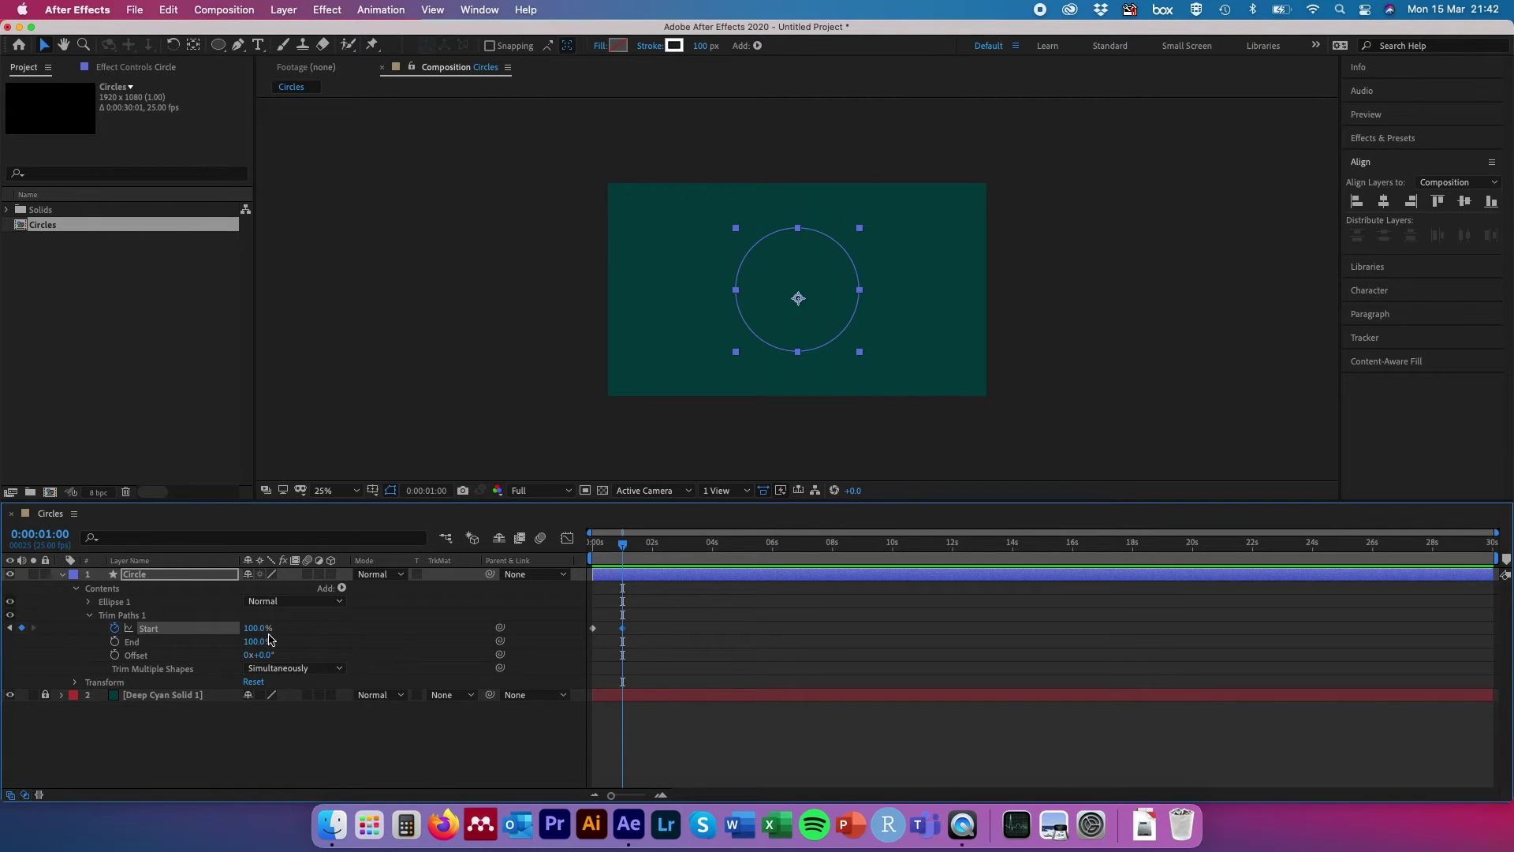
click(257, 630)
text(25)
key(Return)
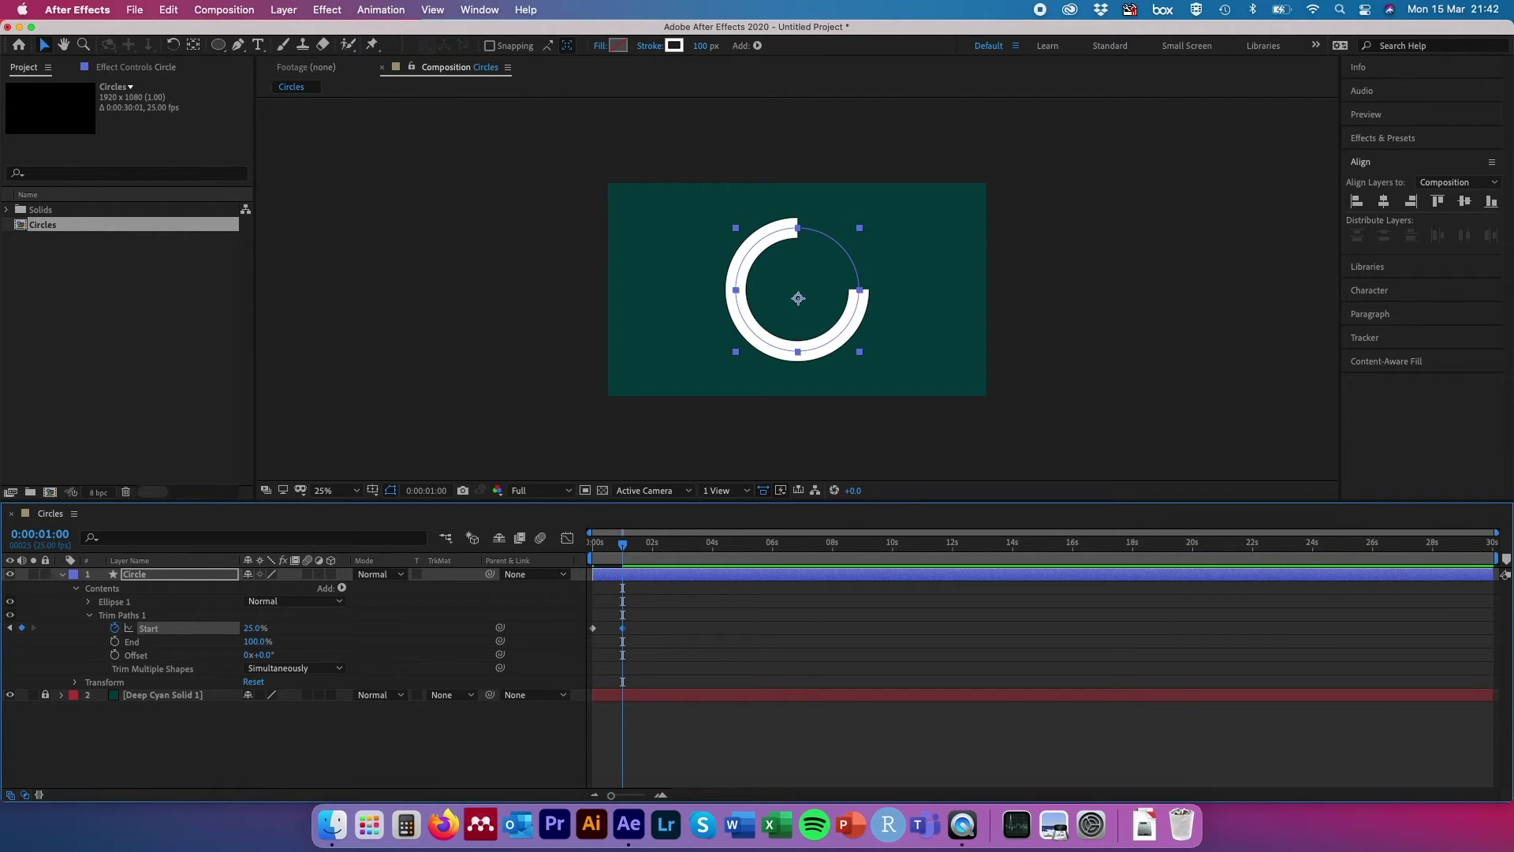
drag(260, 632, 218, 629)
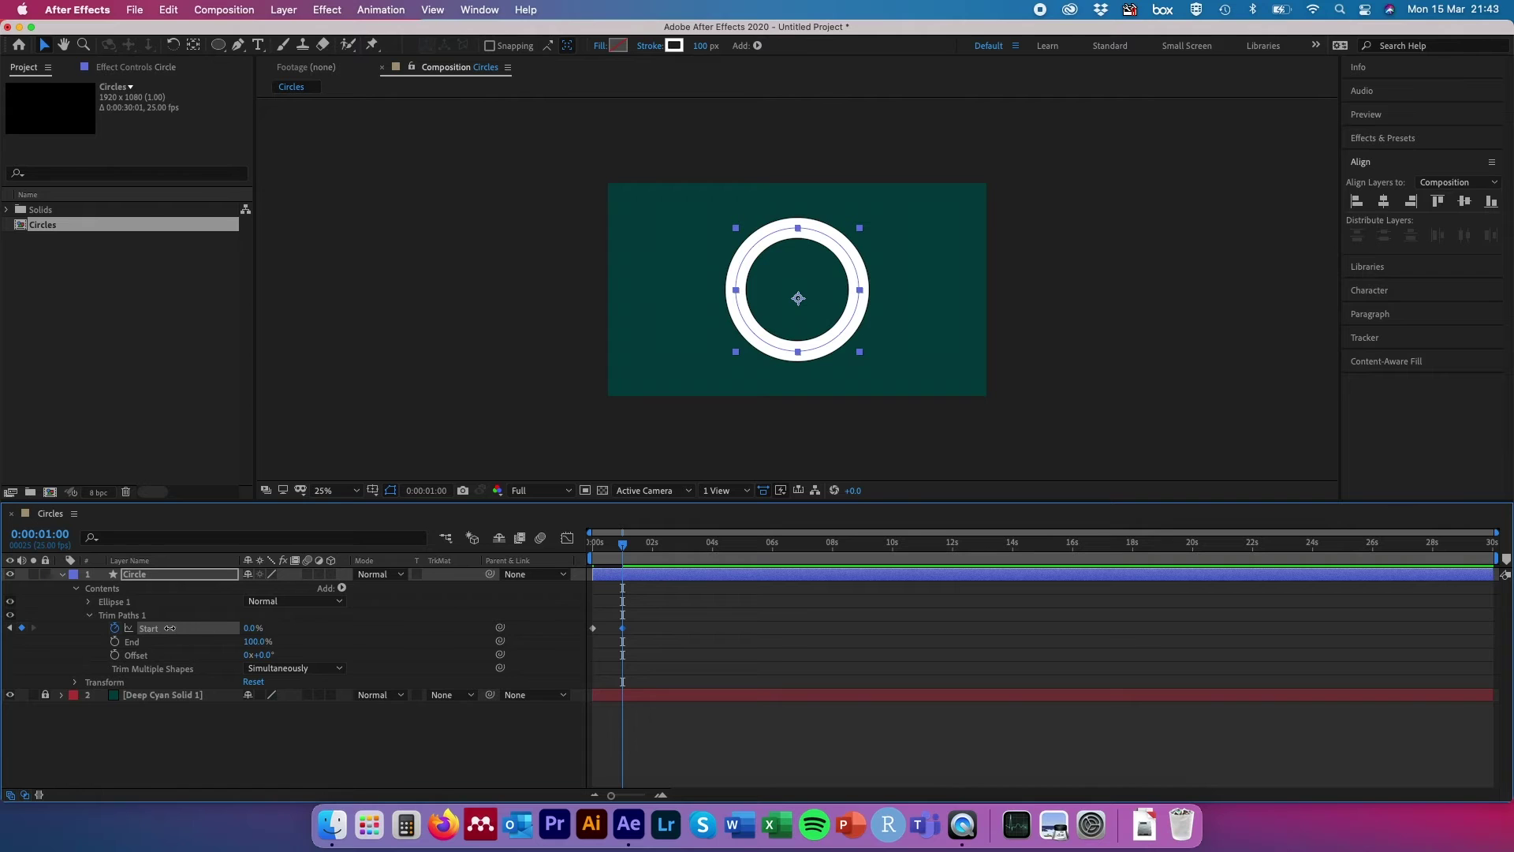
click(249, 641)
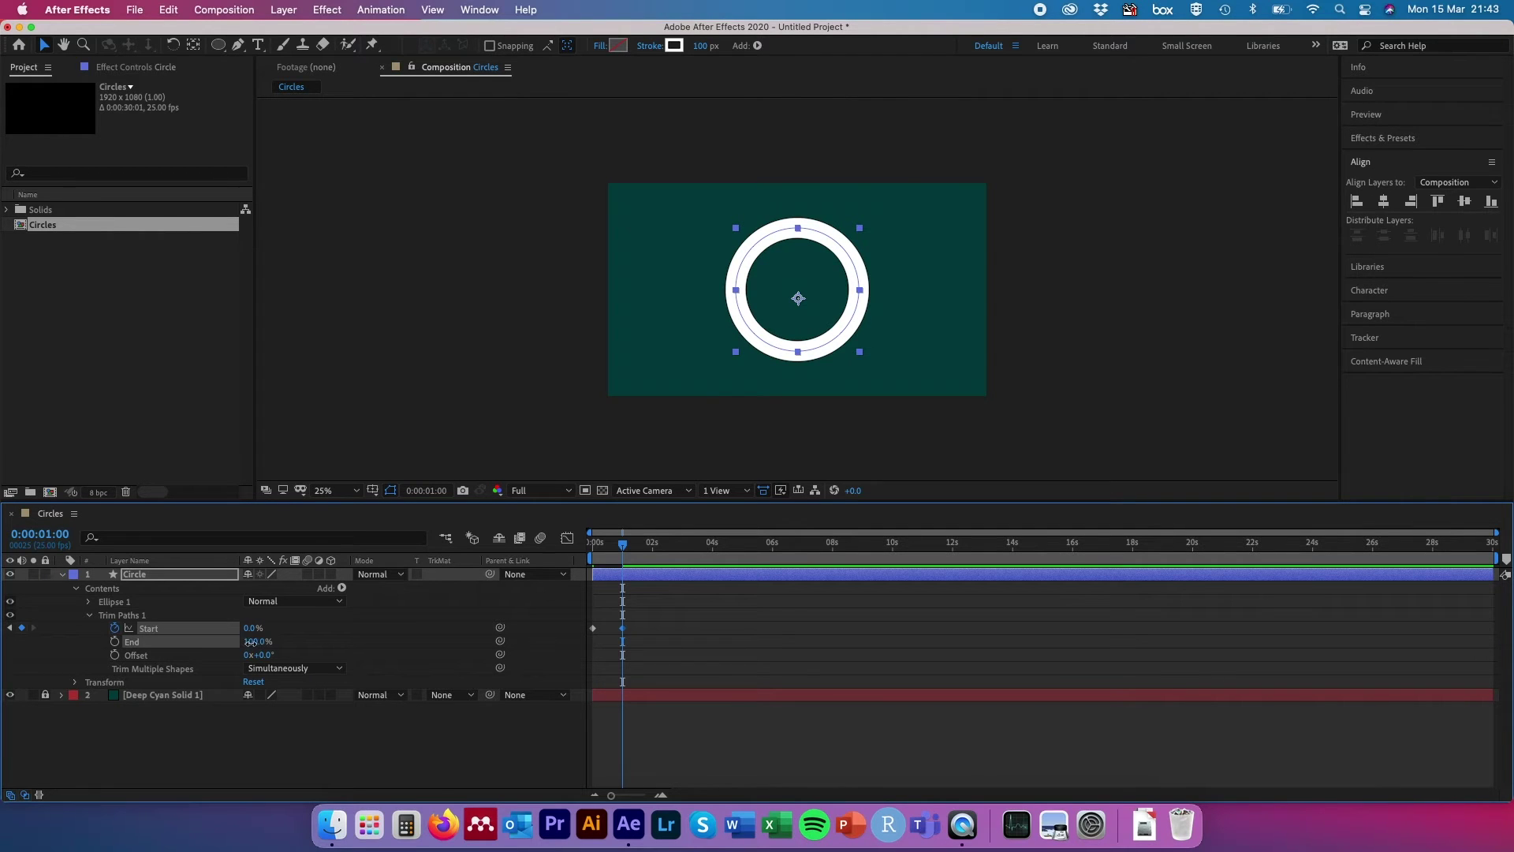
mouse_move(263, 642)
mouse_down()
mouse_move(173, 643)
mouse_move(272, 627)
mouse_up()
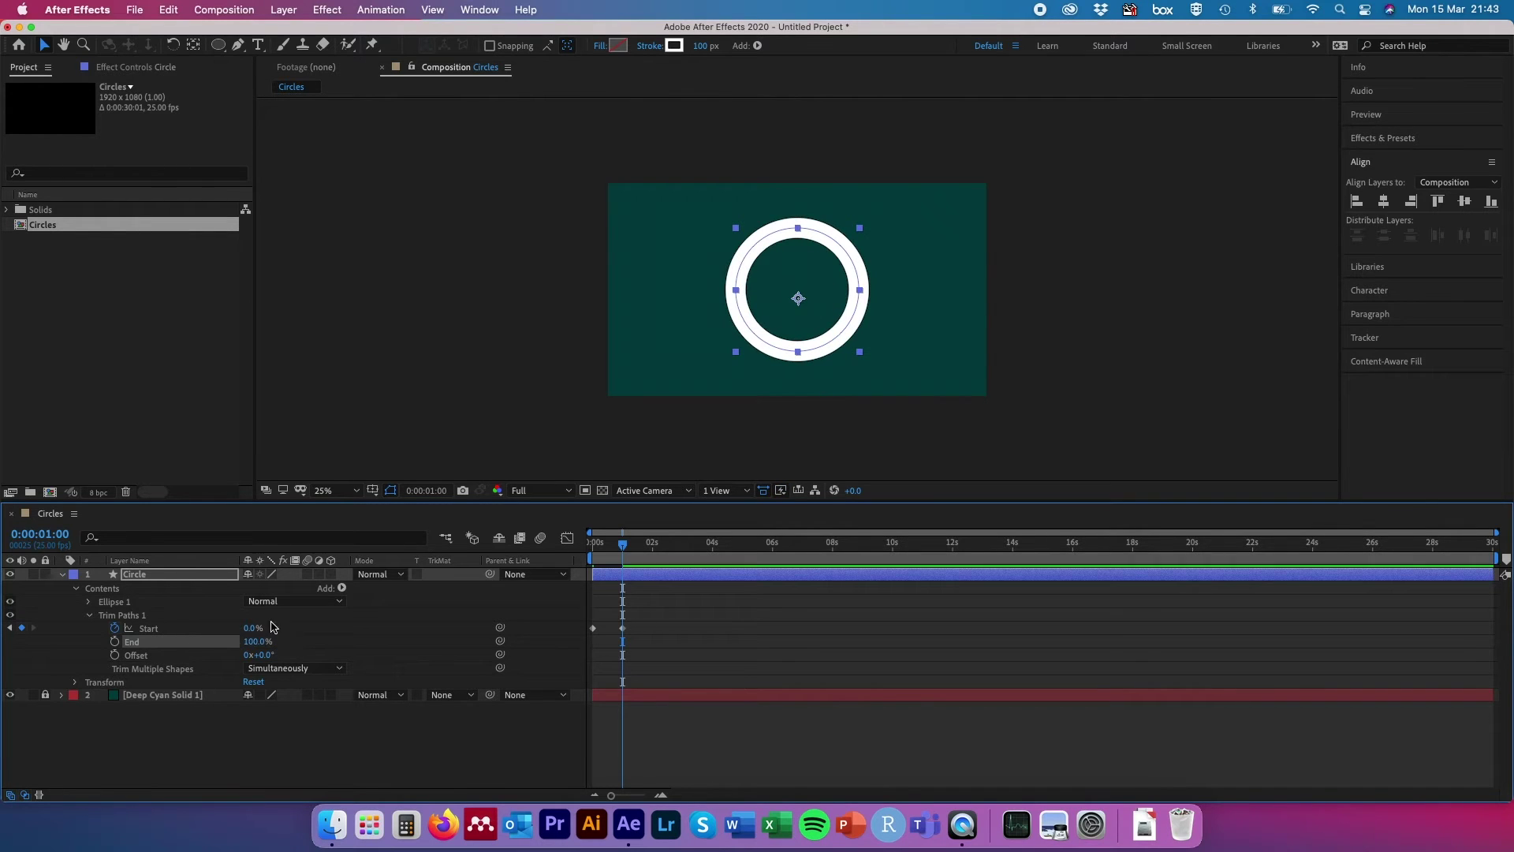
Set the Trim Paths Start value of the keyframe at 0:00:01:00 to 25%.
click(253, 628)
mouse_move(625, 550)
mouse_down()
mouse_move(545, 550)
mouse_move(622, 550)
mouse_up()
click(250, 629)
text(25)
key(Return)
Apply Easy Ease to both Start keyframes of the Circle layer.
drag(653, 662, 572, 617)
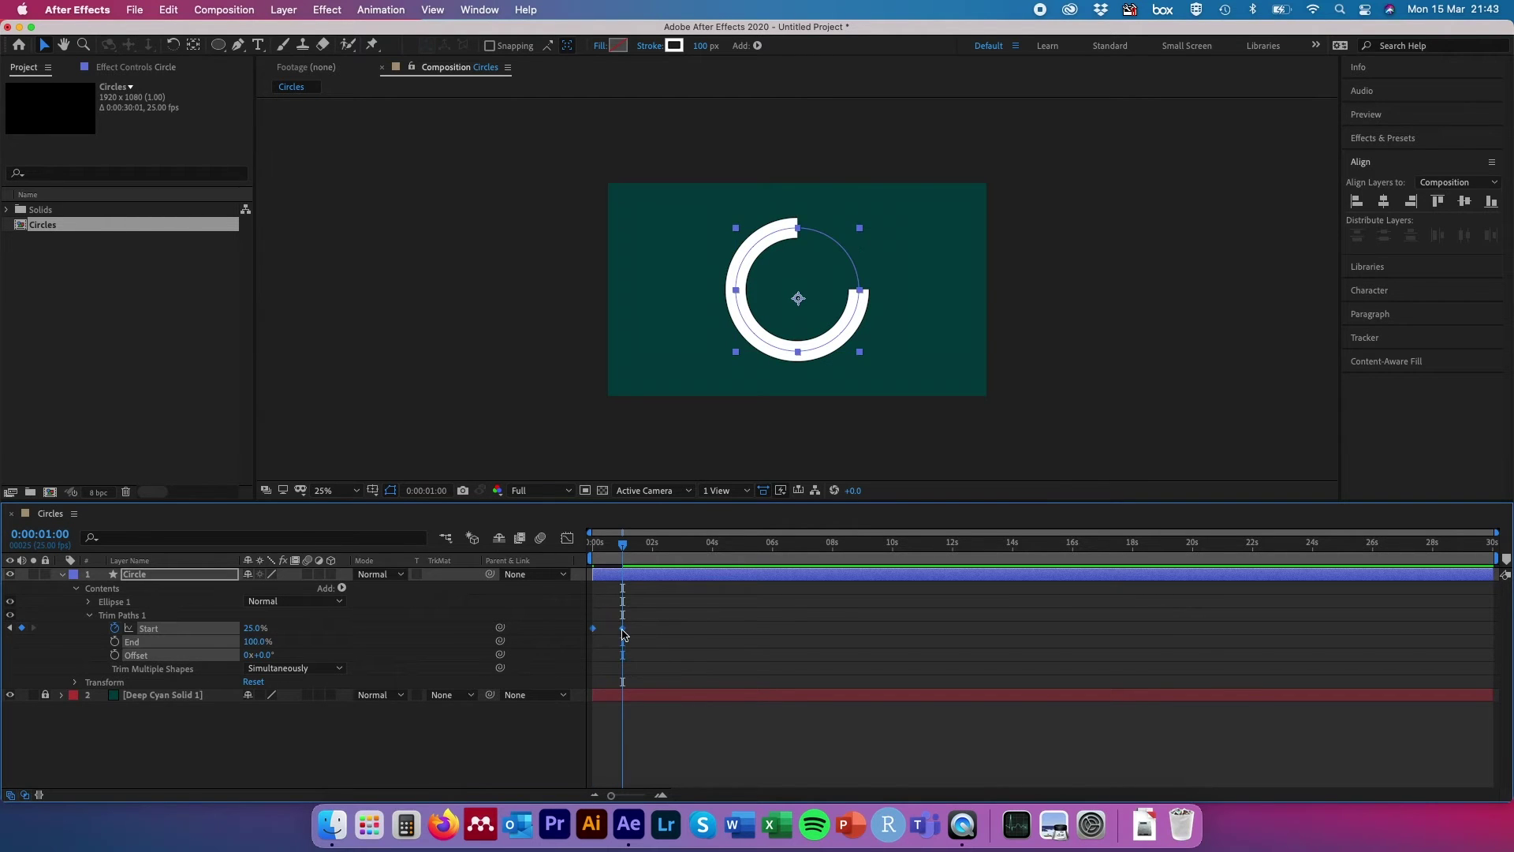
right_click(623, 633)
mouse_move(672, 789)
click(839, 683)
Preview the ring animation from the beginning and move the current time to 0:00:01:00.
drag(625, 546, 566, 540)
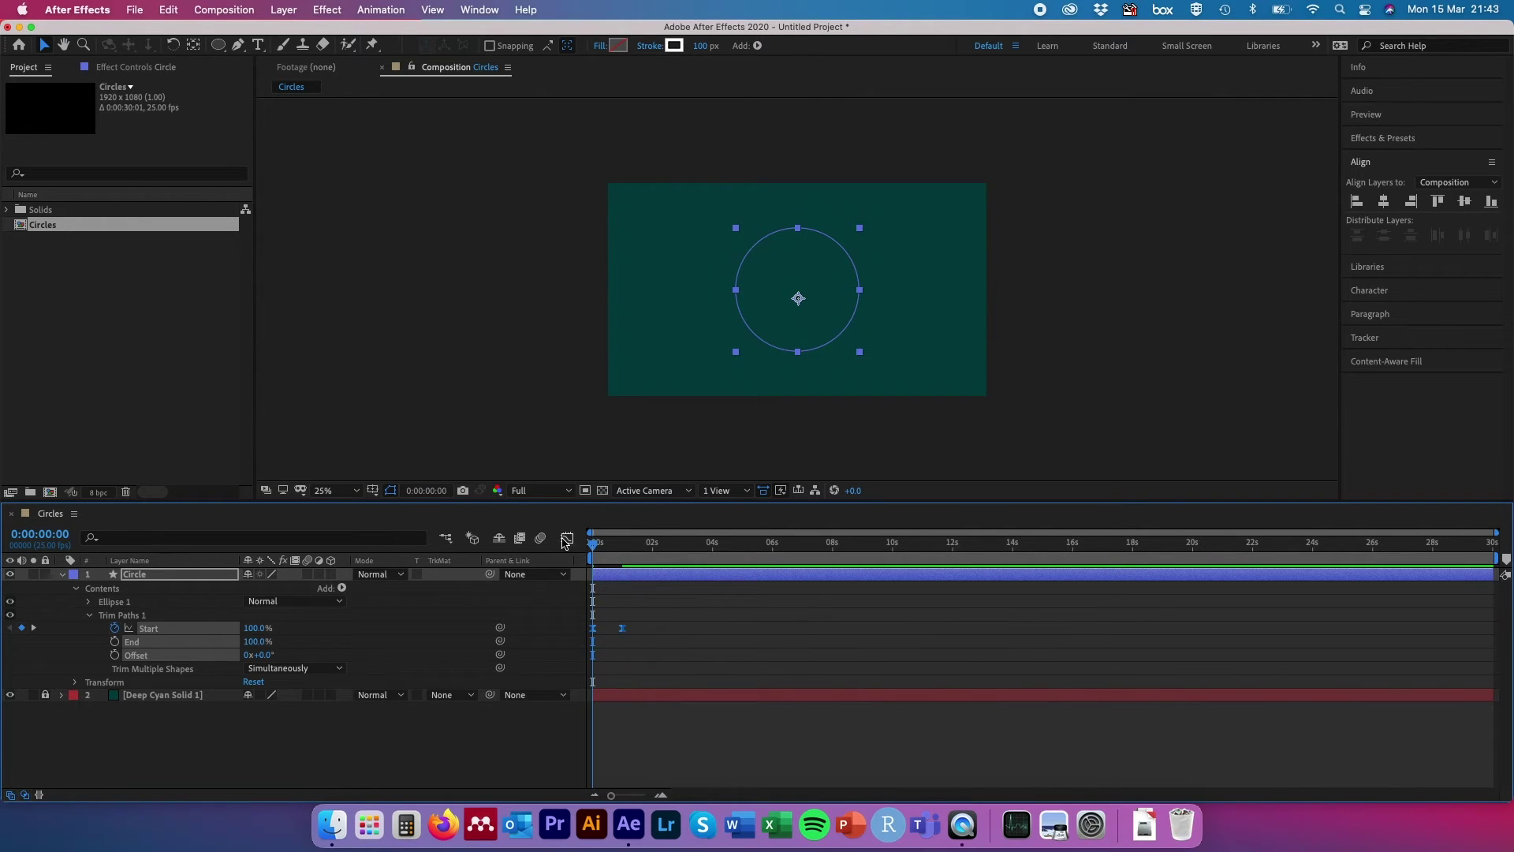
click(466, 349)
key(space)
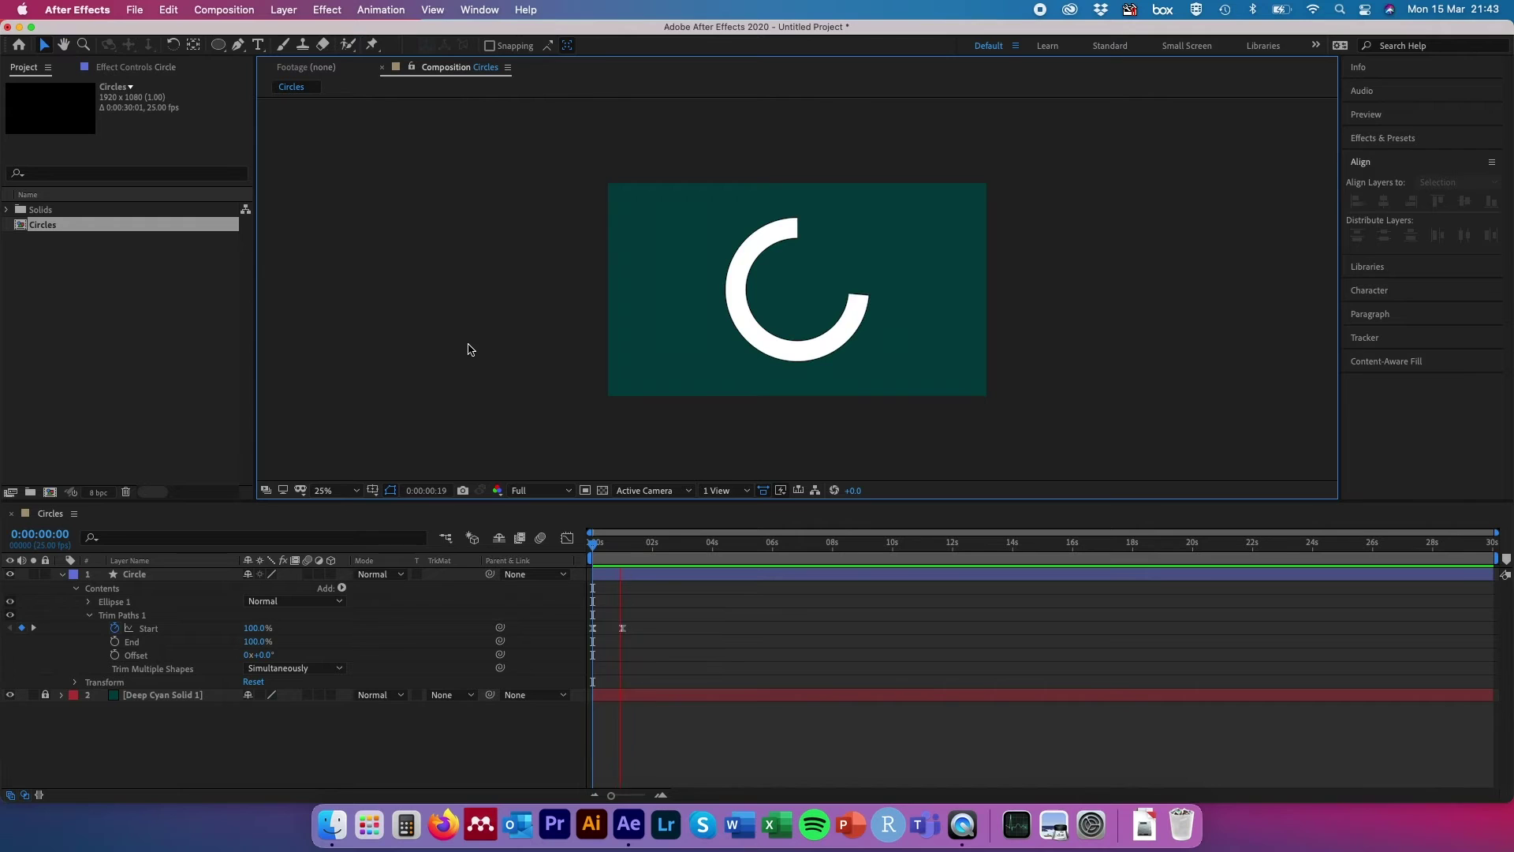
click(597, 552)
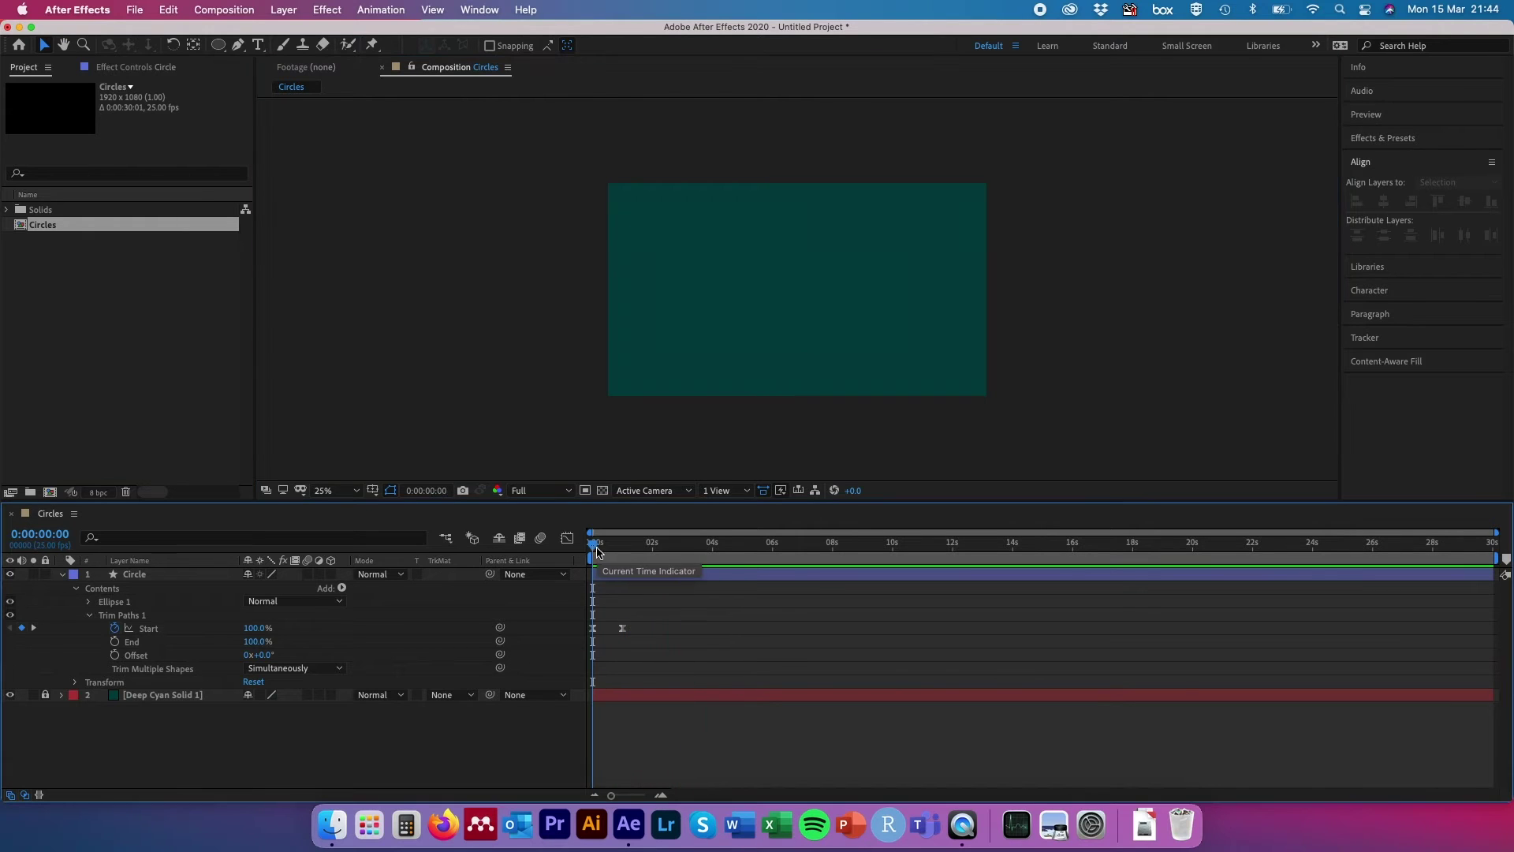
drag(594, 549, 625, 552)
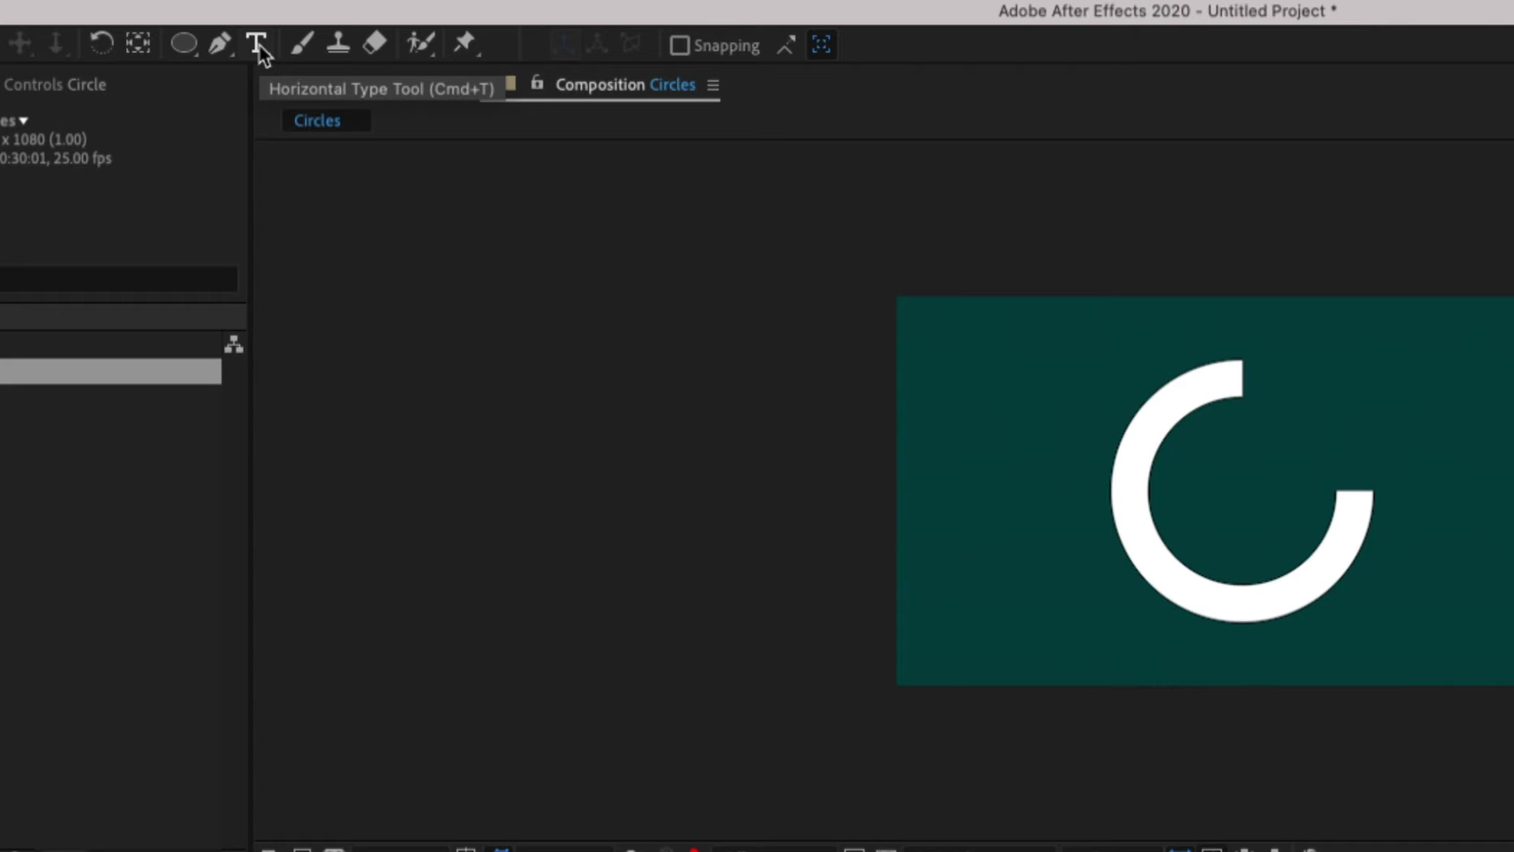
Add a text layer reading 1 inside the ring with the Horizontal Type tool.
click(257, 44)
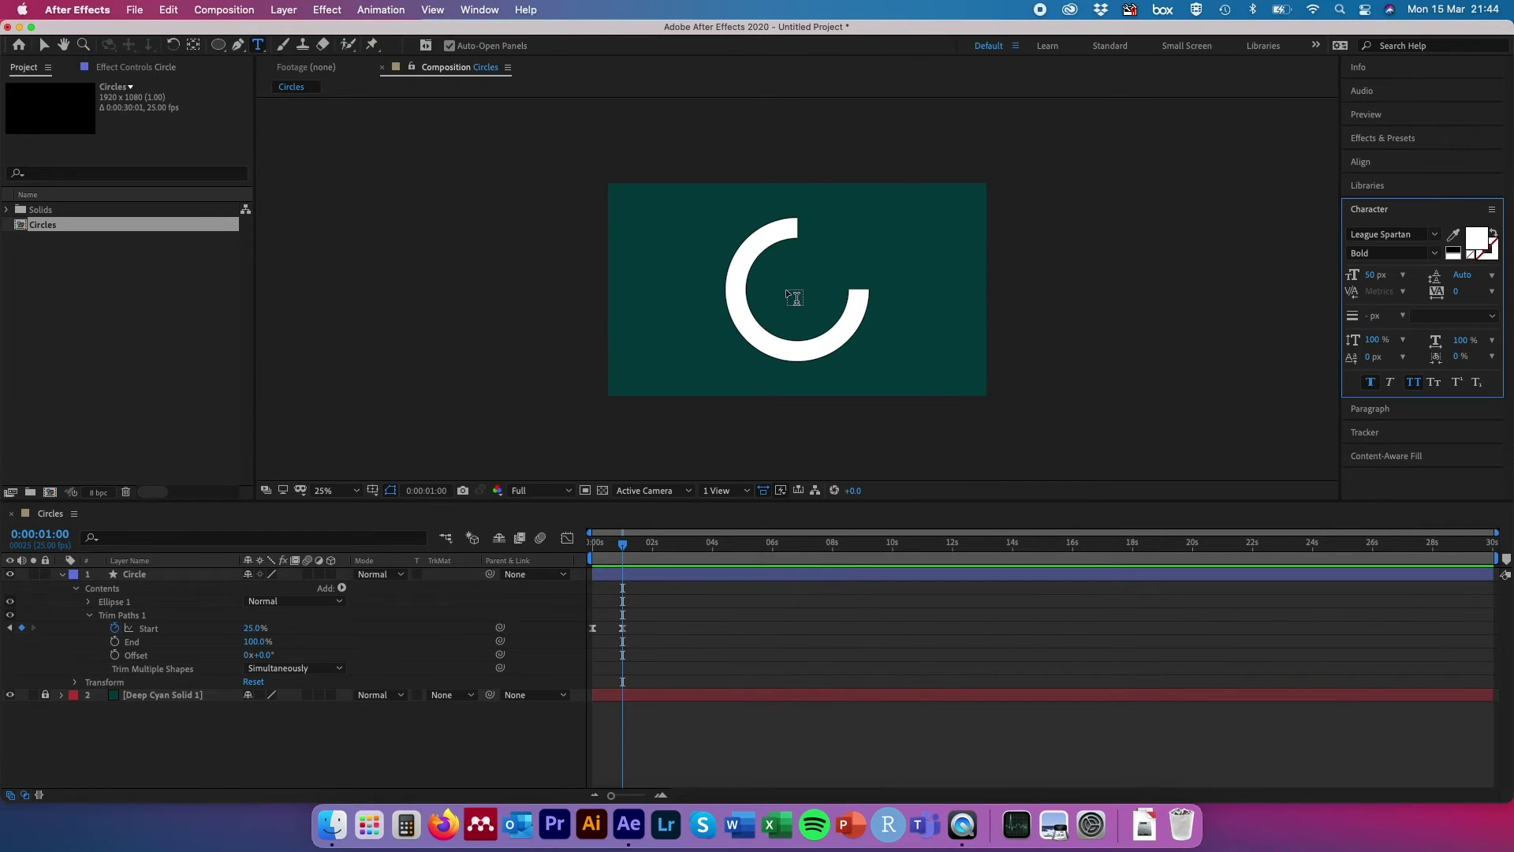
click(785, 286)
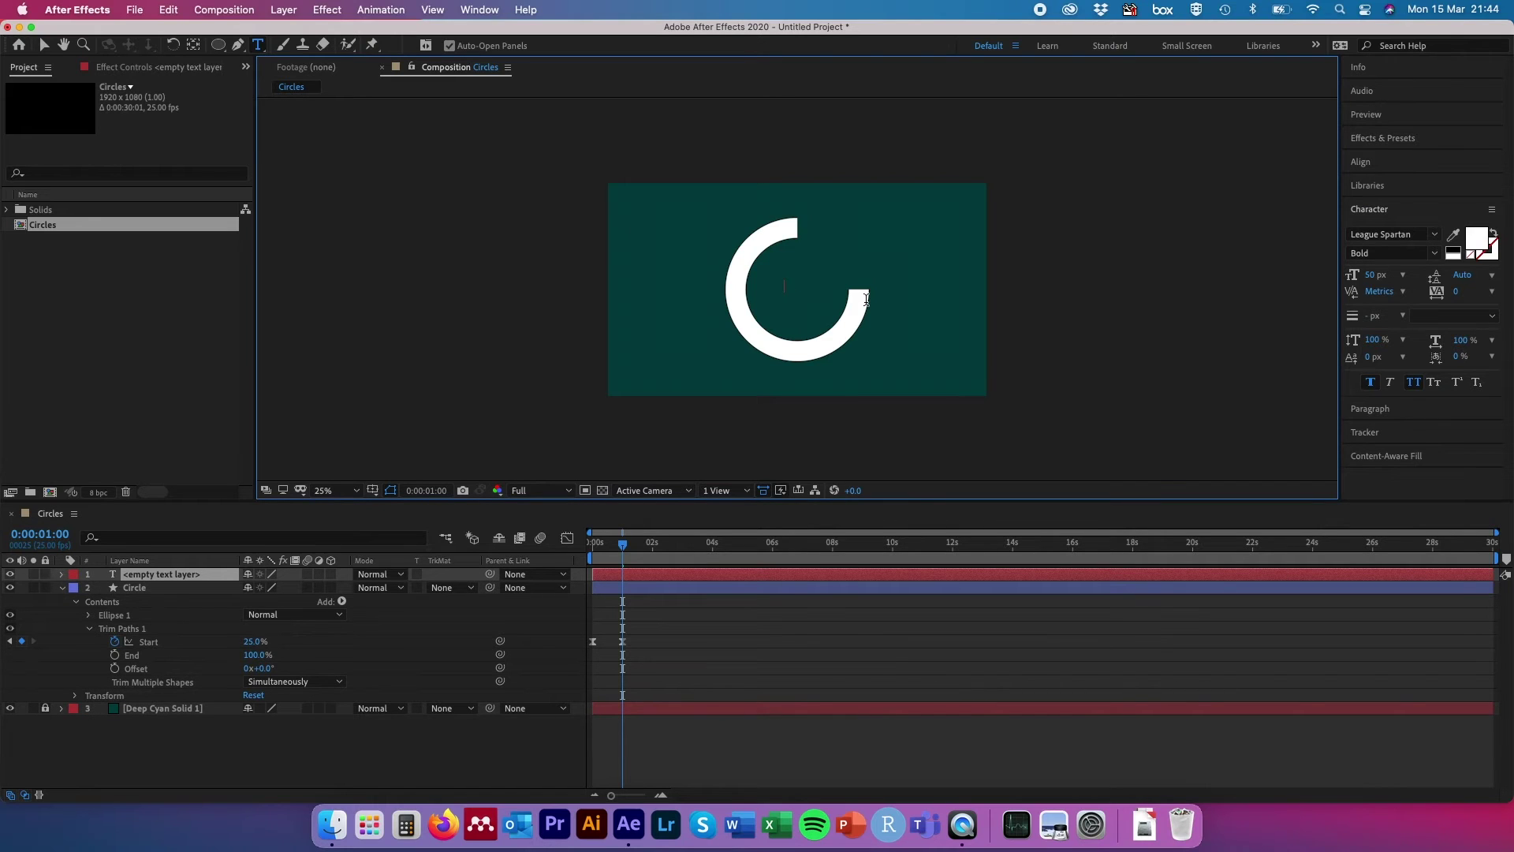
text(1)
Rename the new text layer as circle counter.
click(160, 579)
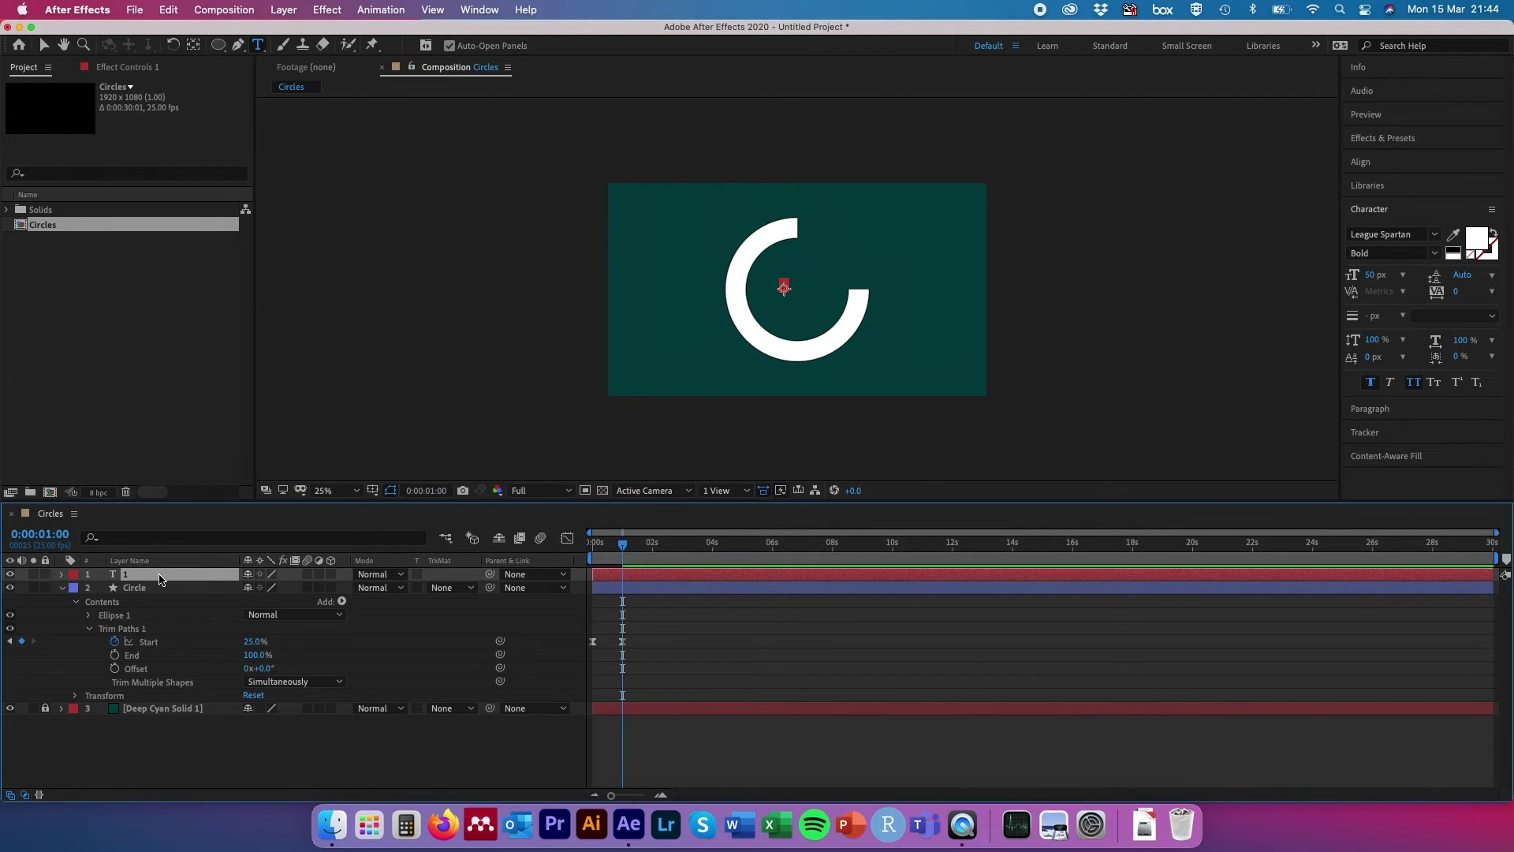
key(Return)
text(circle counter)
key(Return)
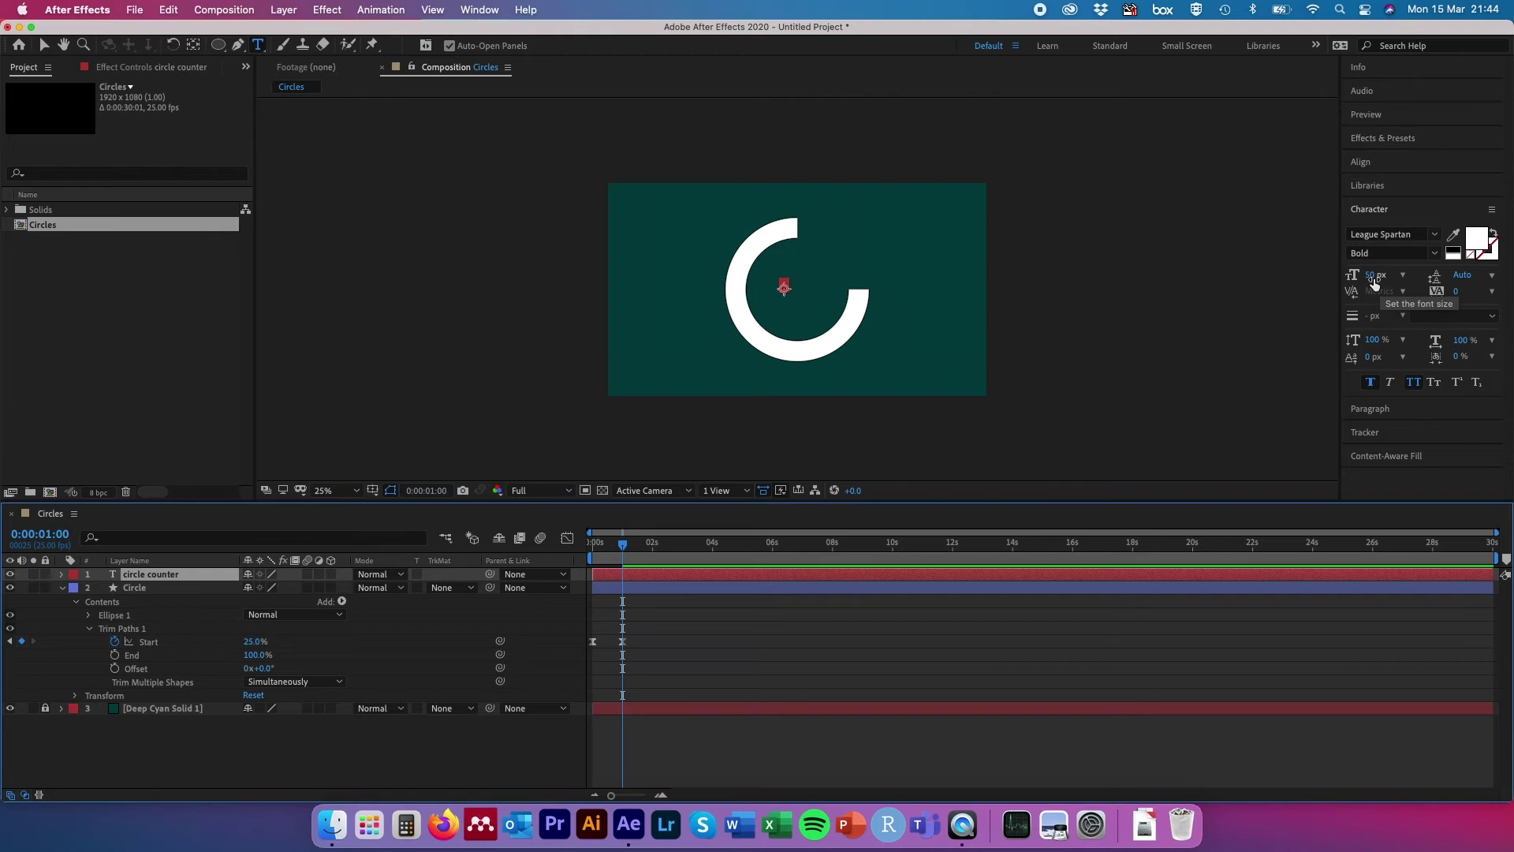
Set the font size of the circle counter text to 120 px.
click(477, 11)
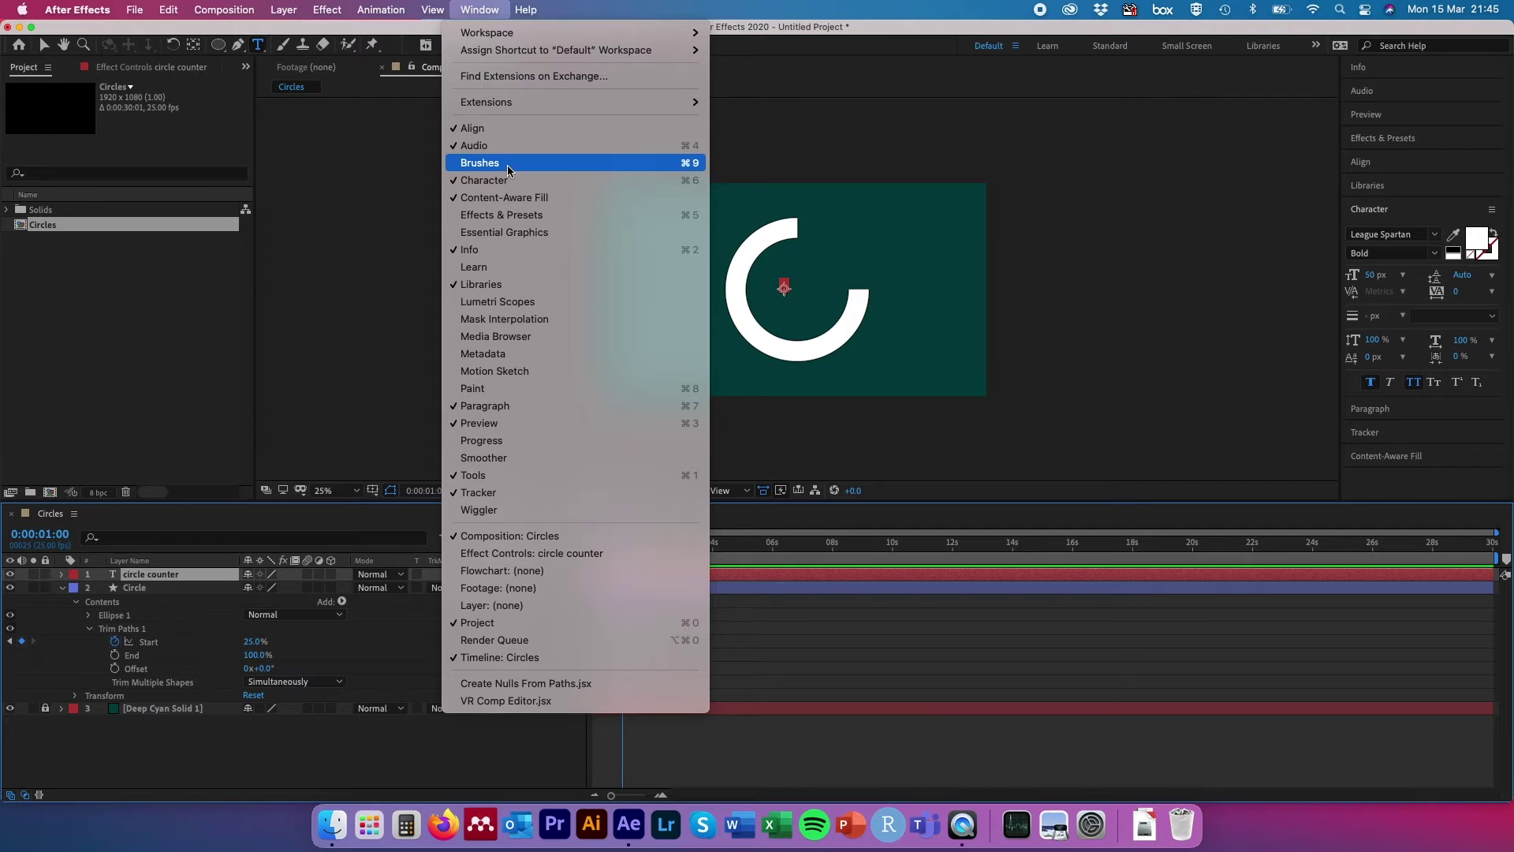
click(1418, 213)
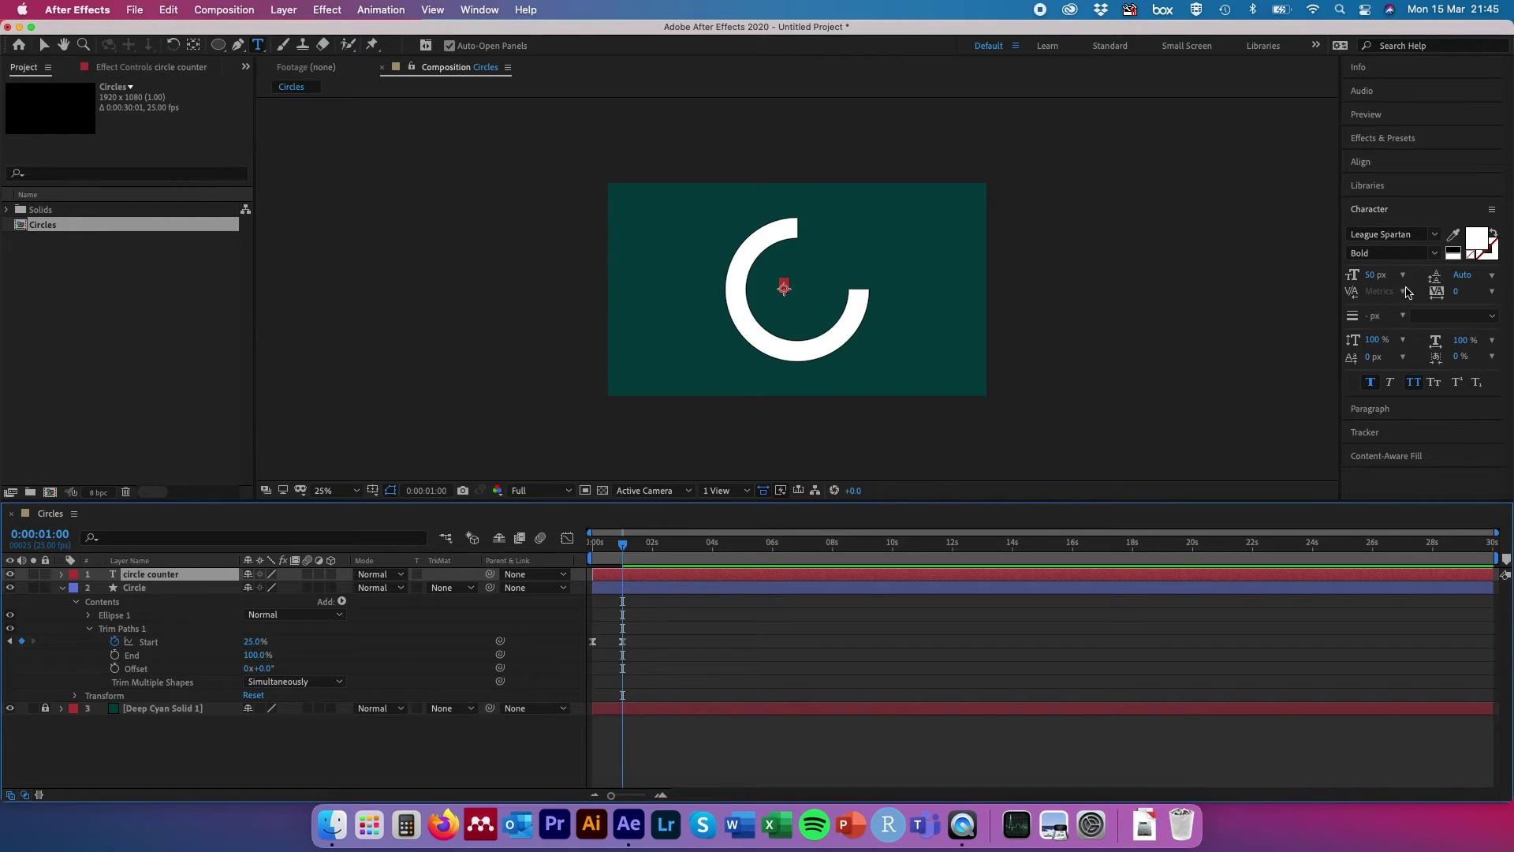
click(1373, 275)
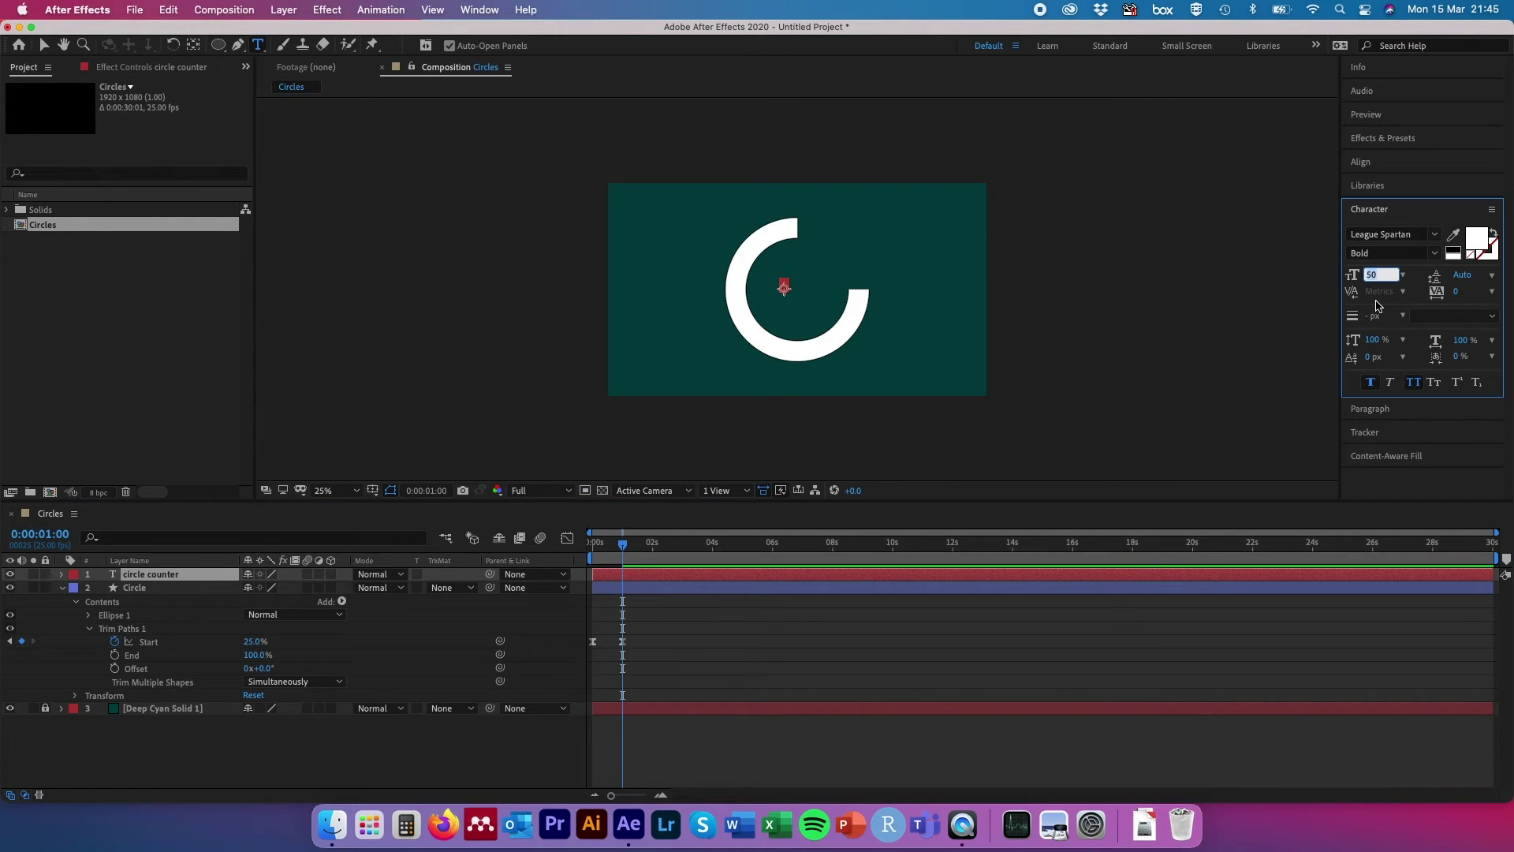
text(120)
key(Return)
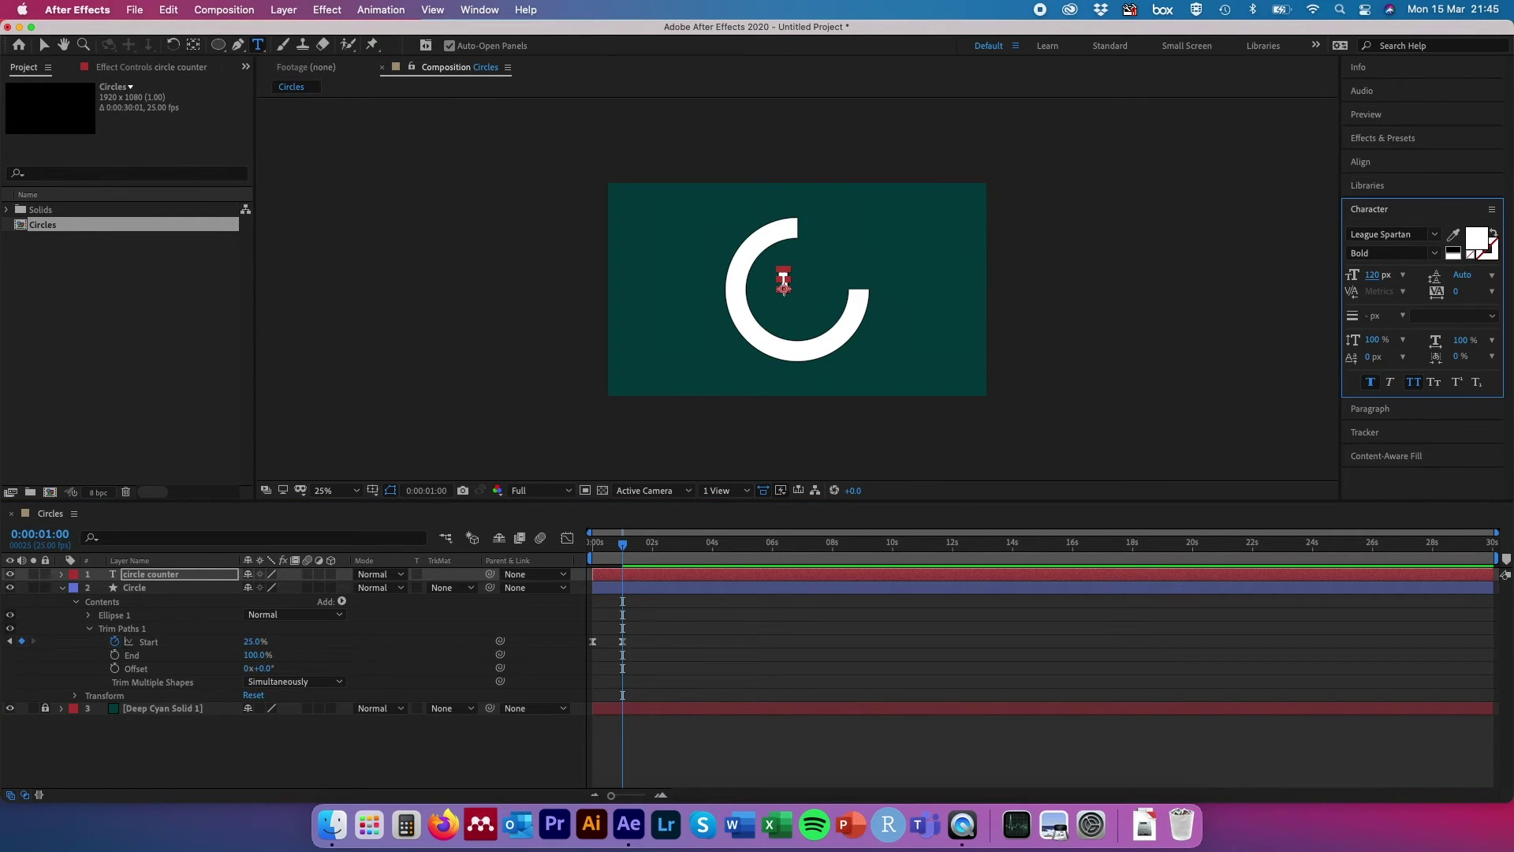
Expand the text properties of the circle counter layer and add an expression to Source Text.
click(182, 575)
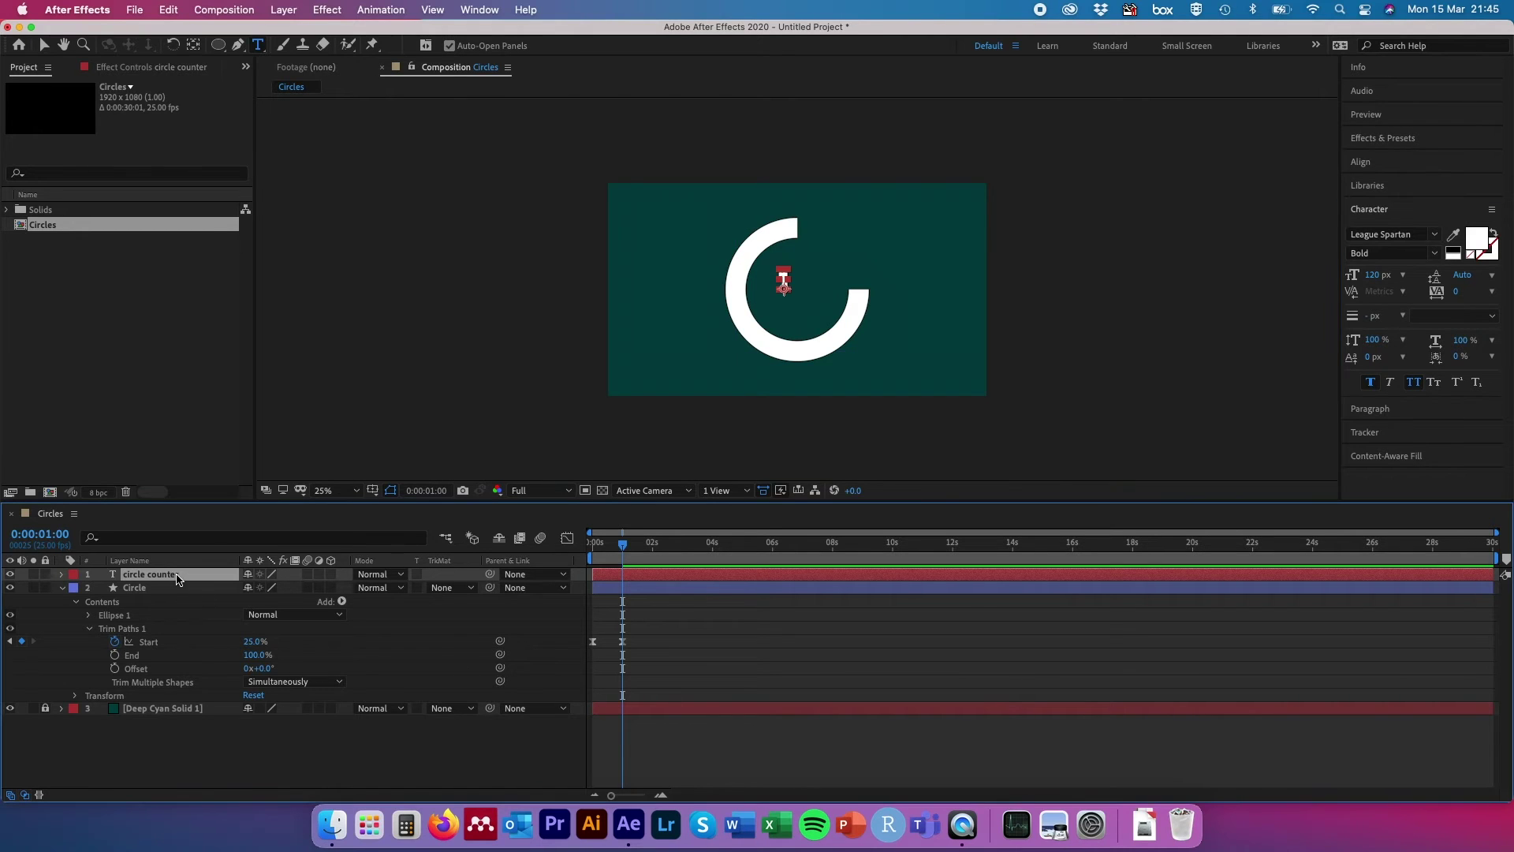
click(61, 575)
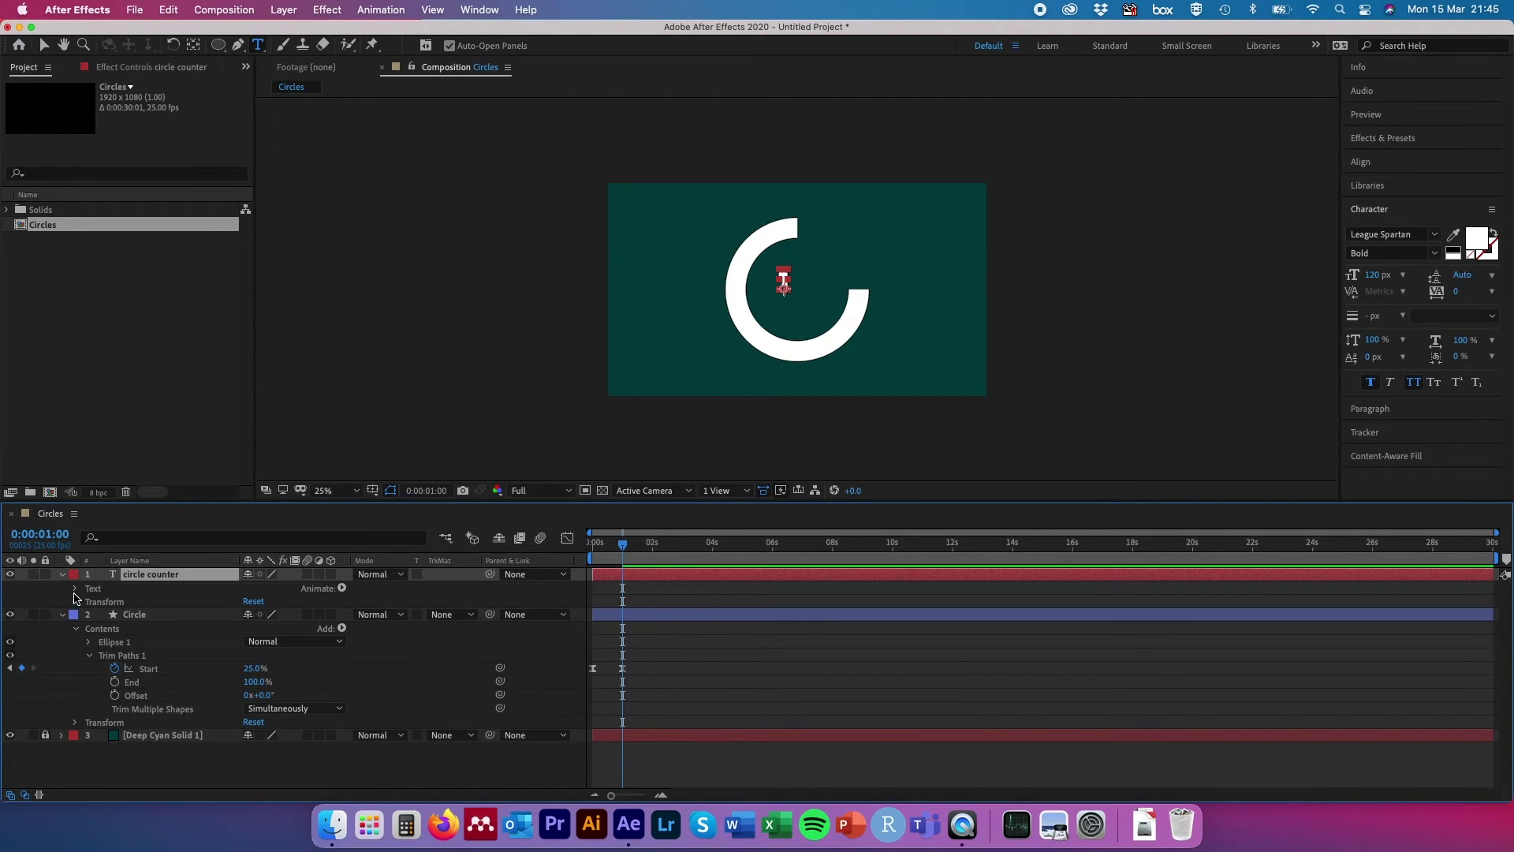
click(75, 590)
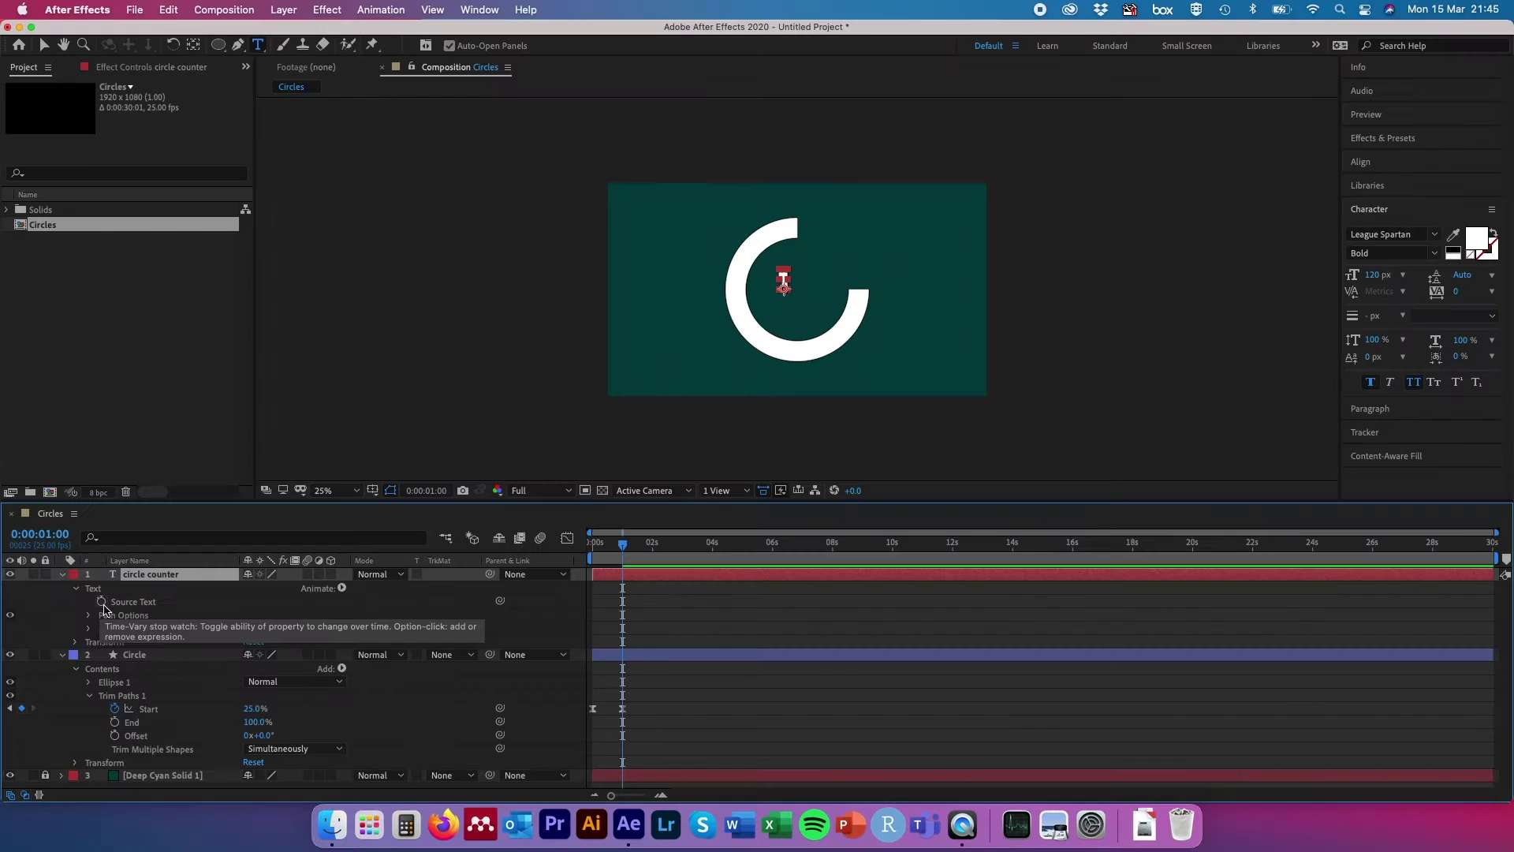
alt+click(101, 602)
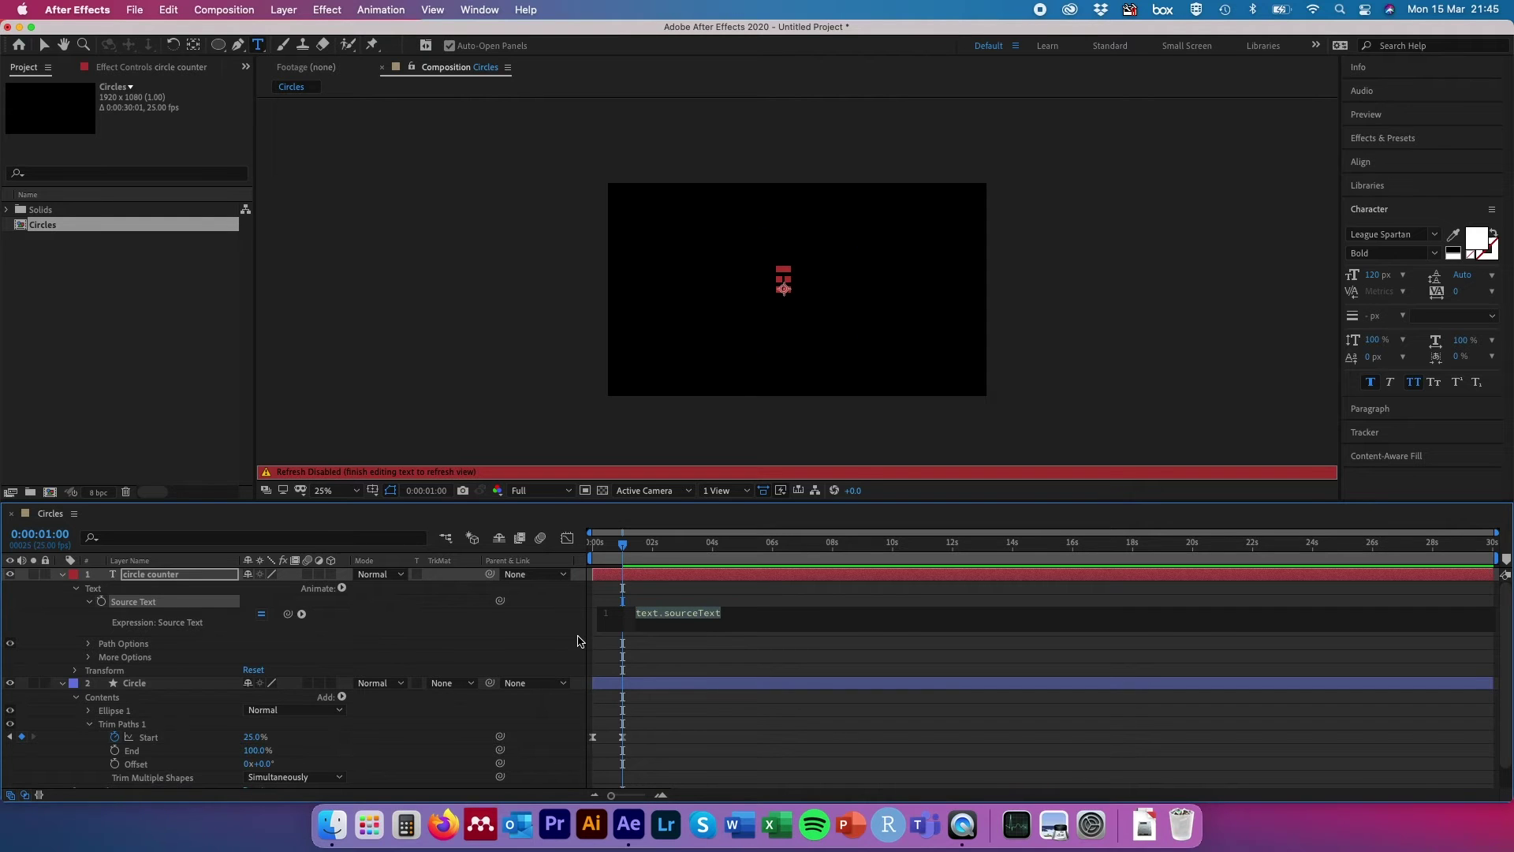
Search the effects for slider and apply Slider Control to the circle counter layer.
click(1401, 141)
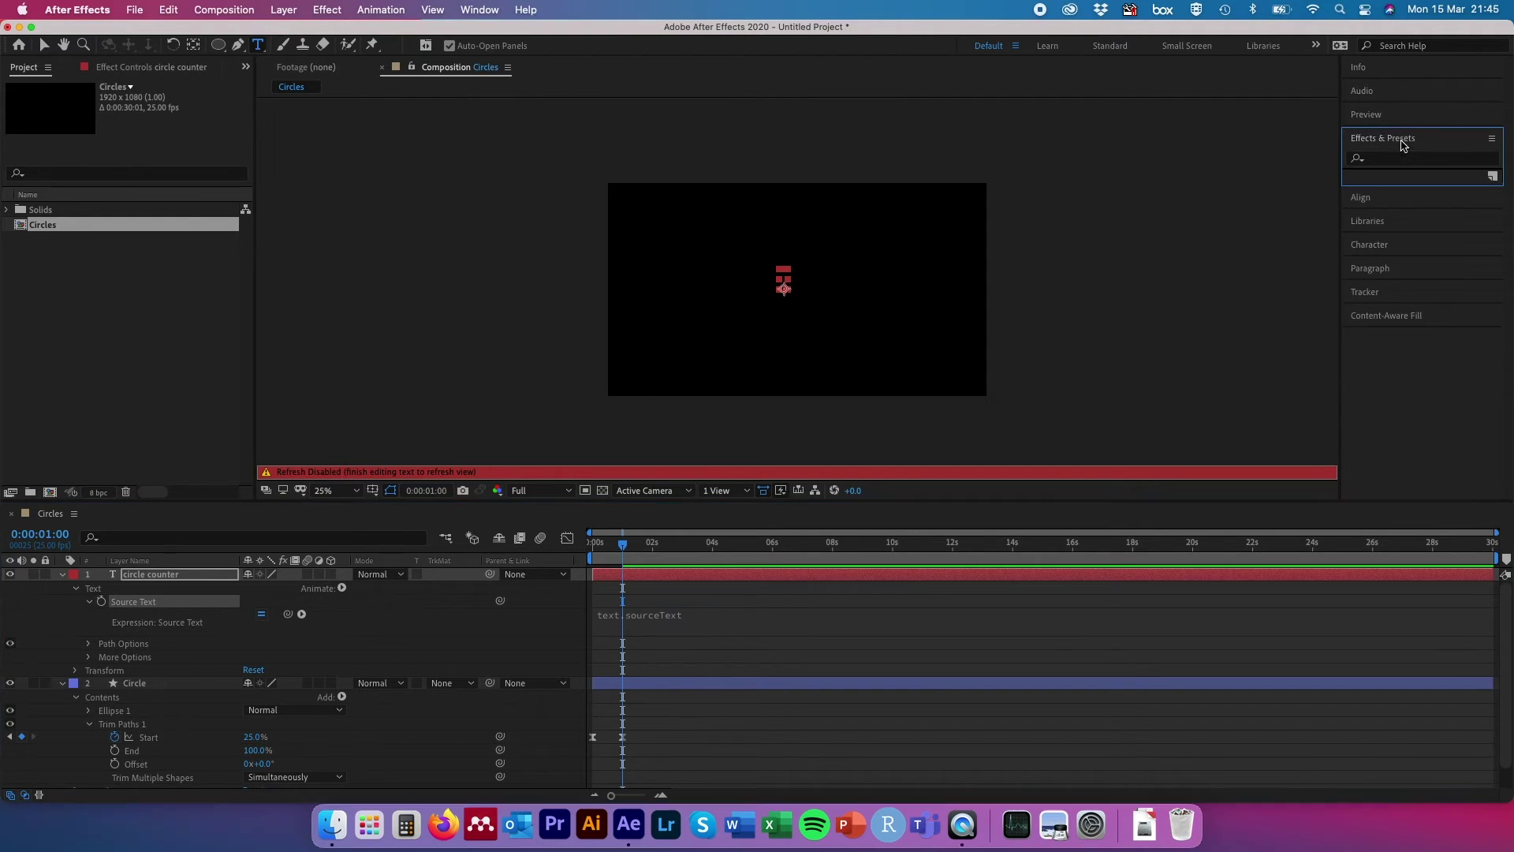
click(478, 10)
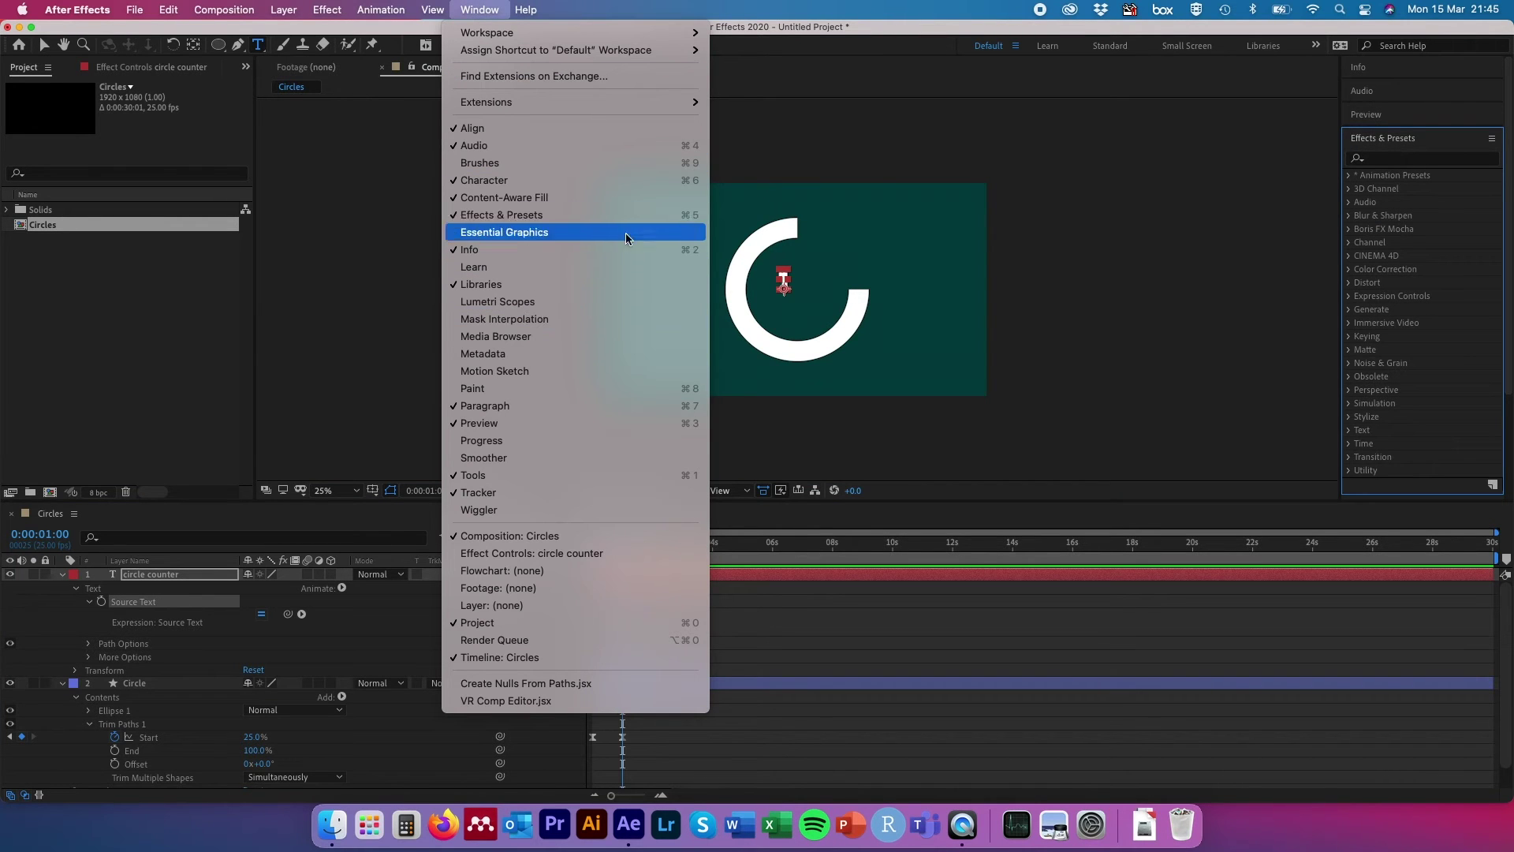
click(1389, 160)
text(slider)
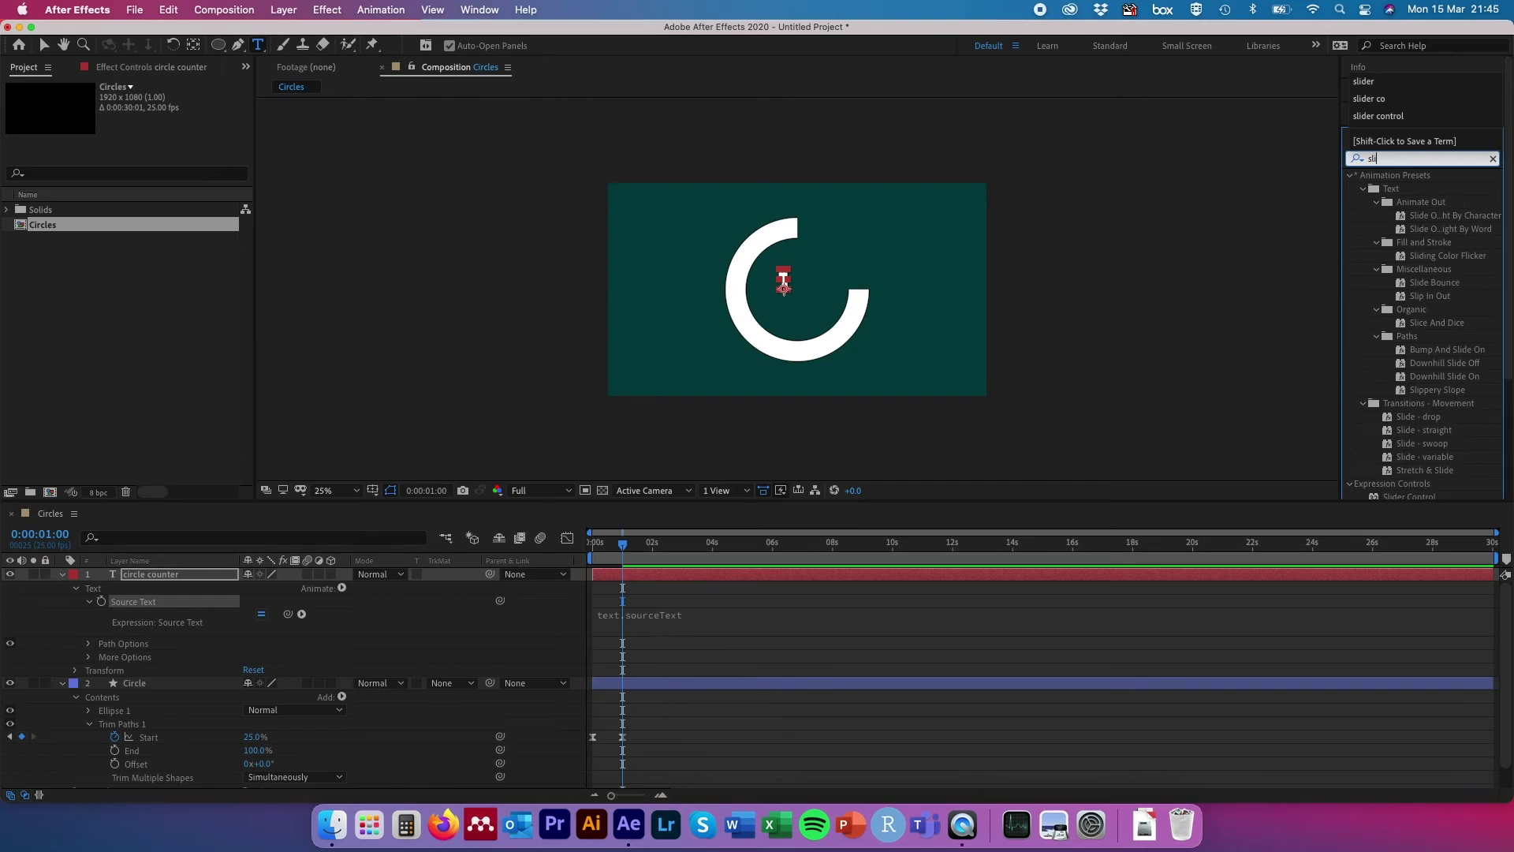
click(1412, 189)
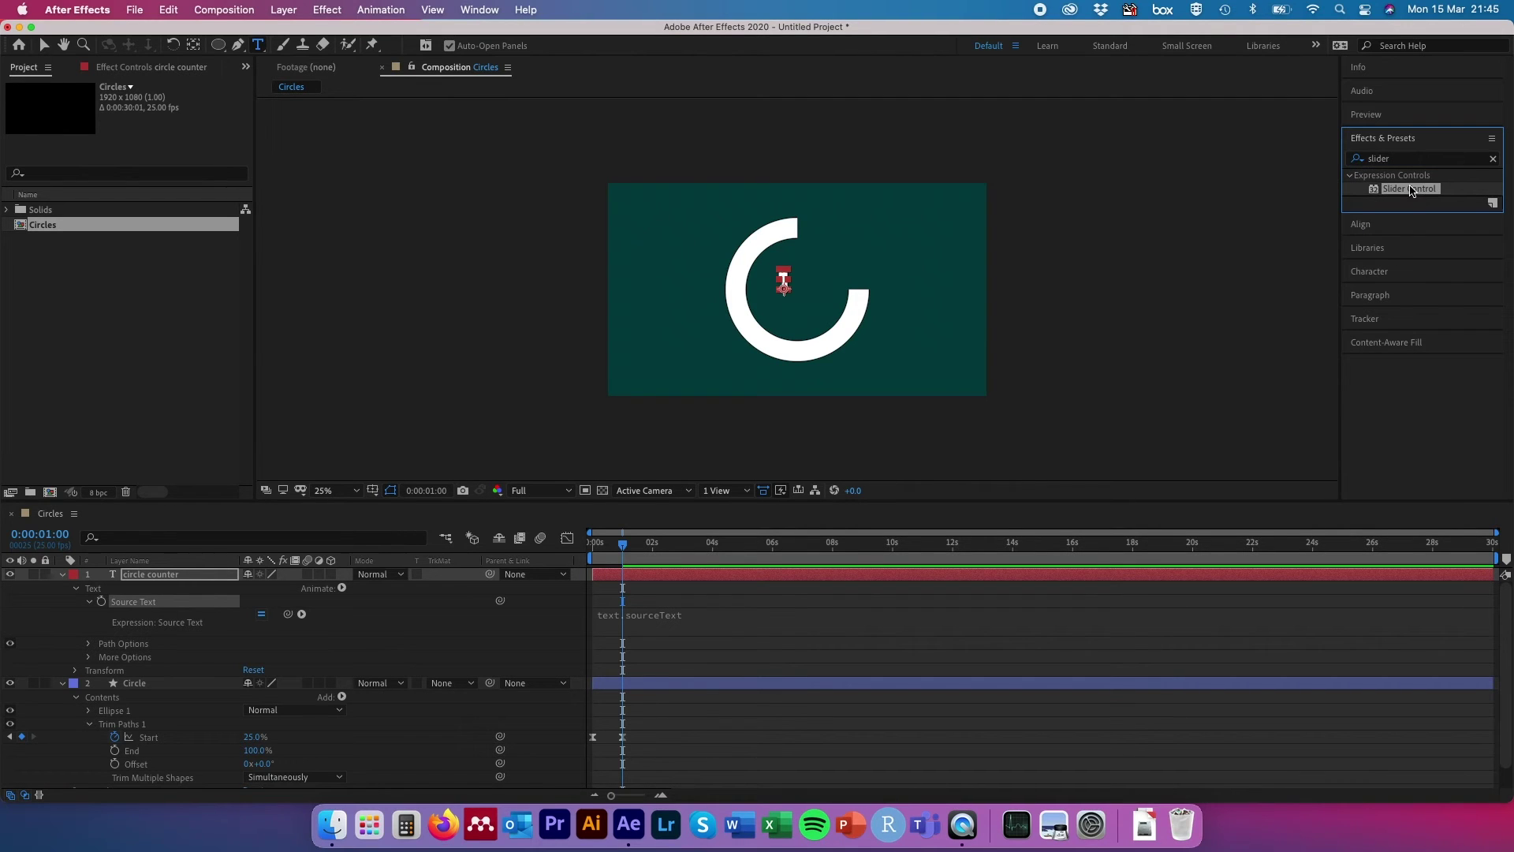
drag(194, 563, 143, 578)
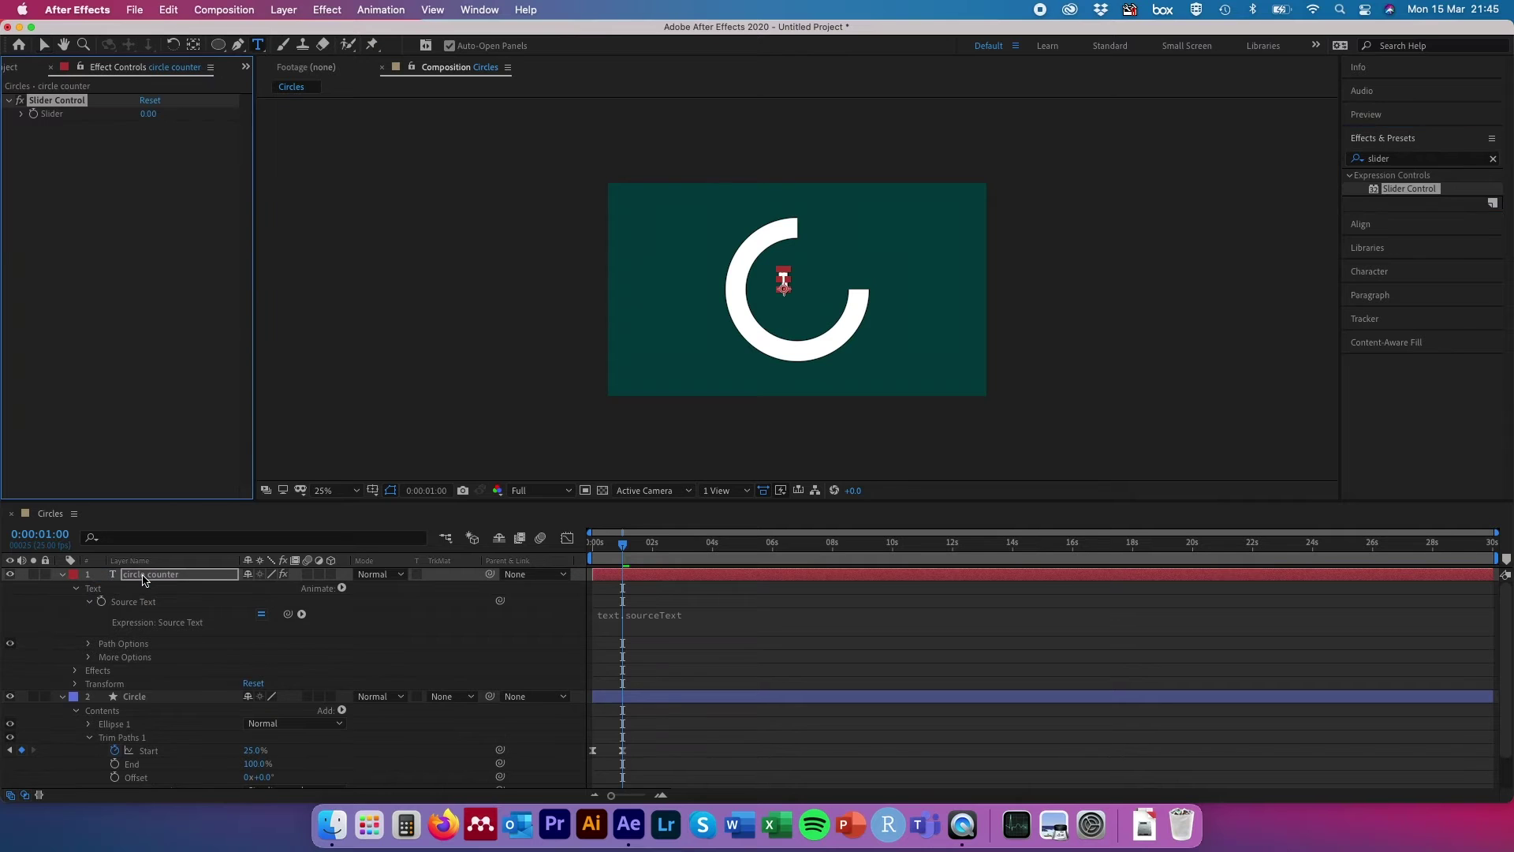
Expand the Slider Control effect of the circle counter layer and link the Source Text expression to its Slider property.
key(v)
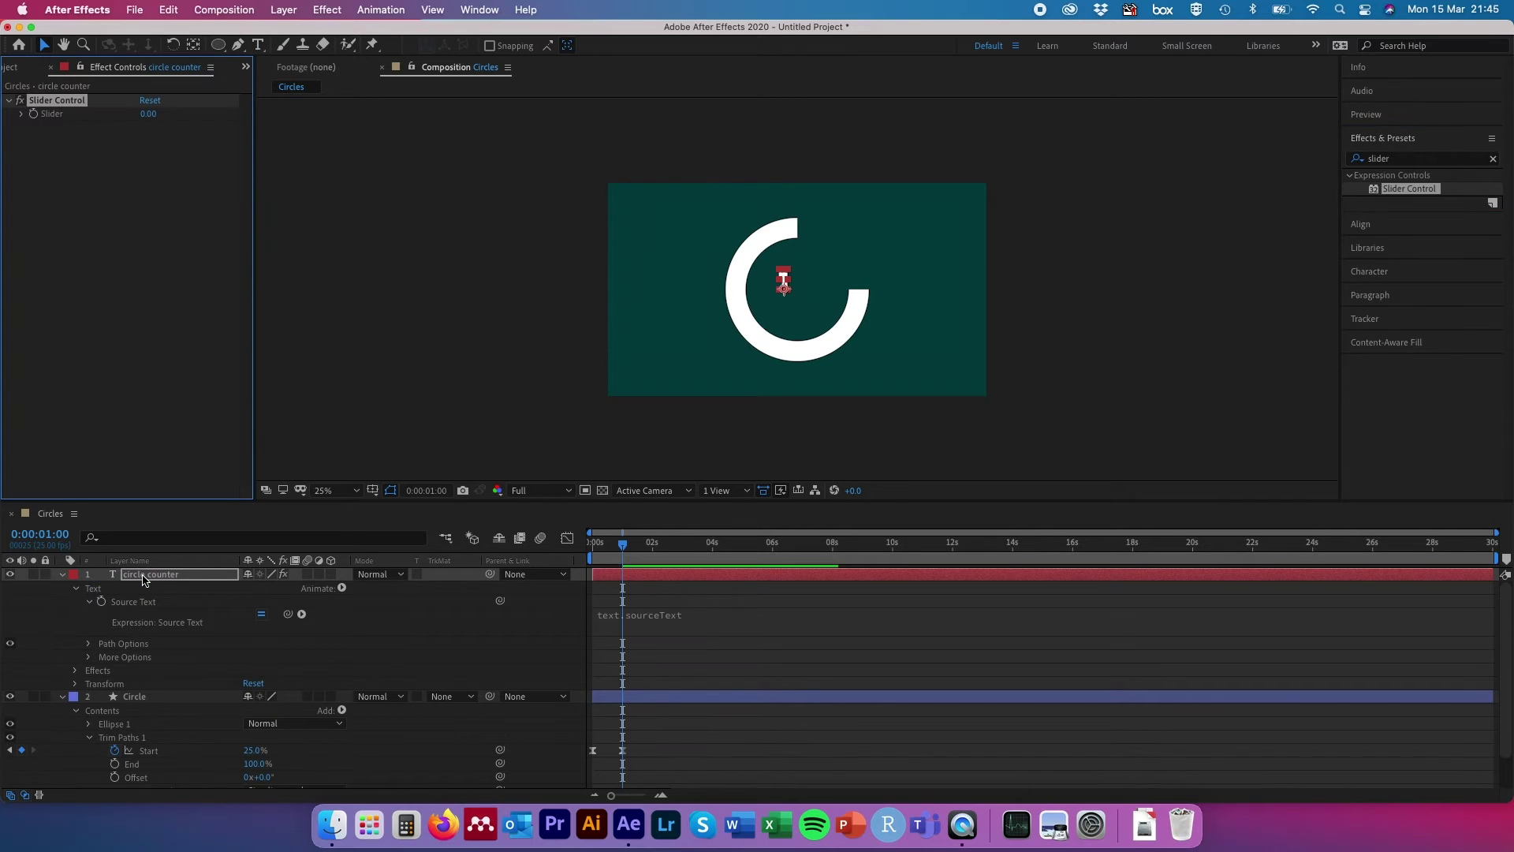
click(76, 671)
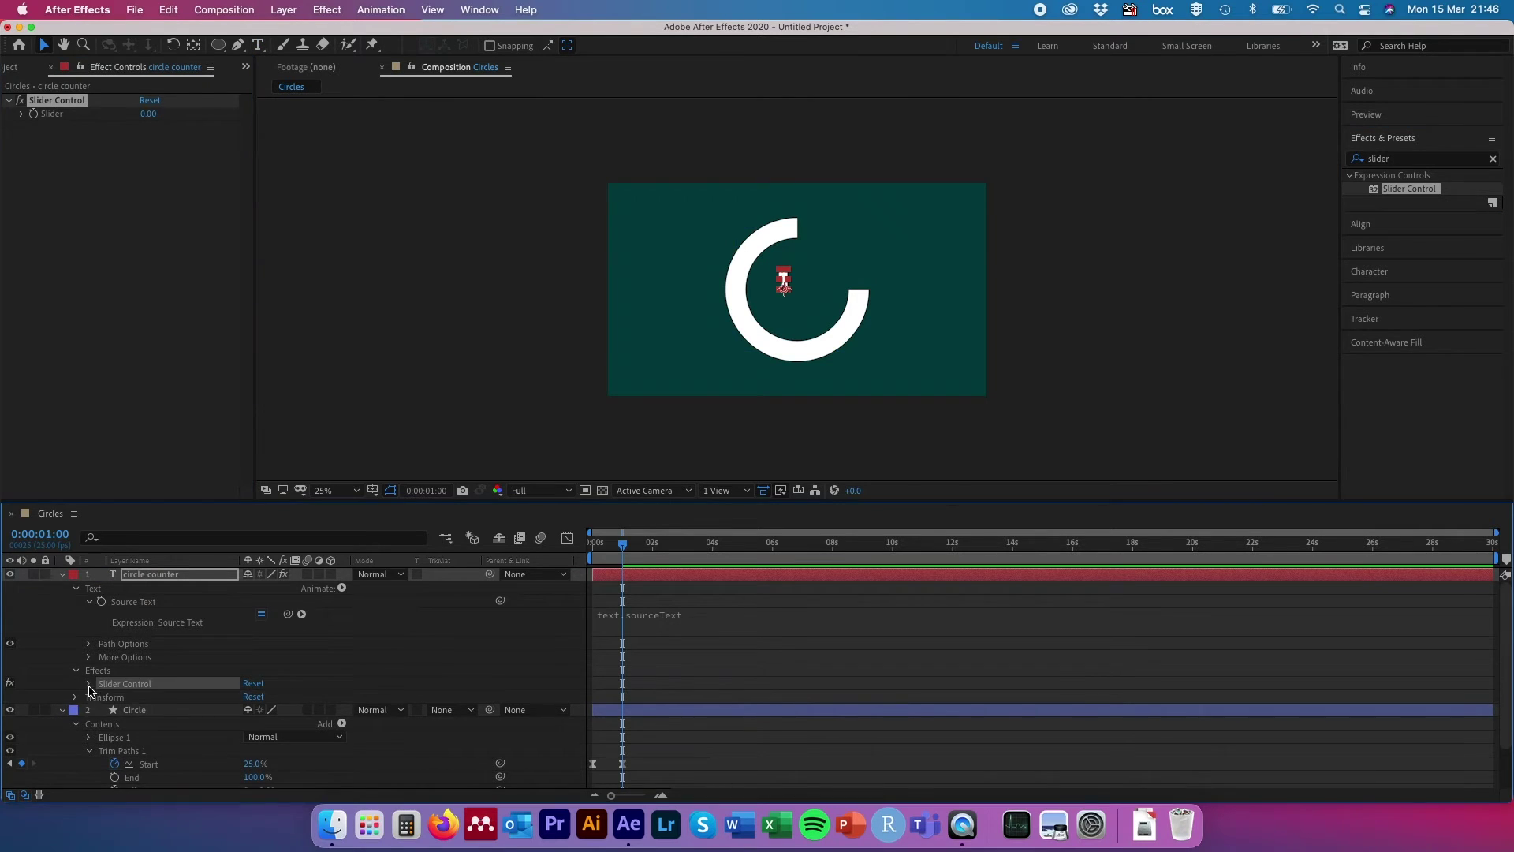
click(90, 685)
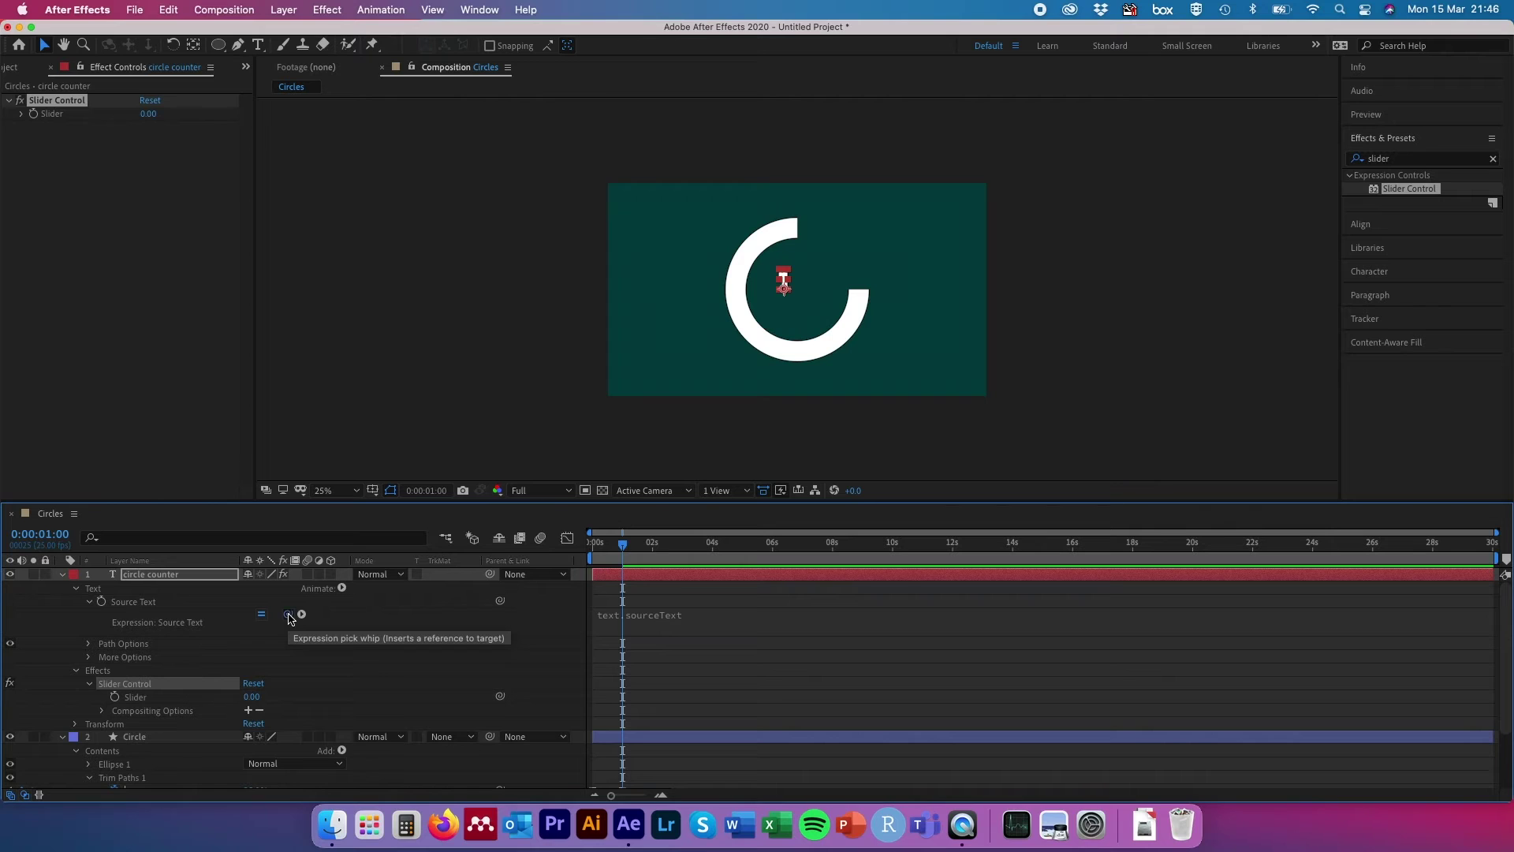
drag(289, 617, 139, 704)
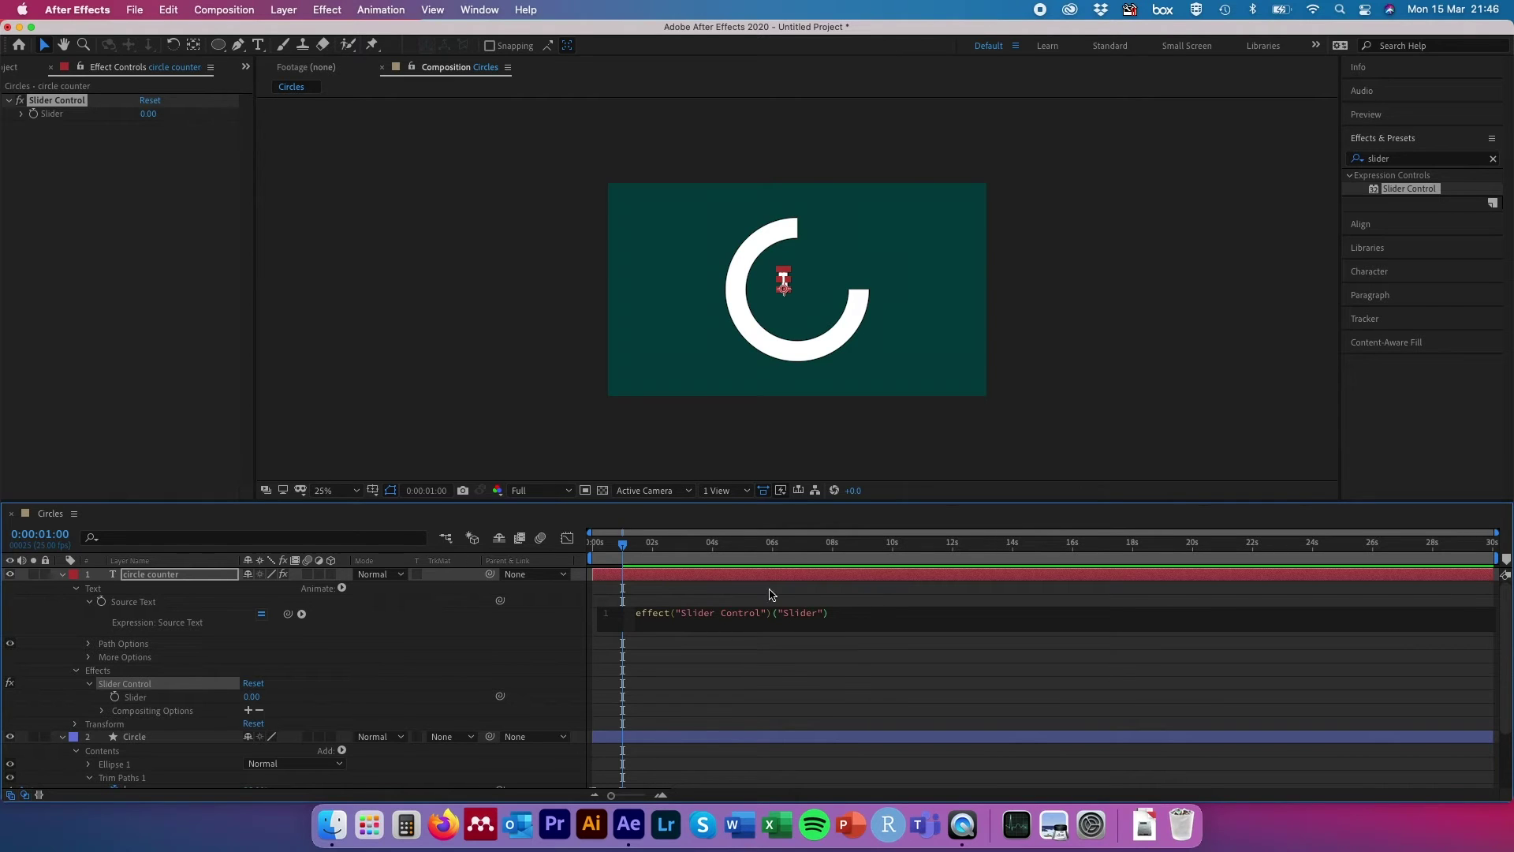
Extend the Source Text expression with .value.toFixed(0)+"%" to show whole numbers with a percent sign.
click(858, 617)
text(alue.toF)
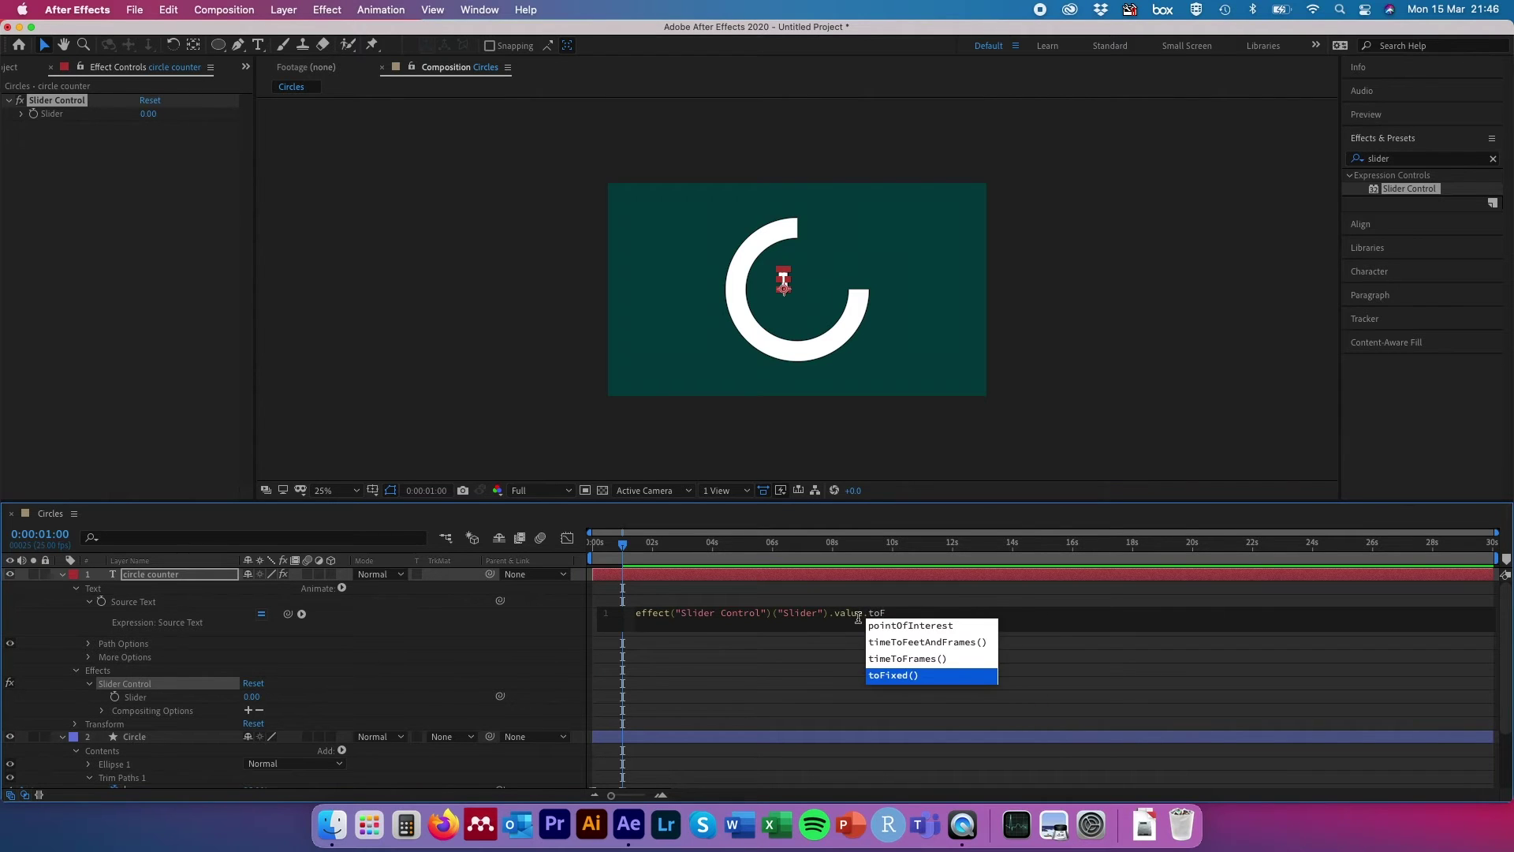
click(914, 680)
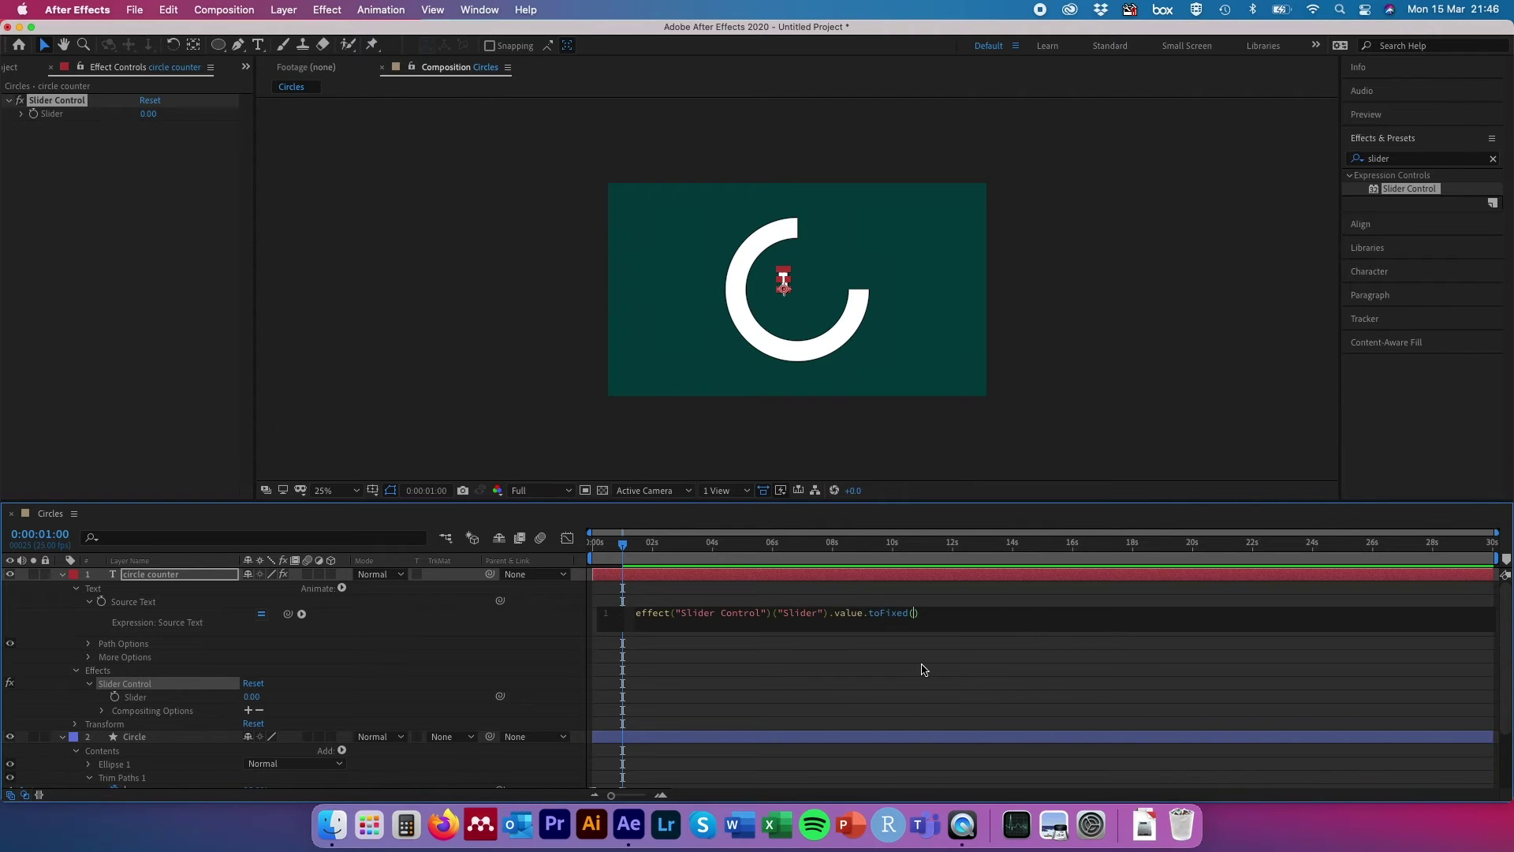
text(0)
click(950, 618)
click(435, 269)
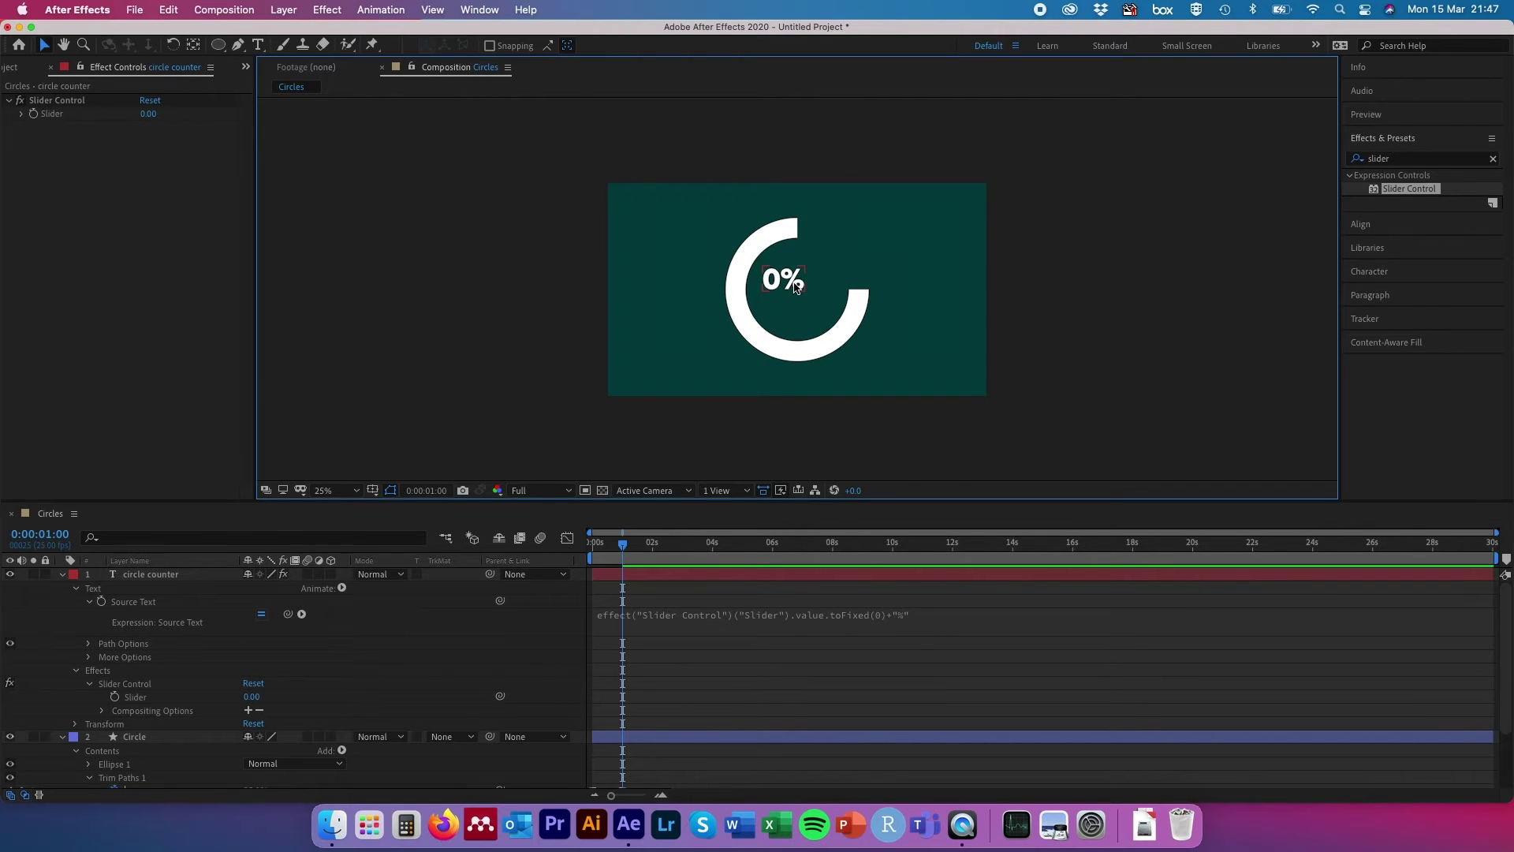
Test the counter by raising the Slider value to 58 and resetting it to 0.
drag(253, 702, 295, 697)
click(253, 697)
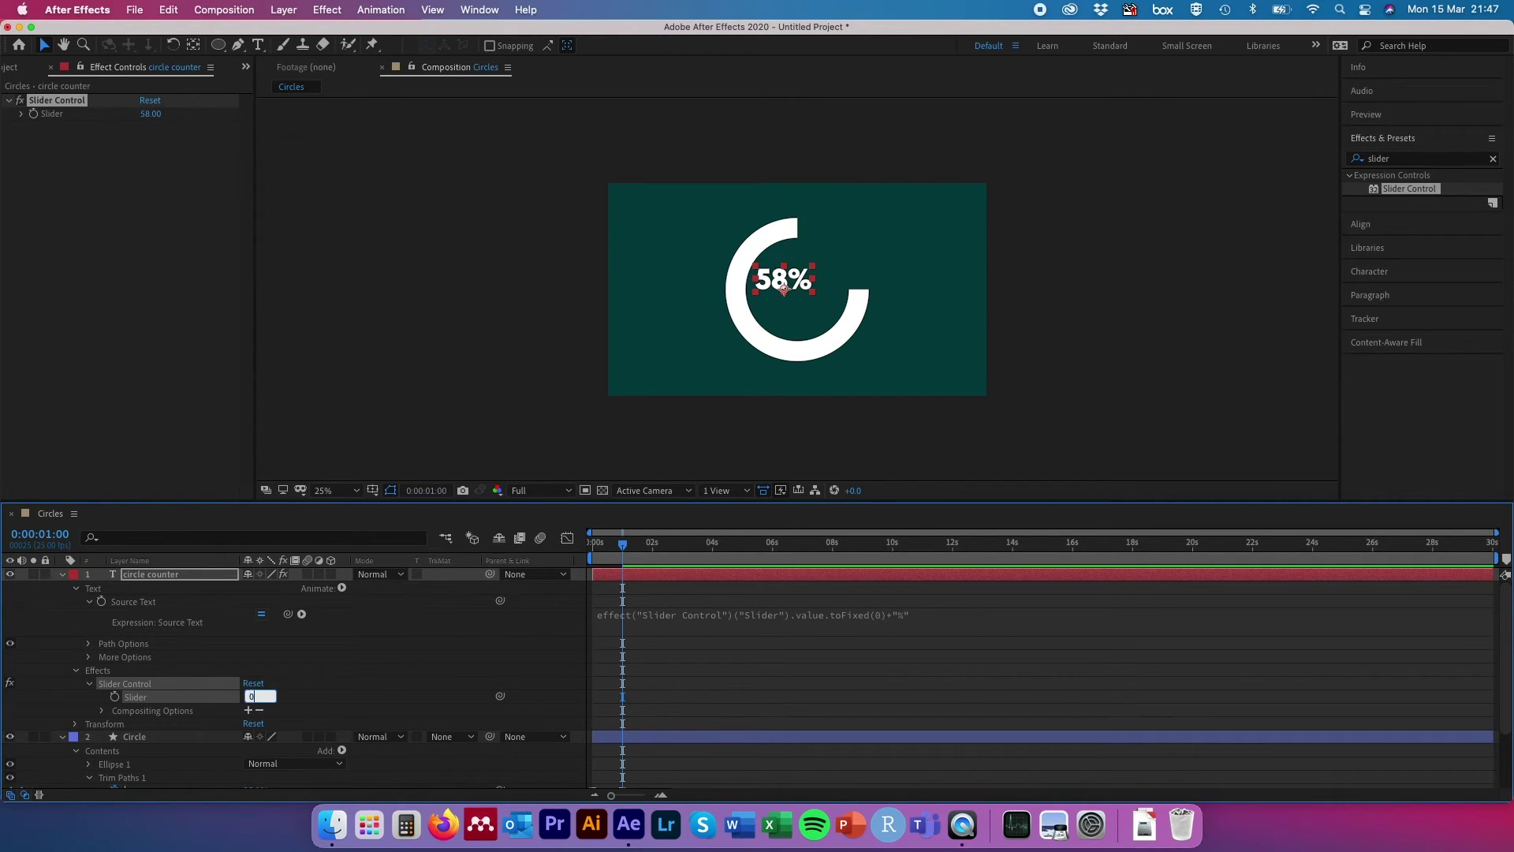
key(Return)
Centre the circle counter and Circle layers on each other horizontally and vertically, aligned to the selection.
click(194, 578)
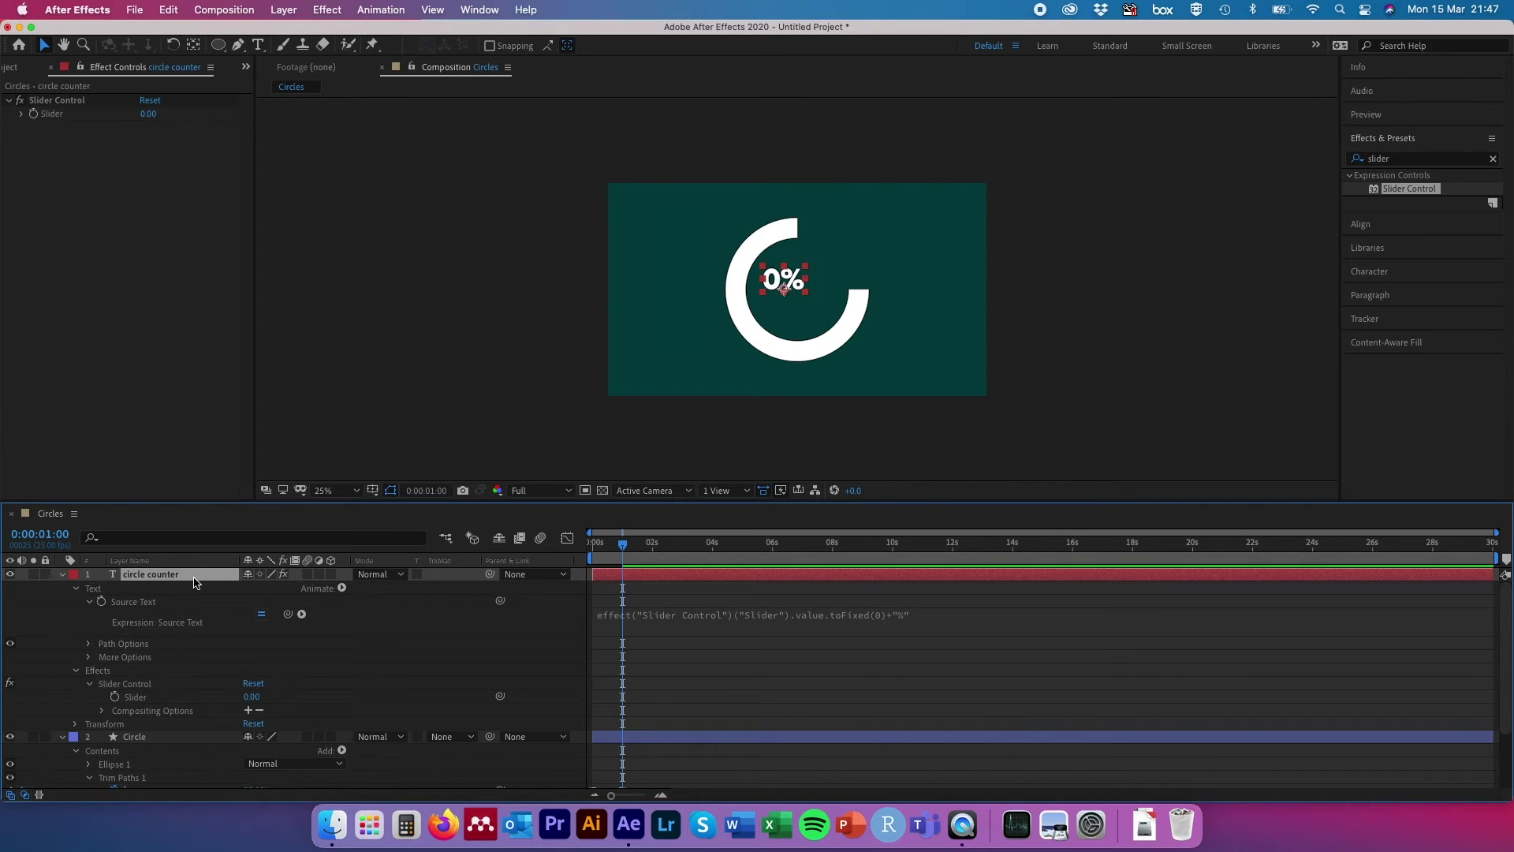
click(157, 737)
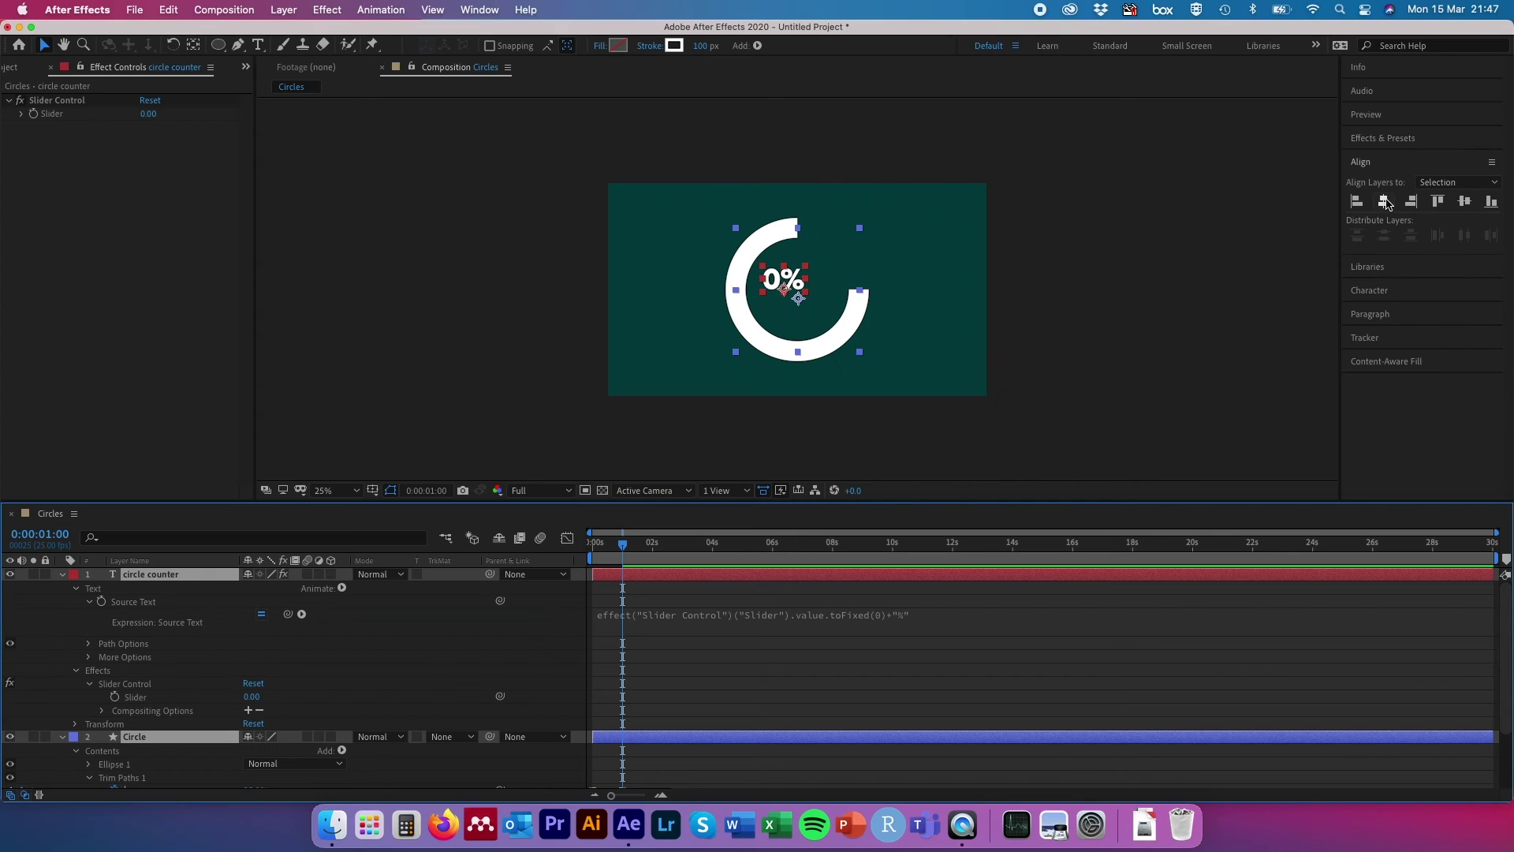
click(1466, 253)
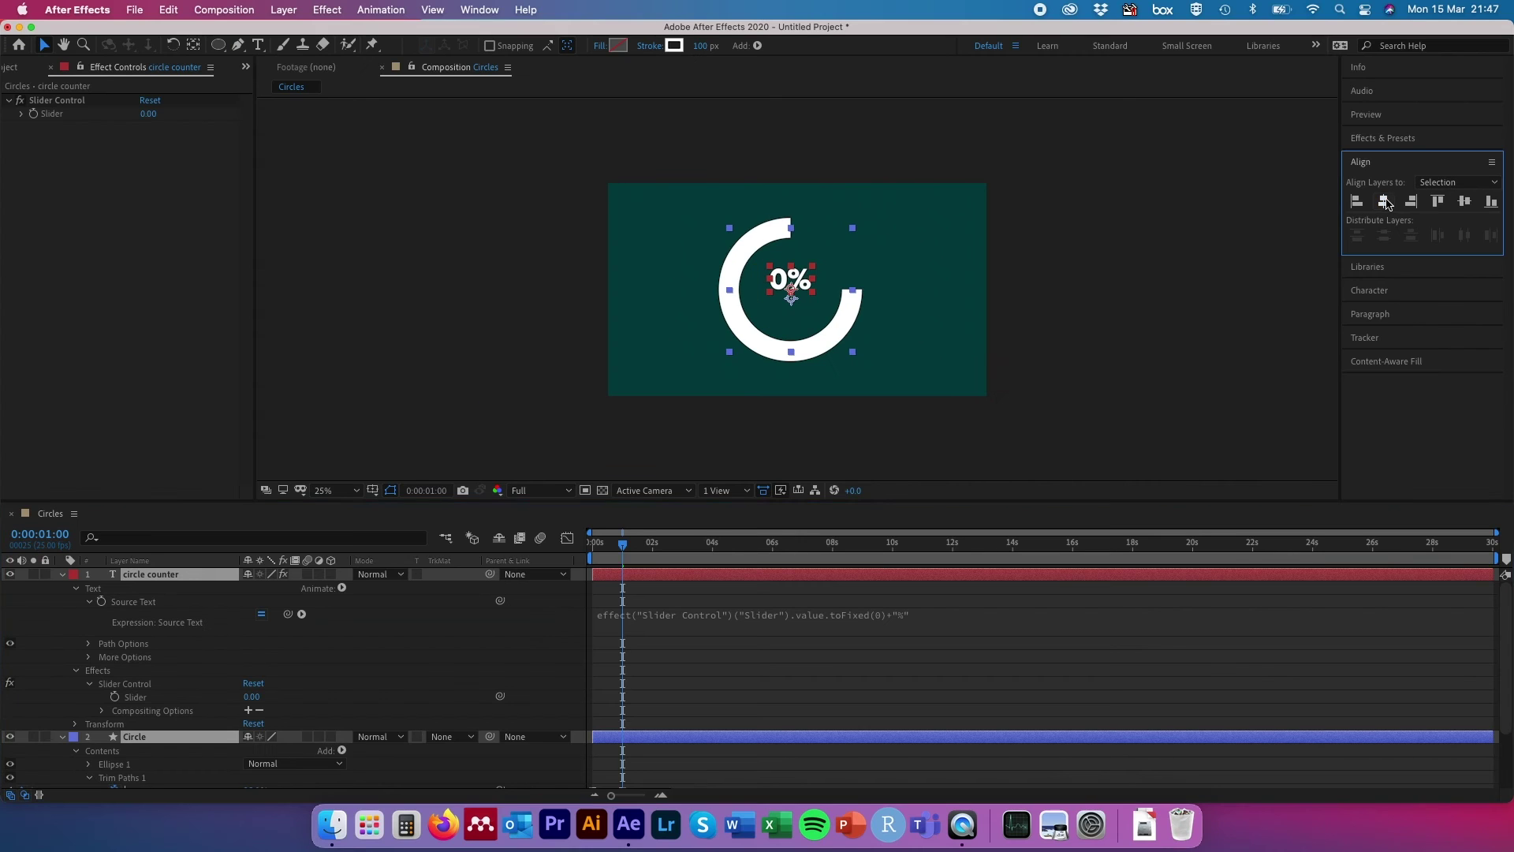
click(1465, 202)
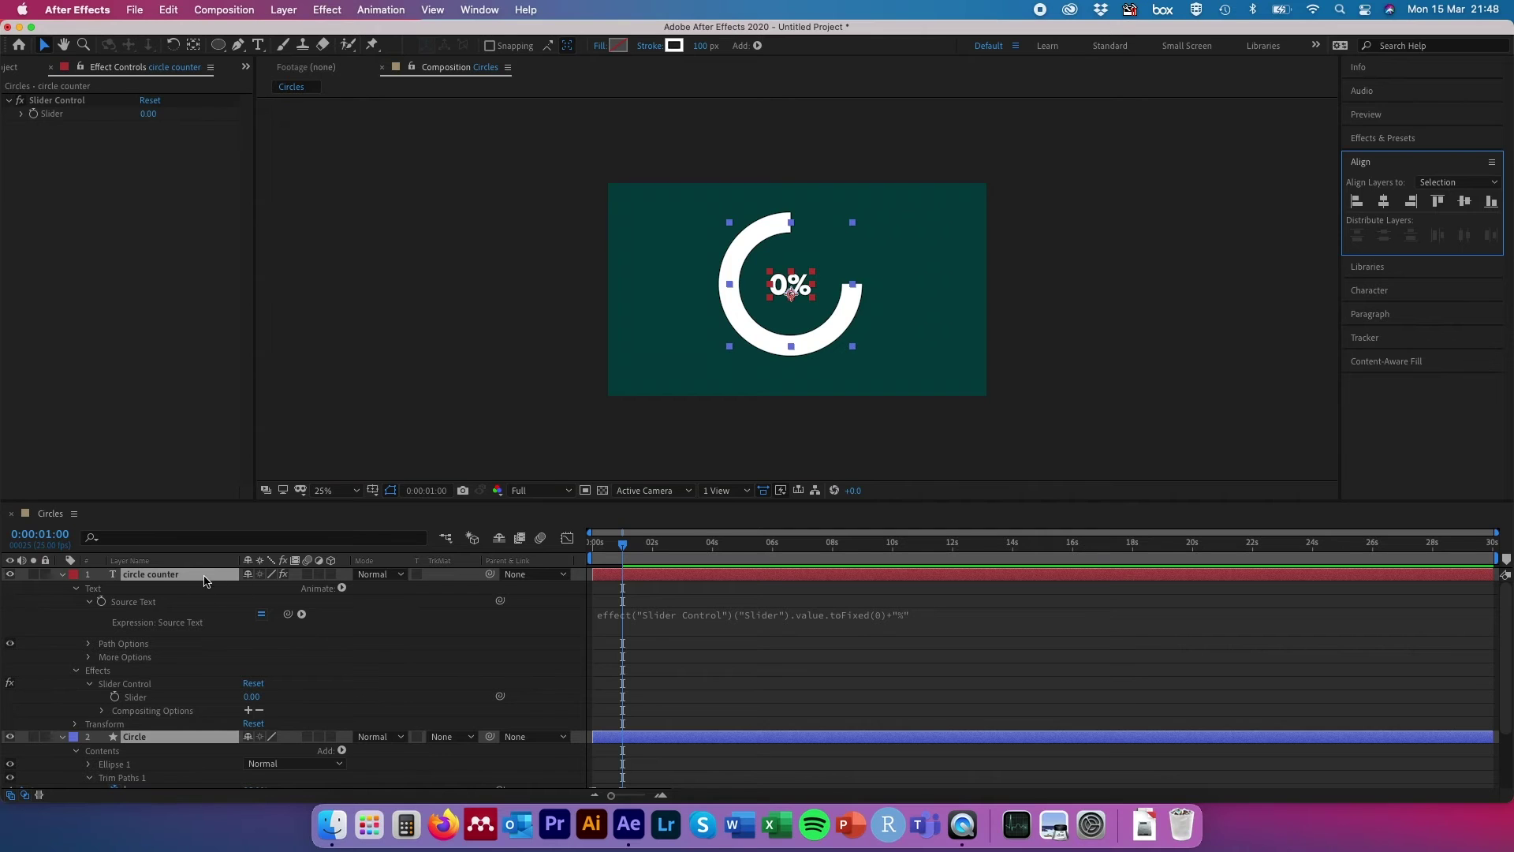
Parent the circle counter layer to the Circle layer.
click(201, 580)
click(353, 367)
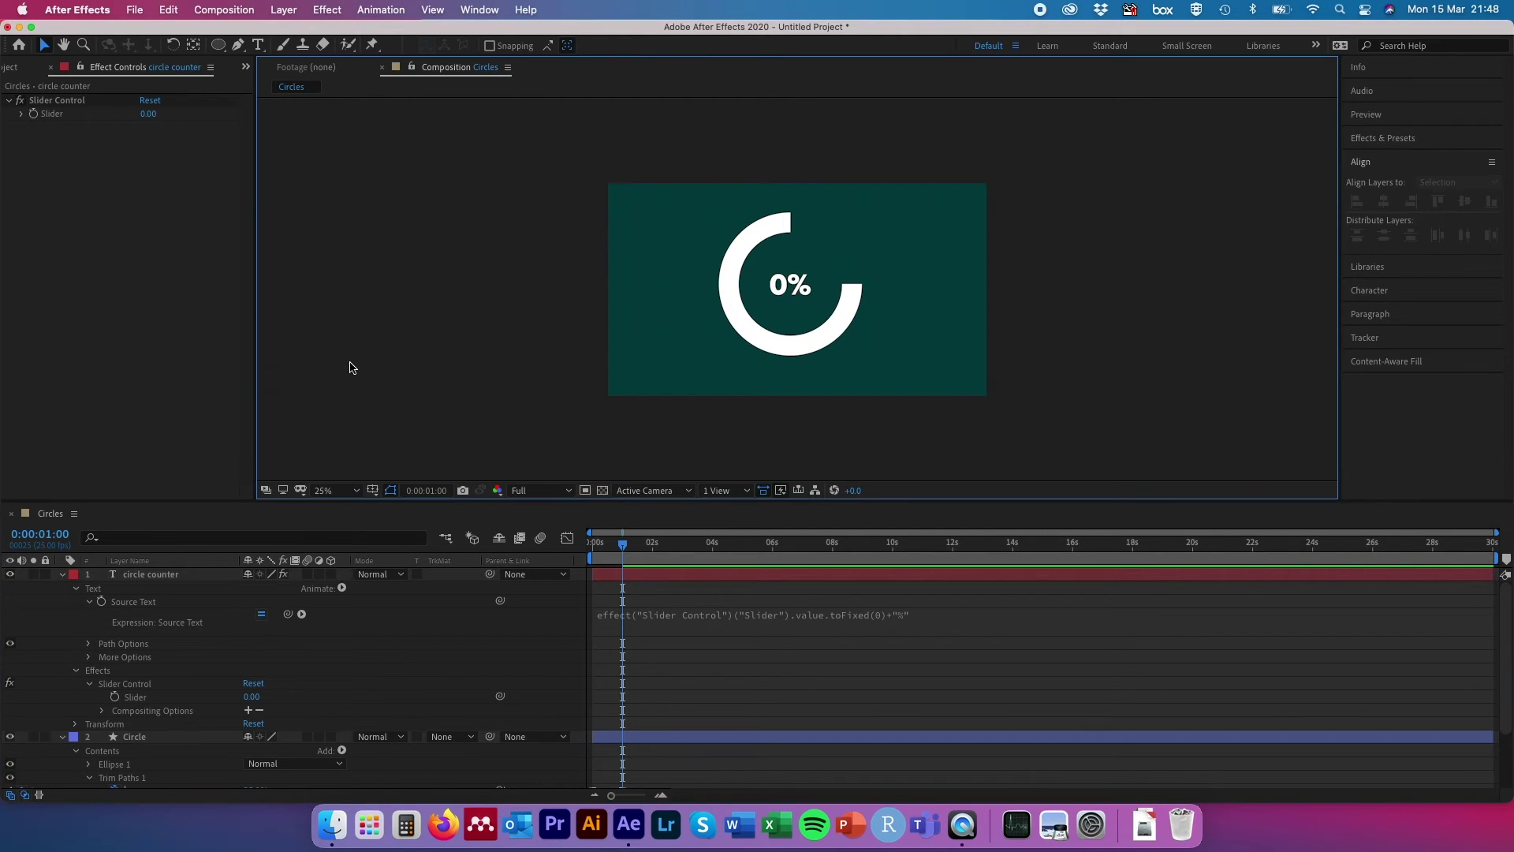
click(170, 577)
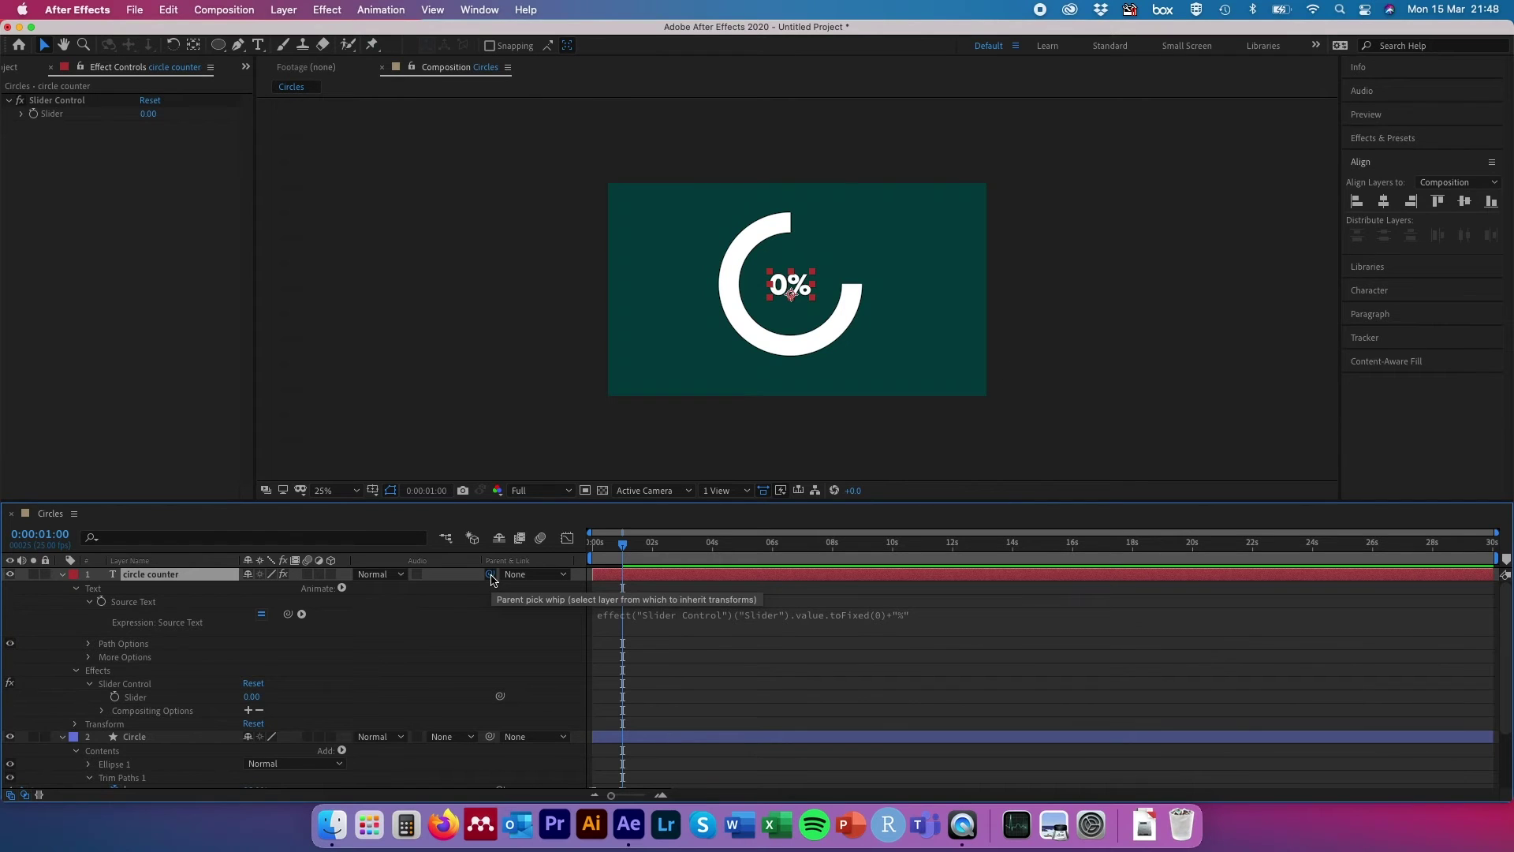
drag(492, 579, 168, 743)
Move the Circle layer with its counter to about the horizontal centre of the composition and collapse the layer's properties.
mouse_move(805, 330)
mouse_down()
mouse_move(695, 275)
mouse_move(911, 327)
mouse_move(781, 334)
mouse_move(892, 341)
mouse_move(823, 352)
mouse_up()
click(156, 741)
click(62, 737)
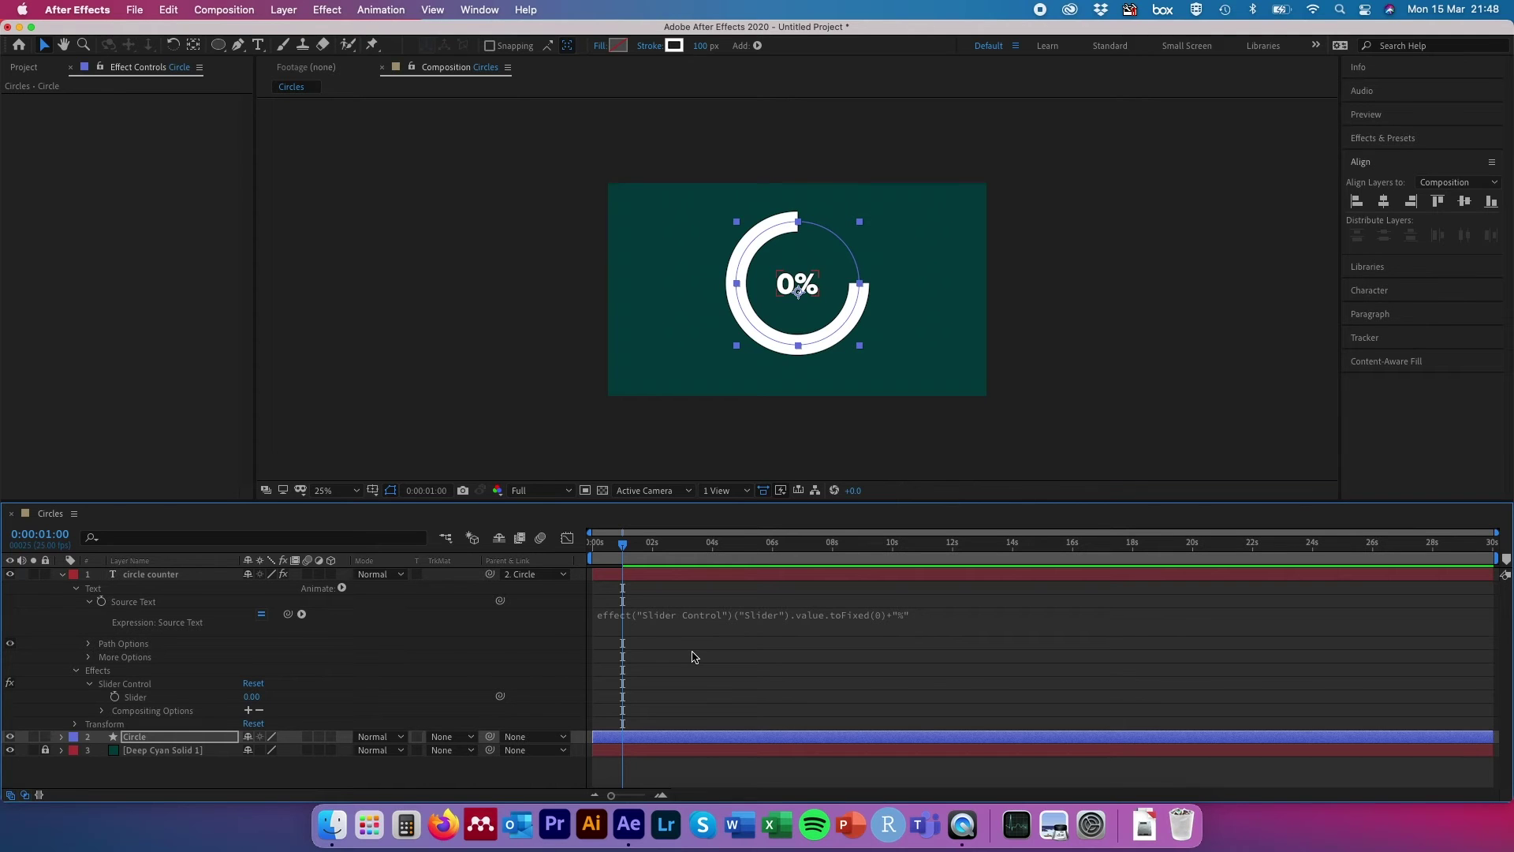
Add a Slider keyframe with value 0 at the start of the timeline on the circle counter layer.
drag(623, 544, 541, 546)
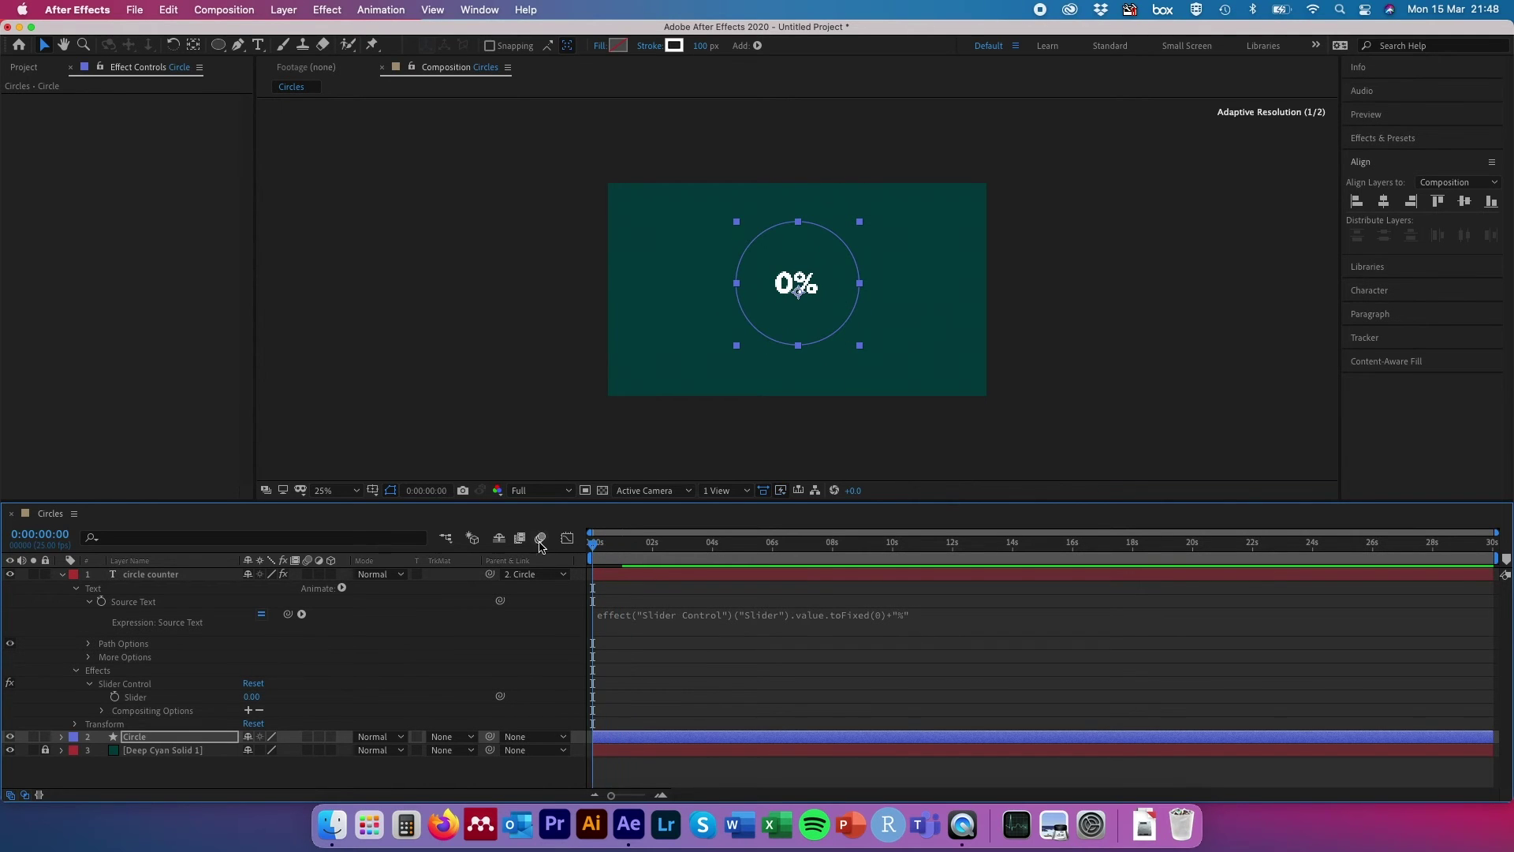
click(140, 702)
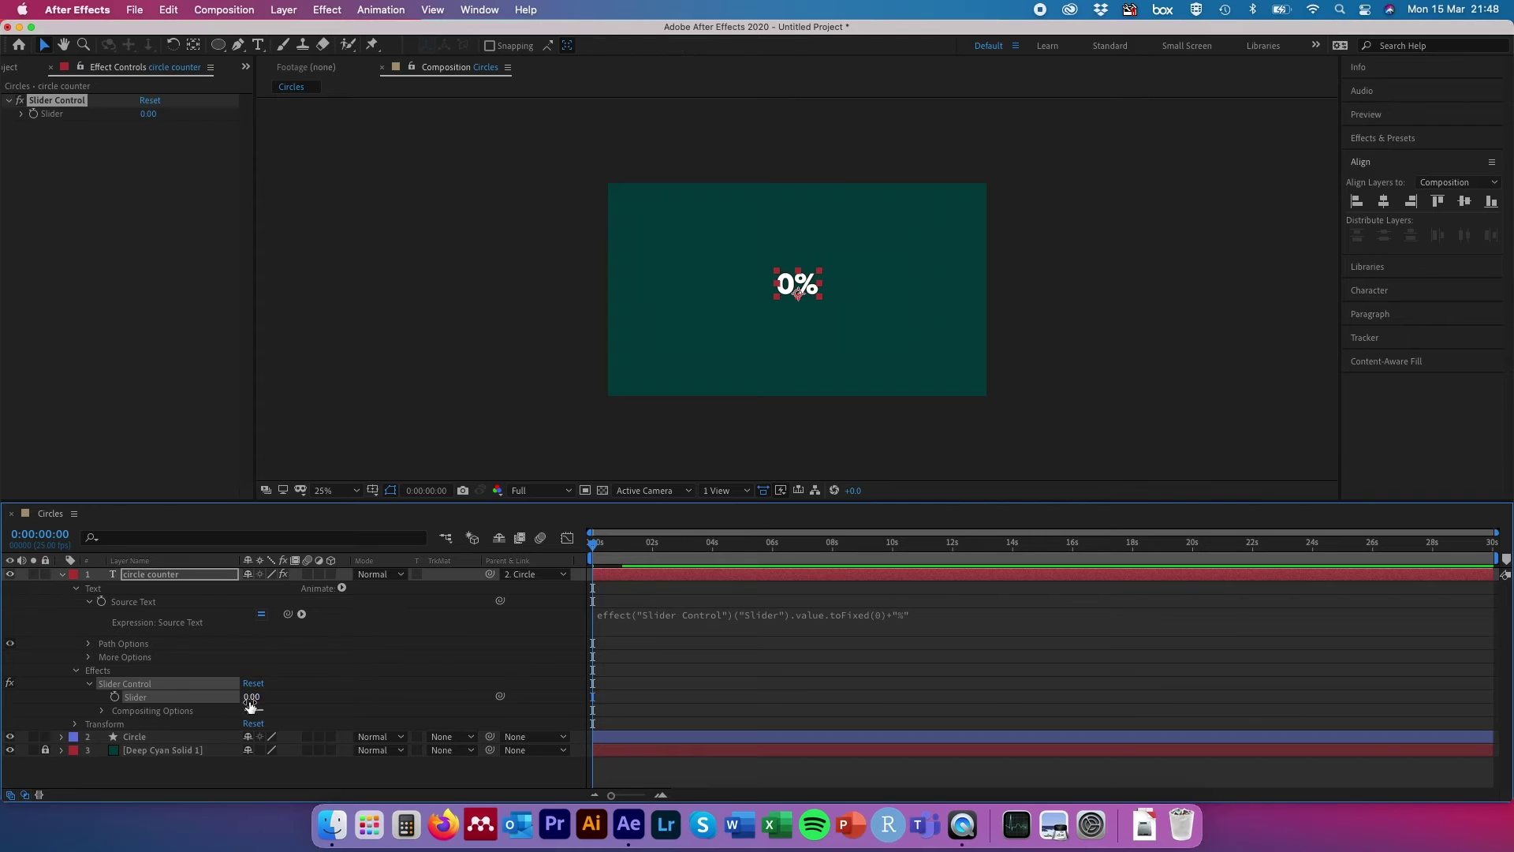
click(115, 697)
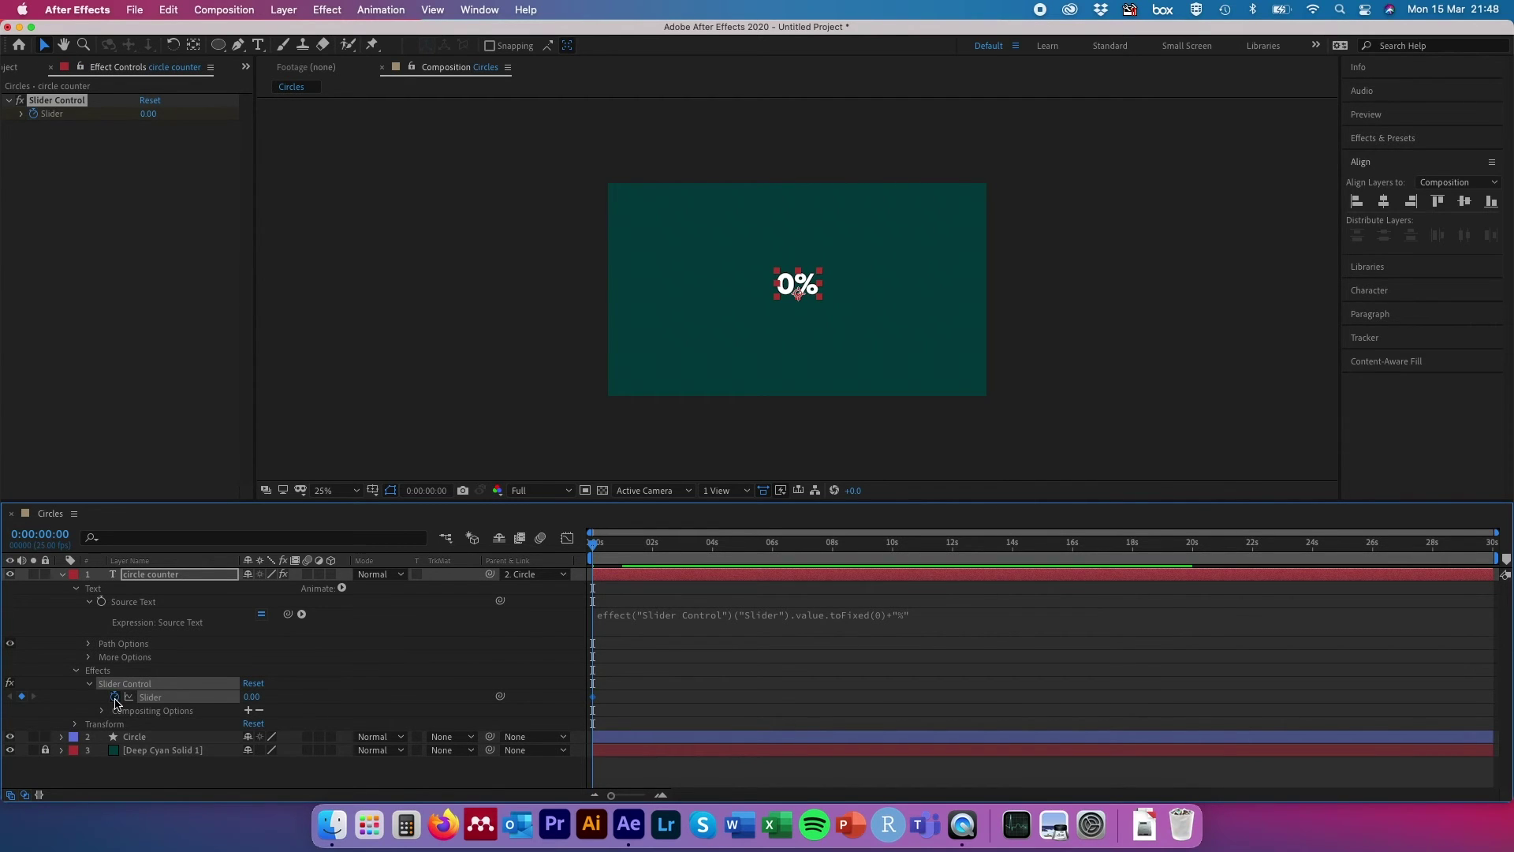
Move the current time forward 25 frames to 0:00:01:00 and set the Slider to 75 there.
click(44, 535)
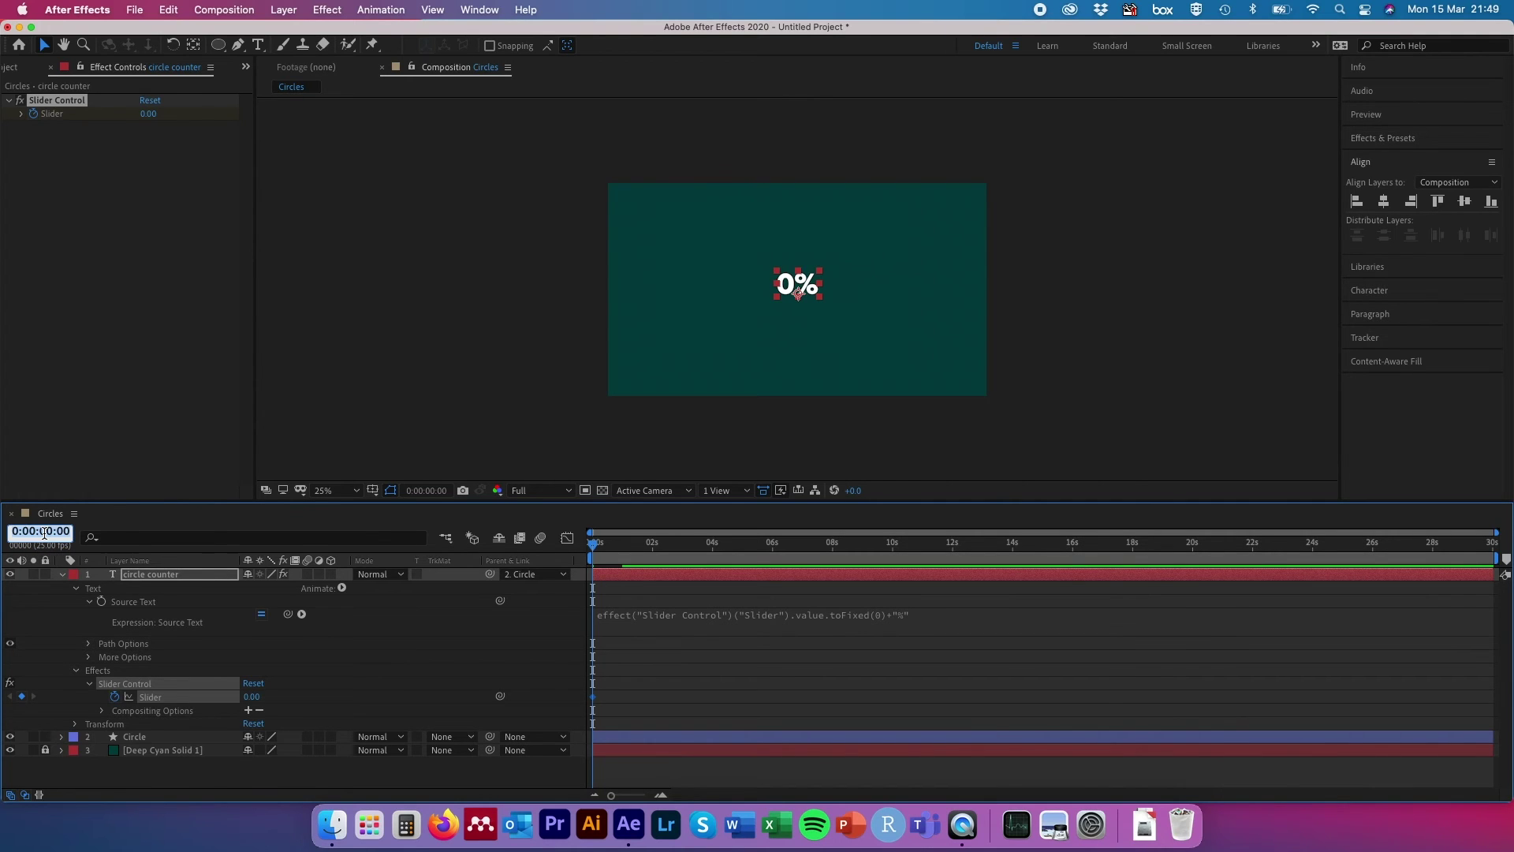
text(+25)
key(Return)
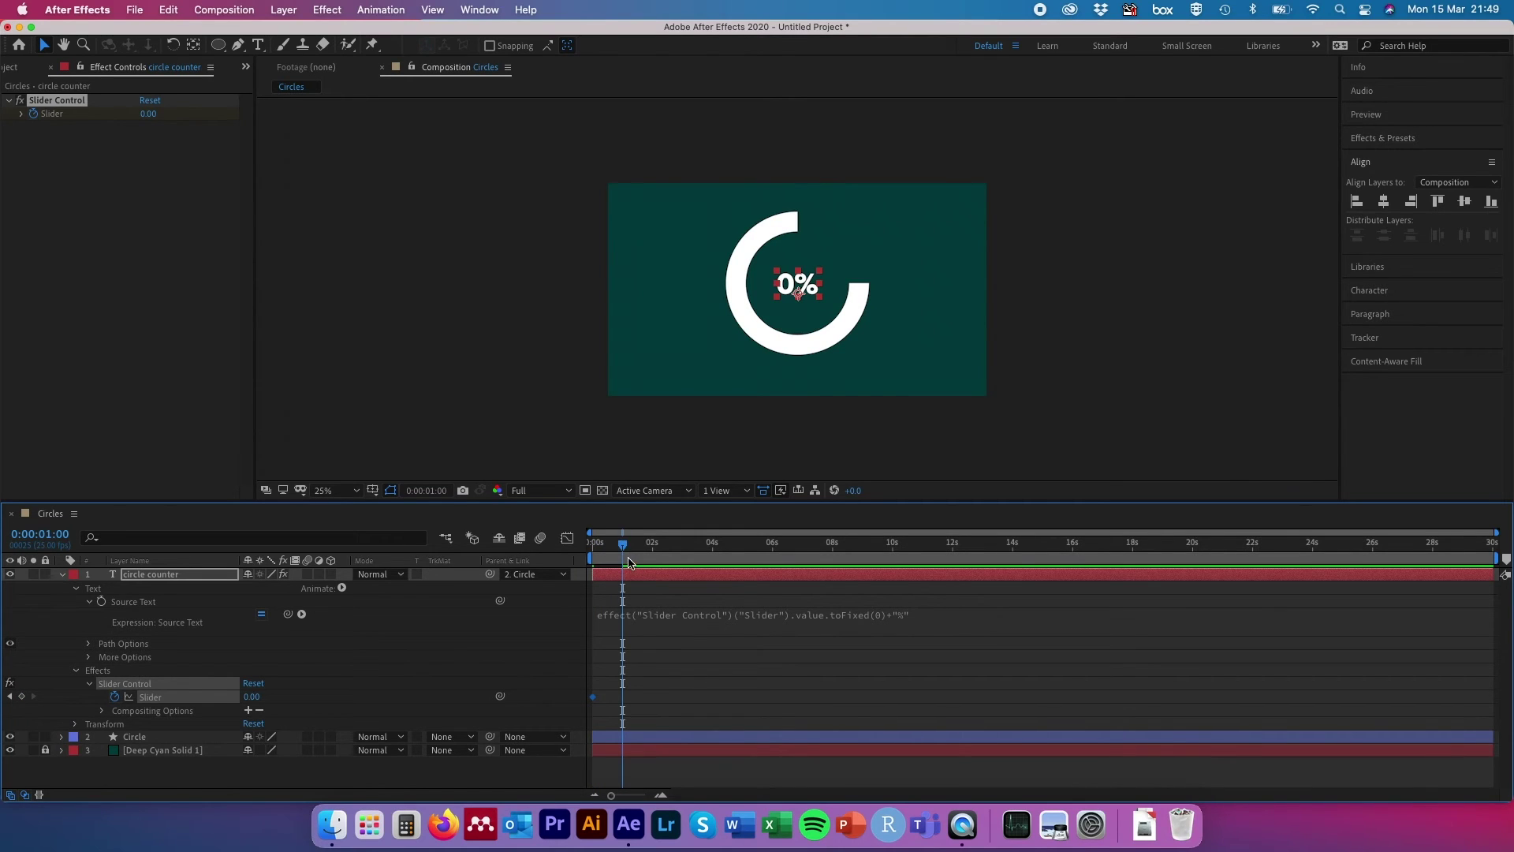
click(251, 697)
text(75)
key(Return)
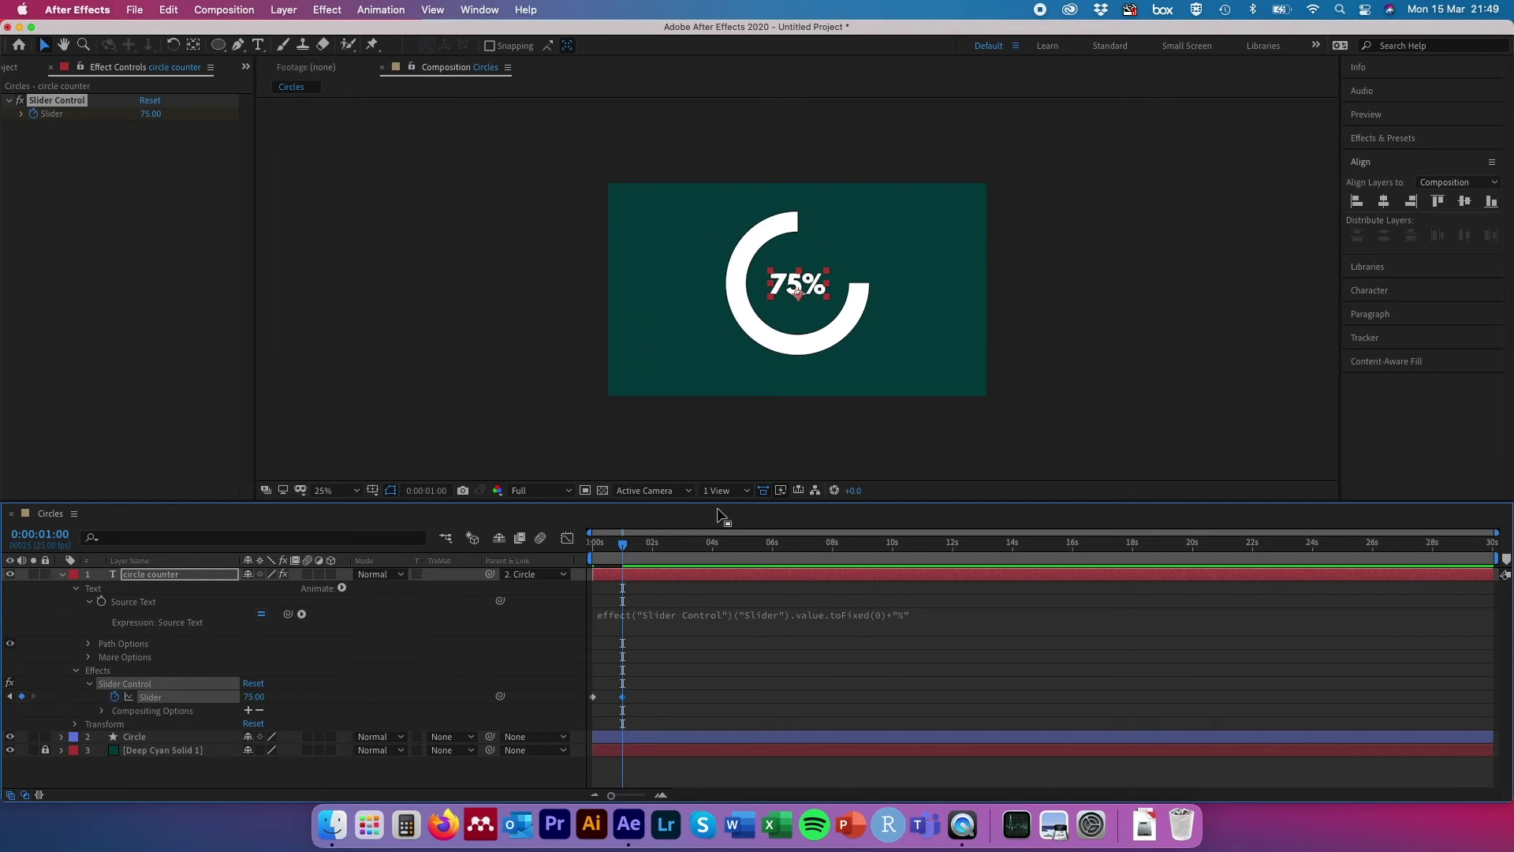
Apply Easy Ease to both Slider keyframes.
drag(639, 714, 586, 686)
right_click(623, 701)
mouse_move(710, 786)
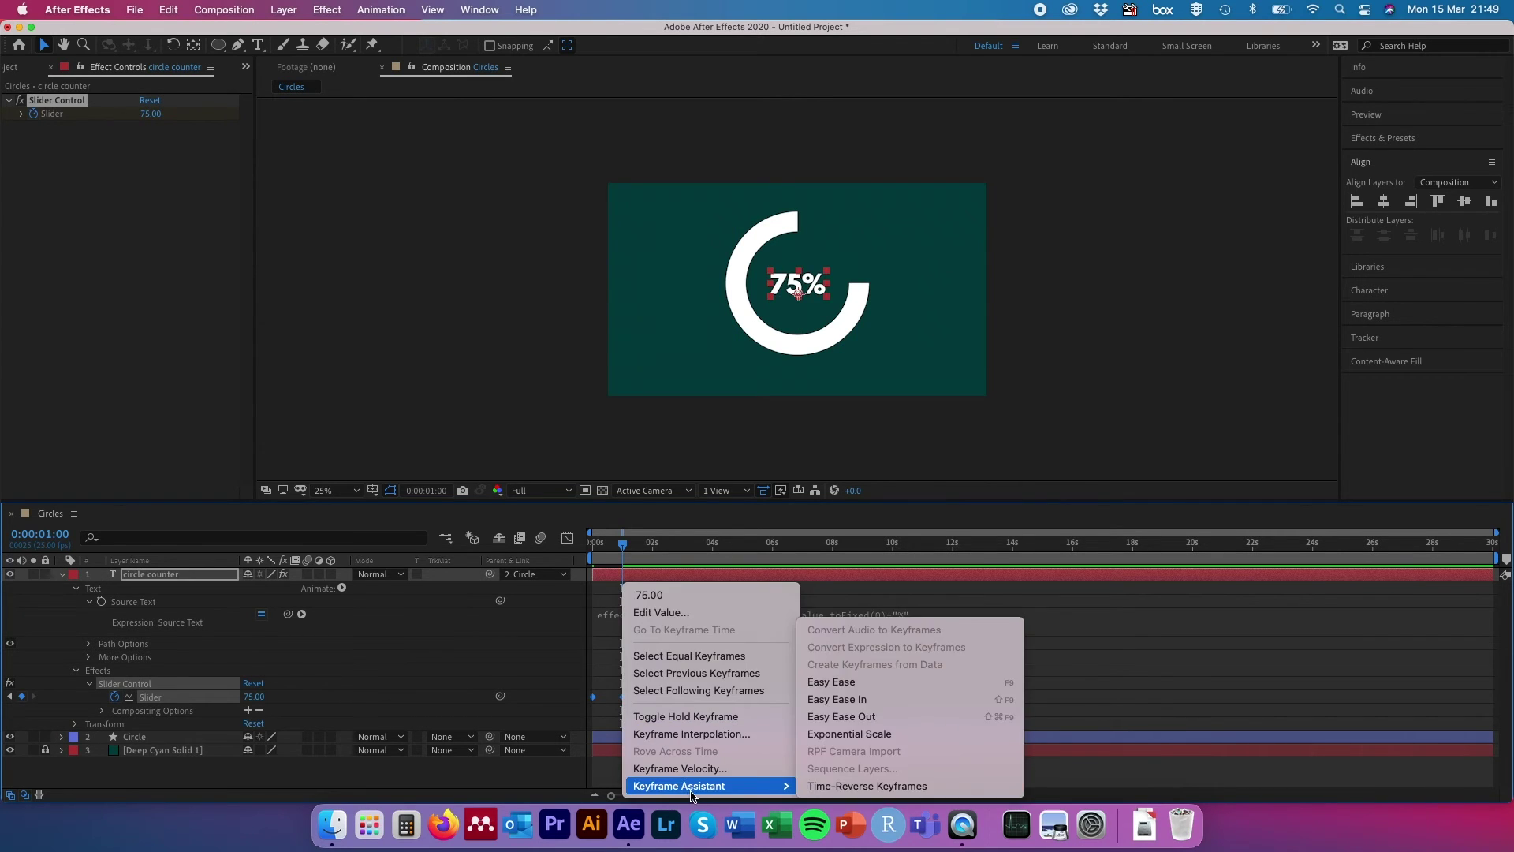
click(887, 686)
Preview the ring and counter animation from the start of the composition.
drag(625, 546, 570, 544)
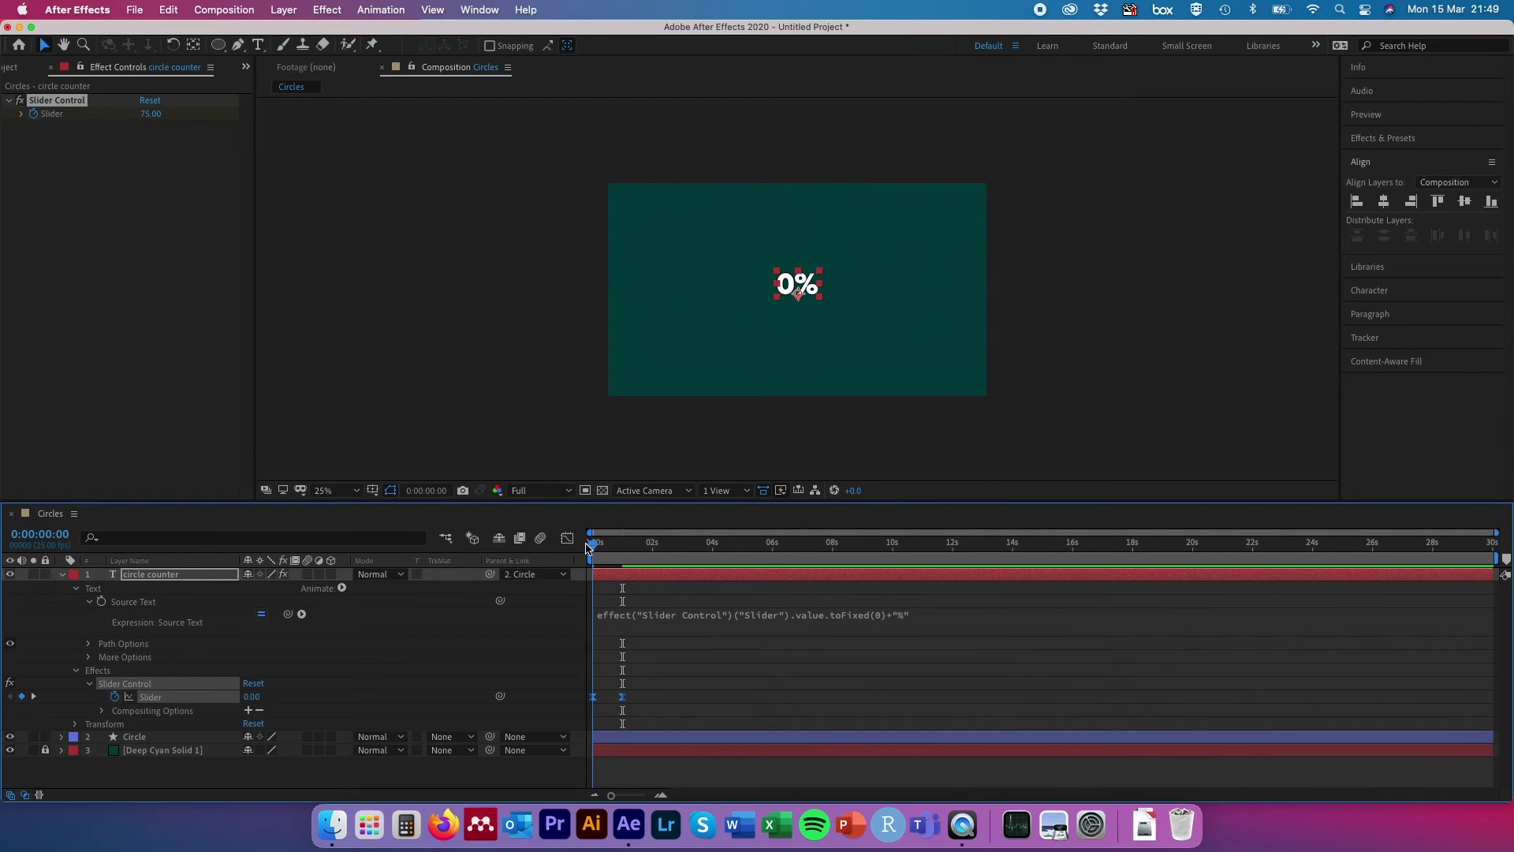
click(405, 331)
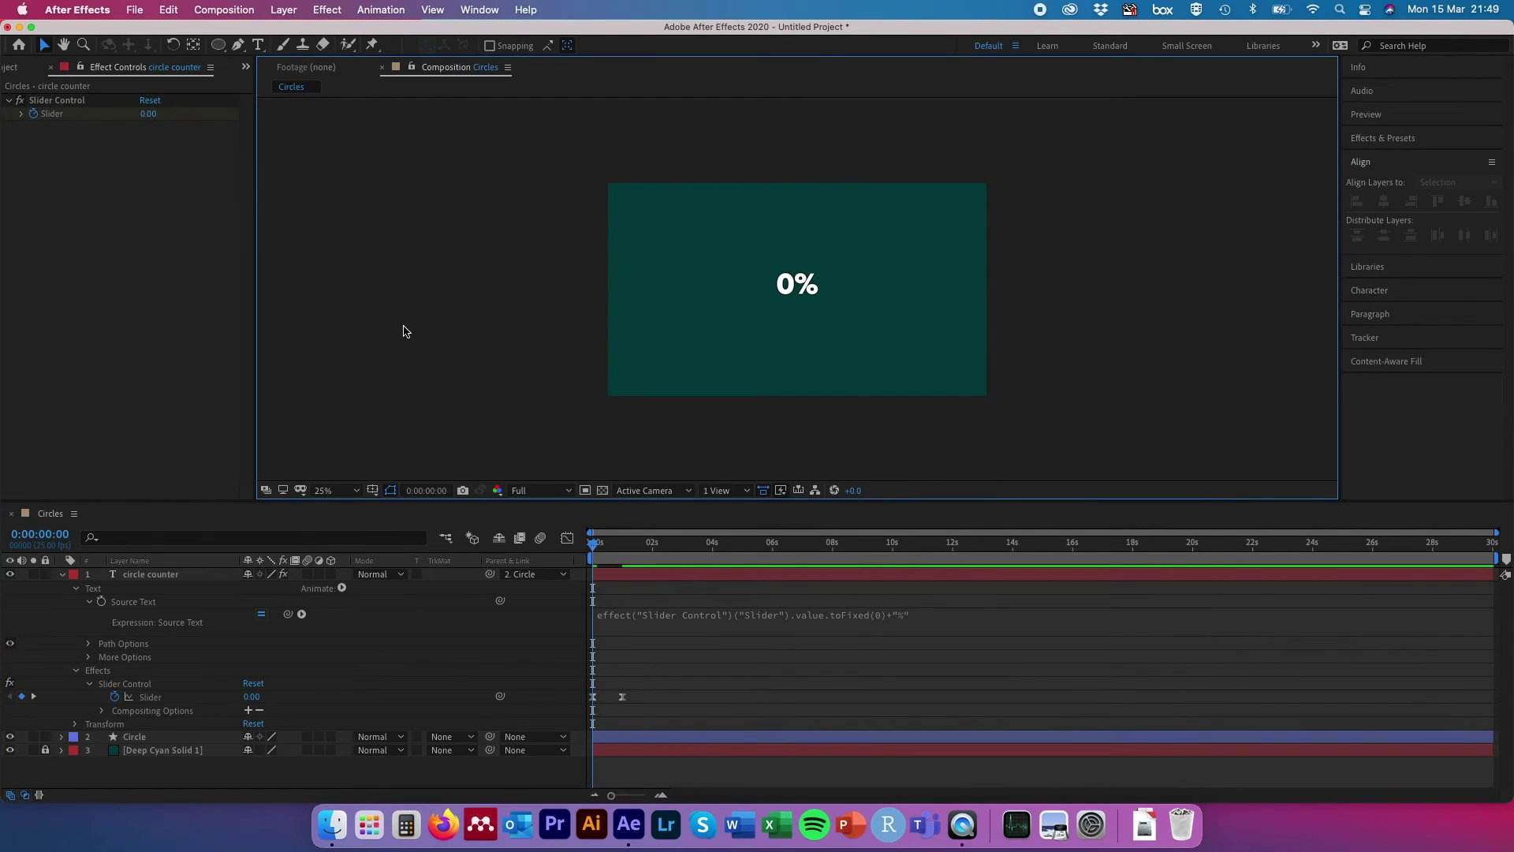
key(space)
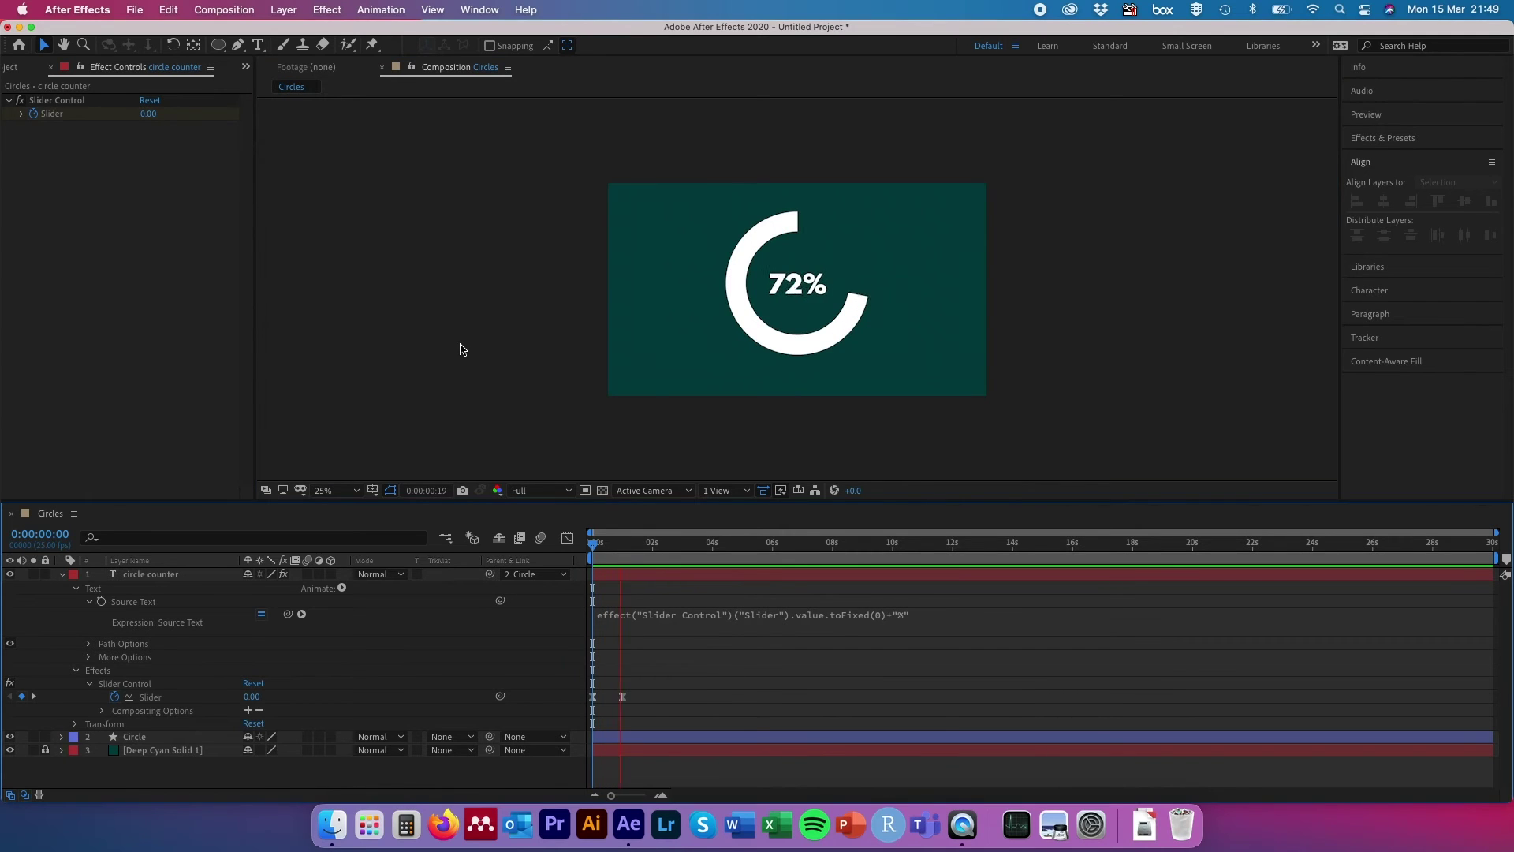
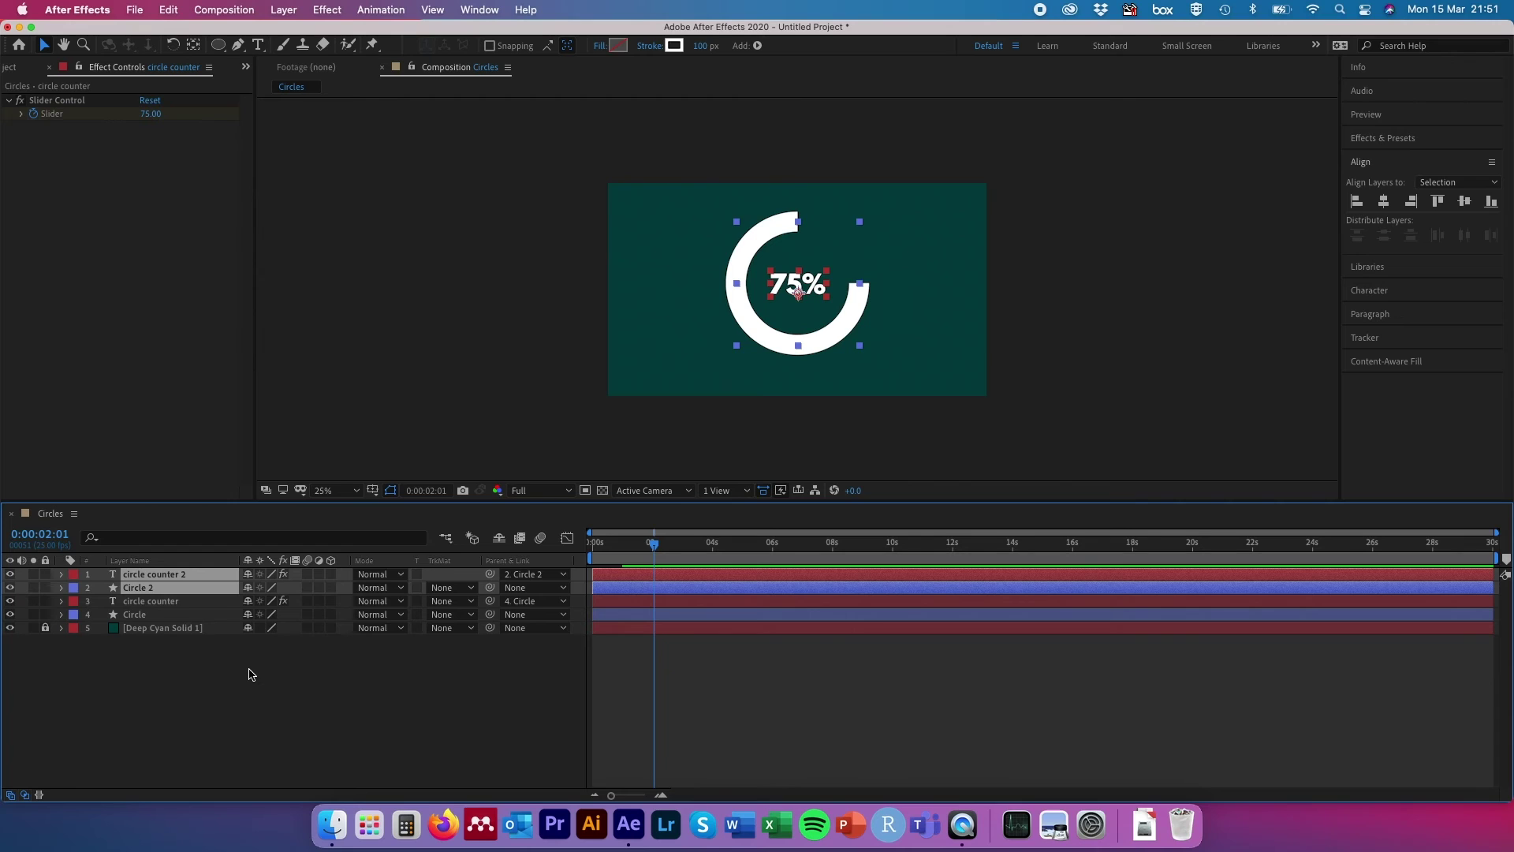
Show the Position of Circle 2 and shift it away from the original circle to about 309.6, 687.9.
click(203, 591)
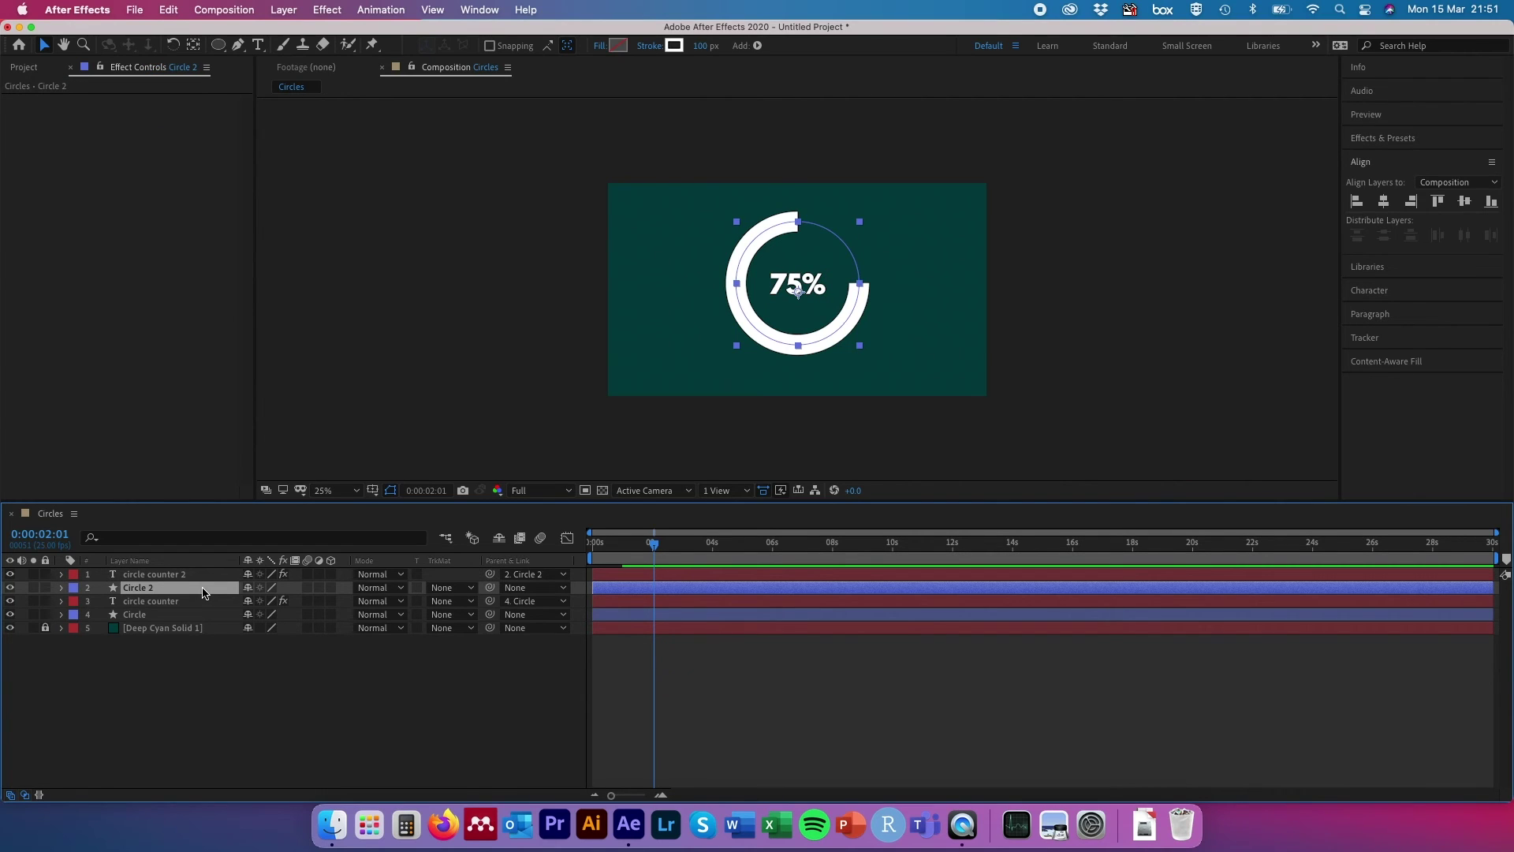
key(p)
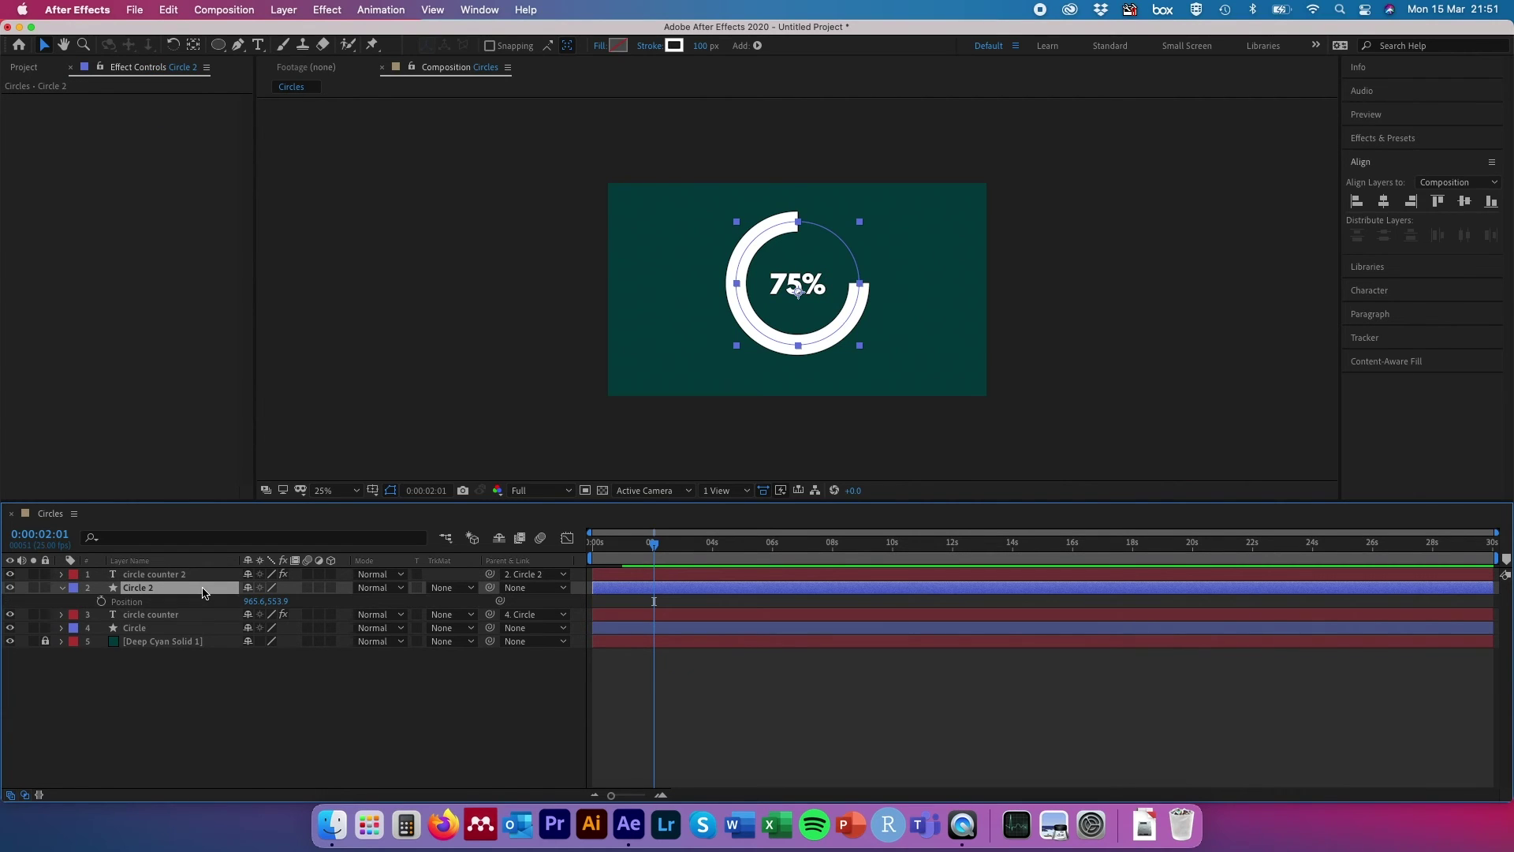
drag(260, 602, 94, 606)
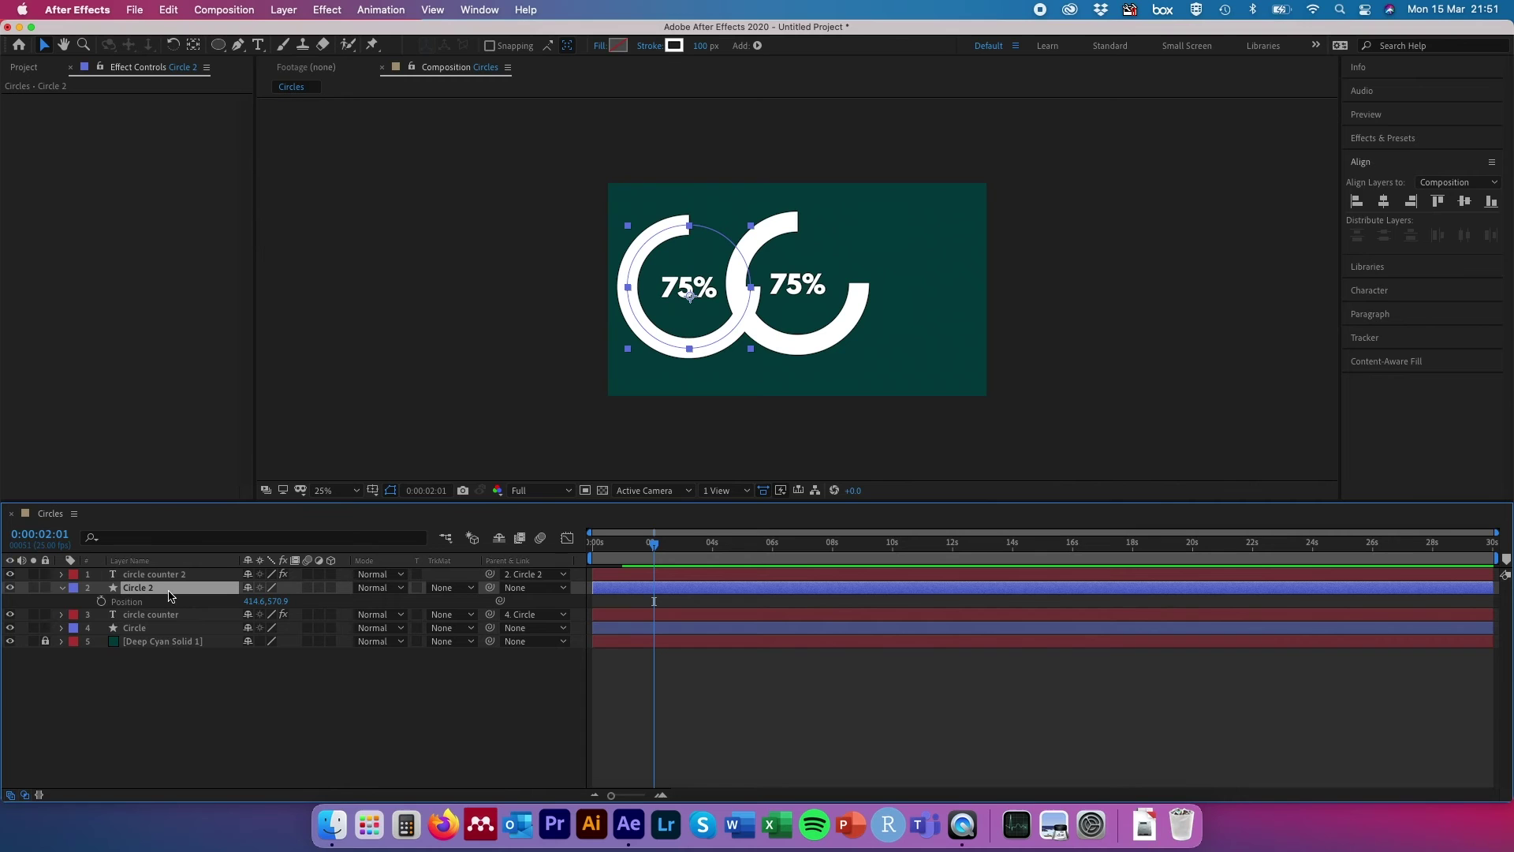
drag(250, 602, 351, 616)
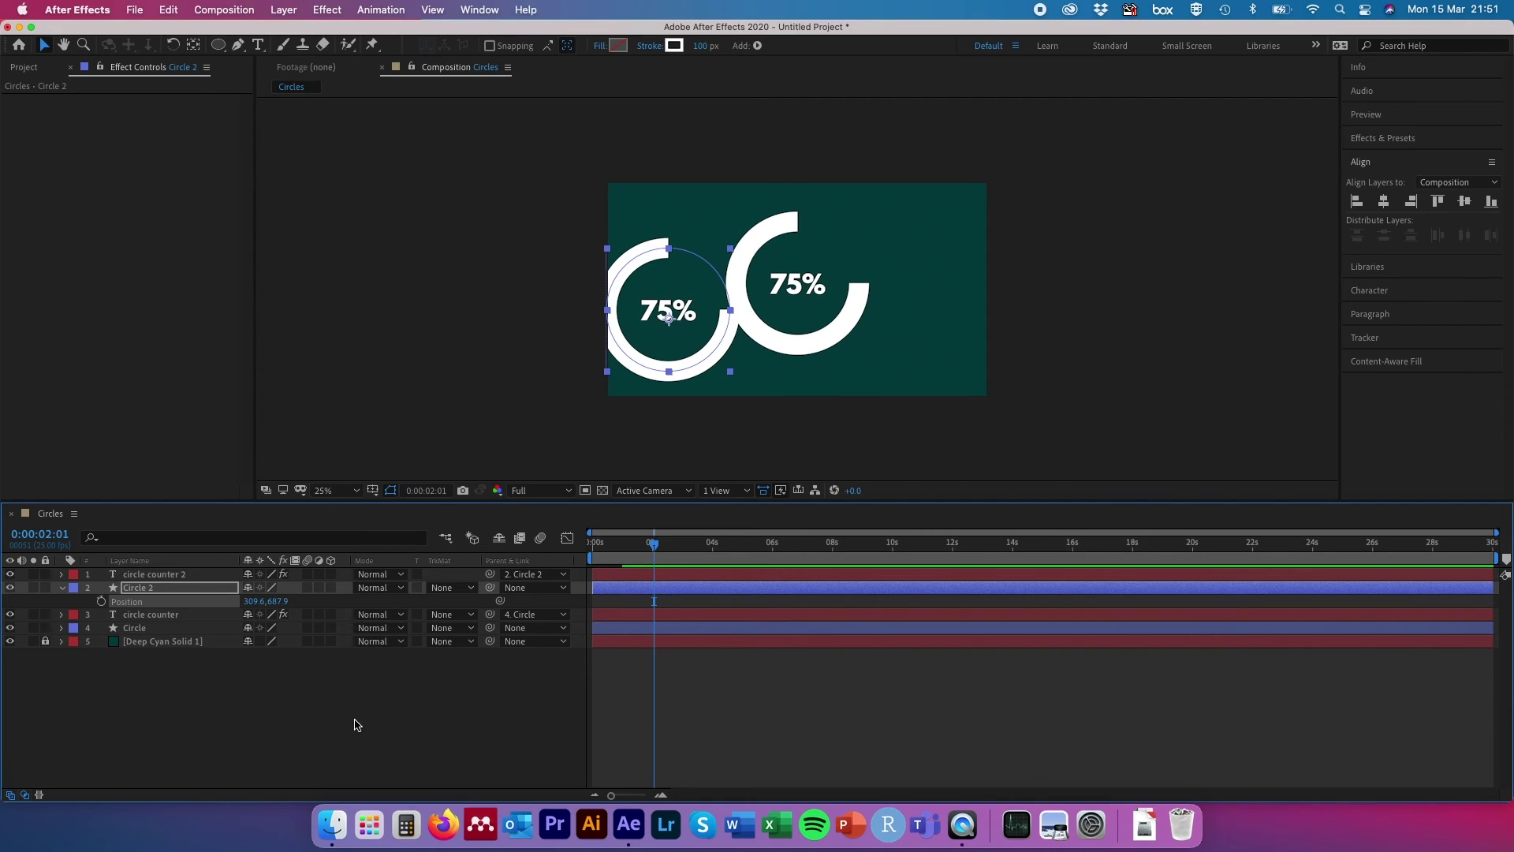
Scale both Circle layers and both circle counter layers down to 72%.
click(197, 576)
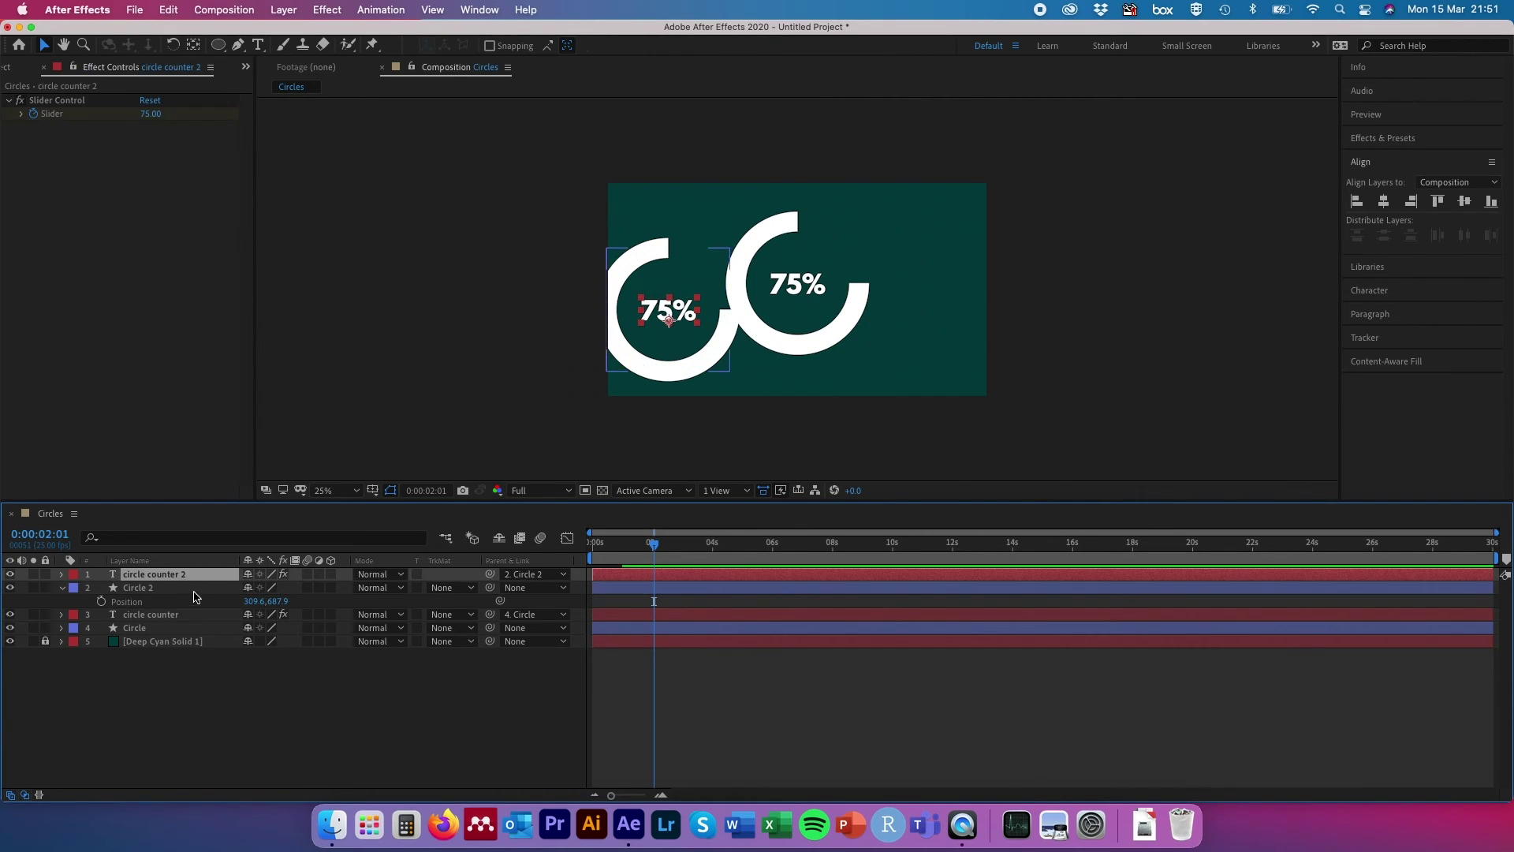
shift+click(167, 629)
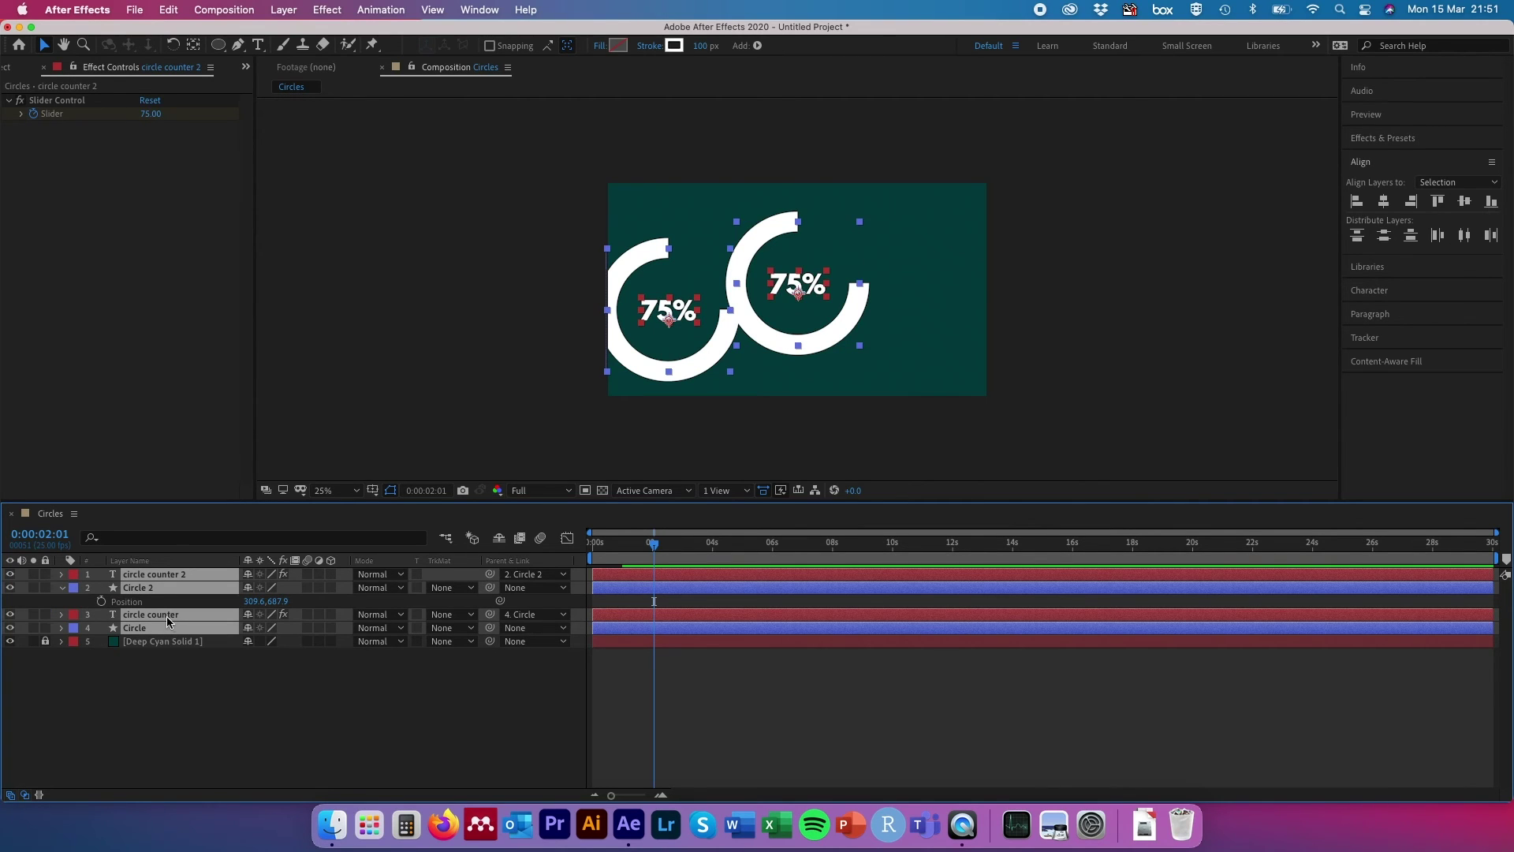
key(s)
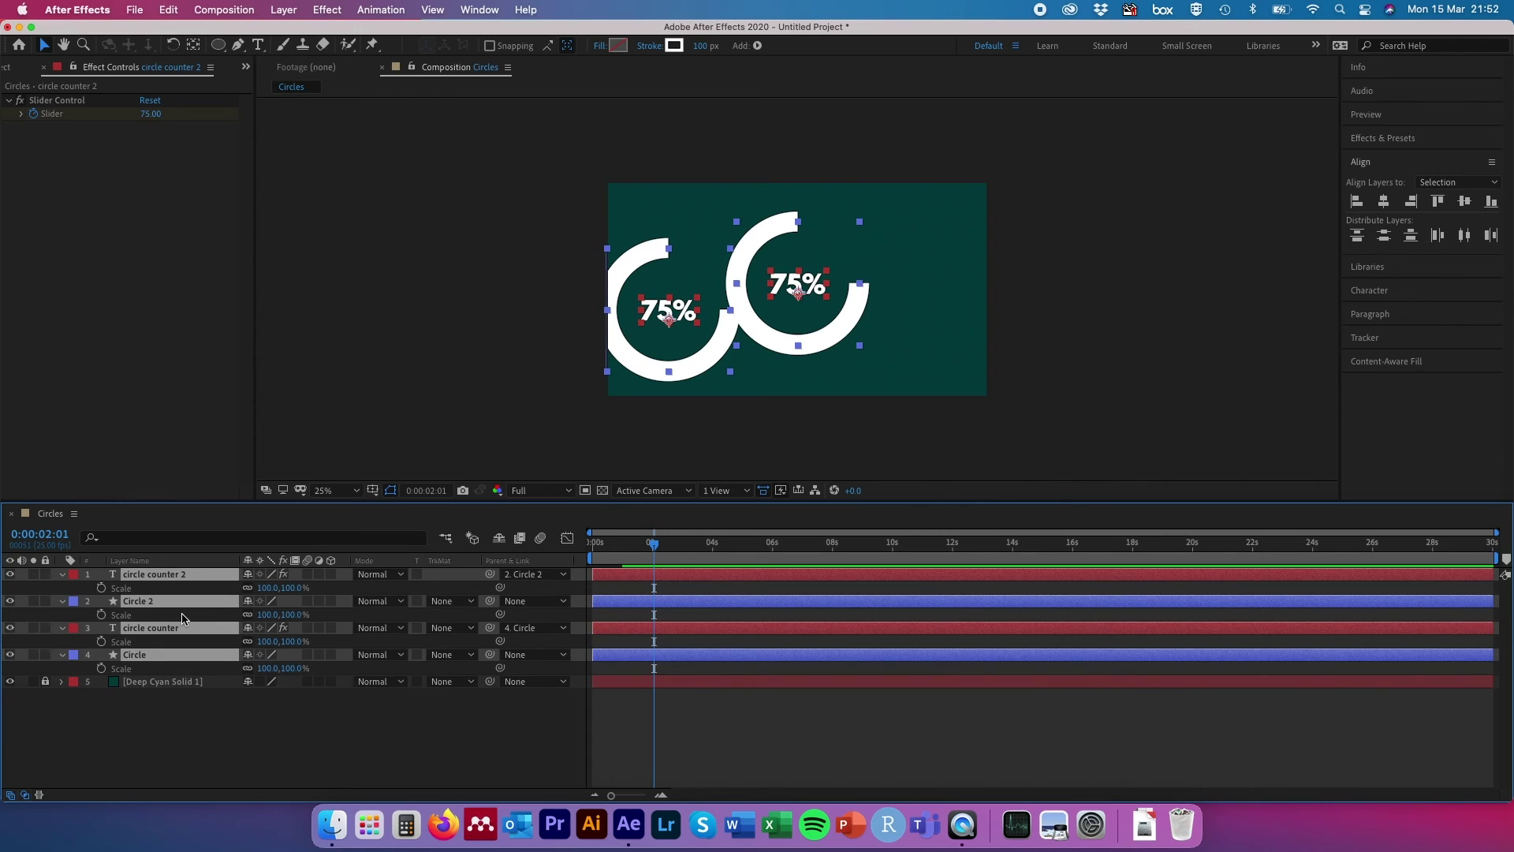
drag(272, 587, 249, 590)
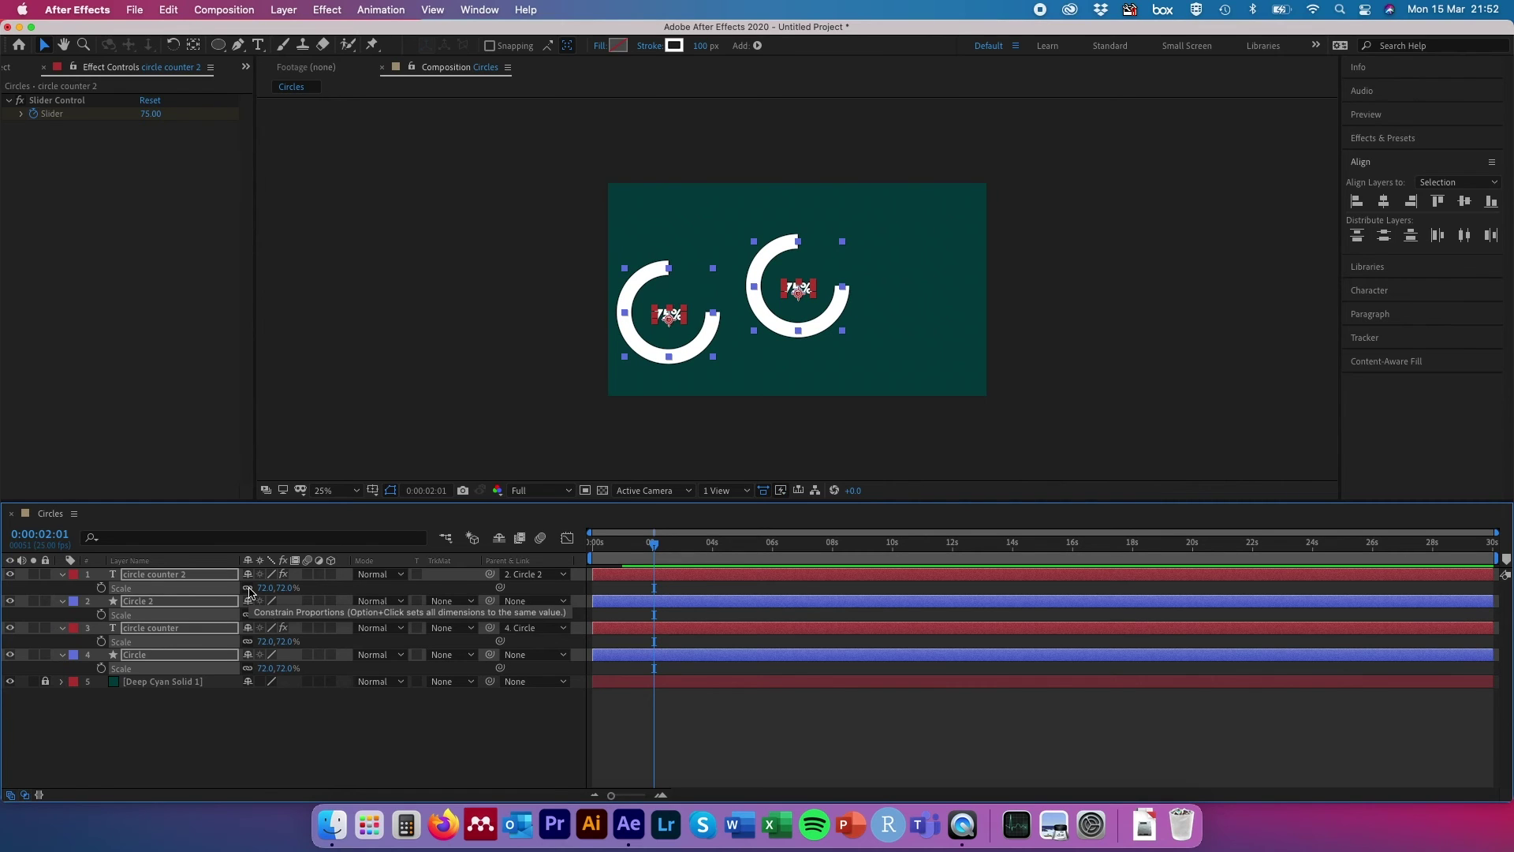
click(379, 404)
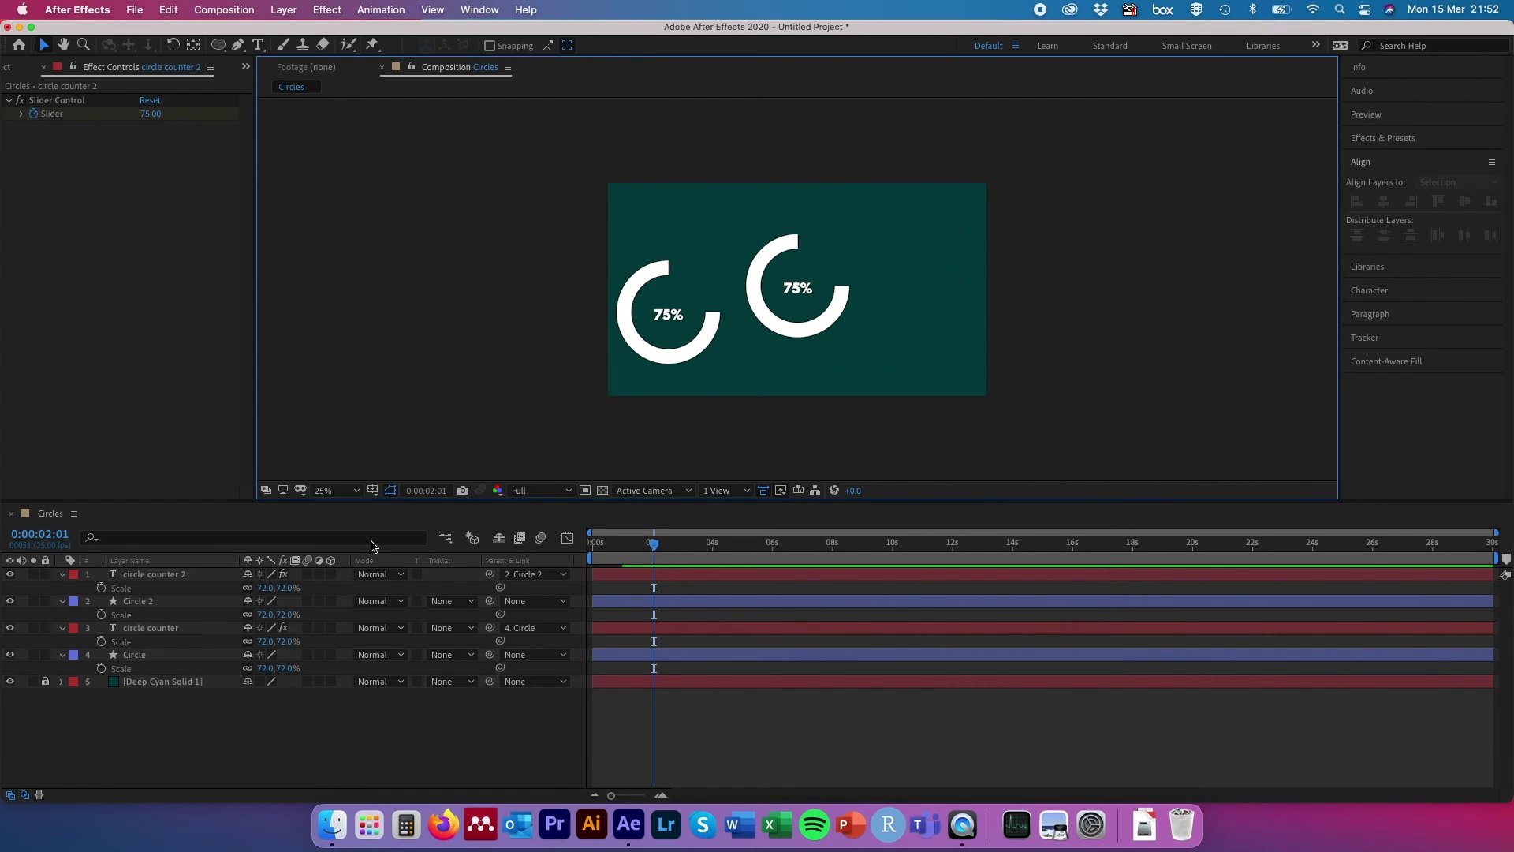
Align the Circle and Circle 2 layers vertically with each other, and move the pair to the middle of the composition.
click(166, 602)
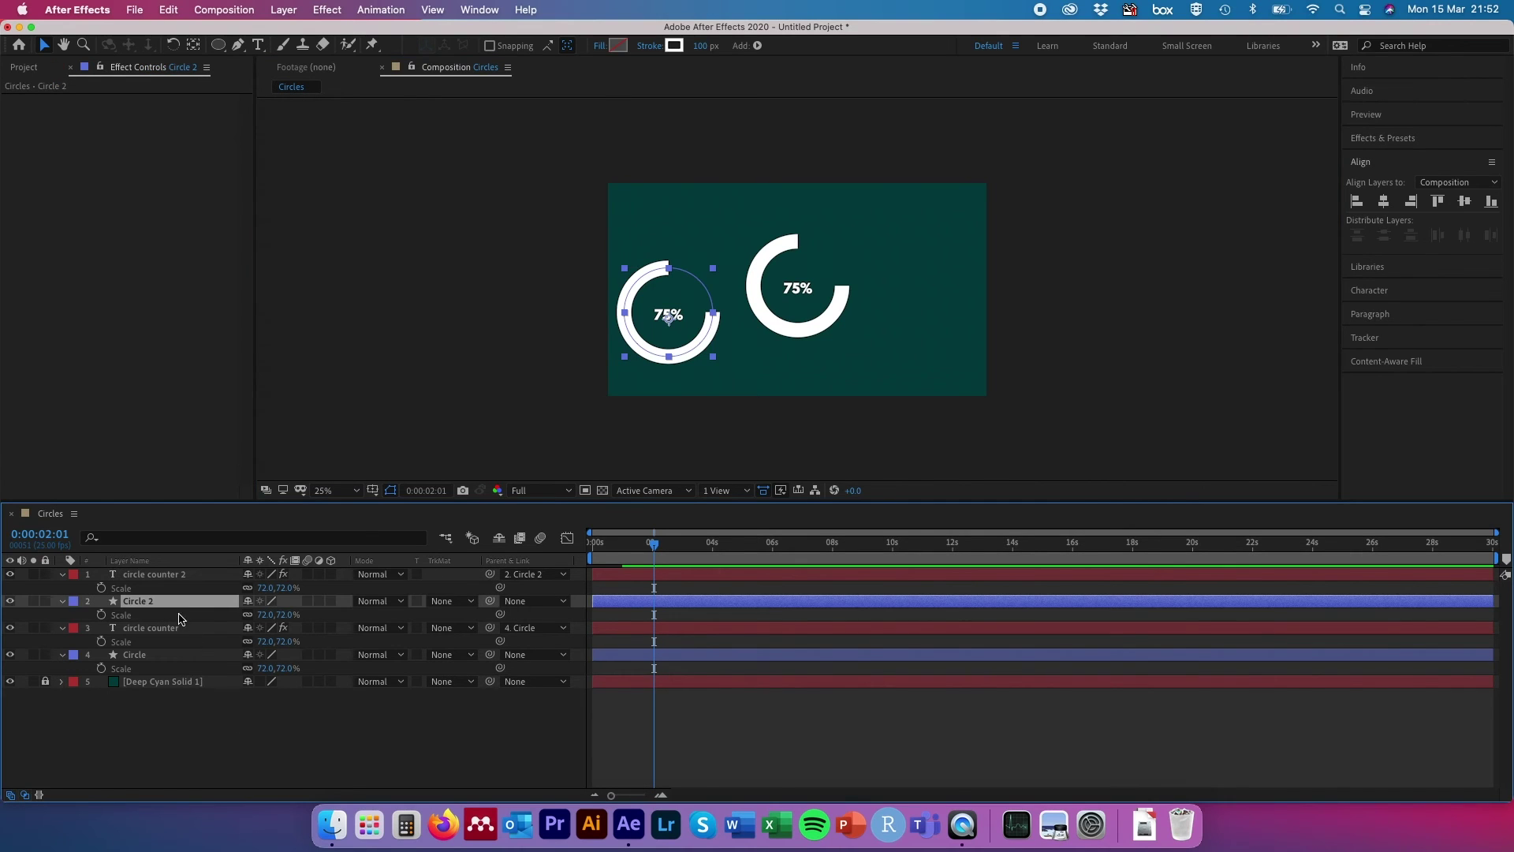
super+click(184, 659)
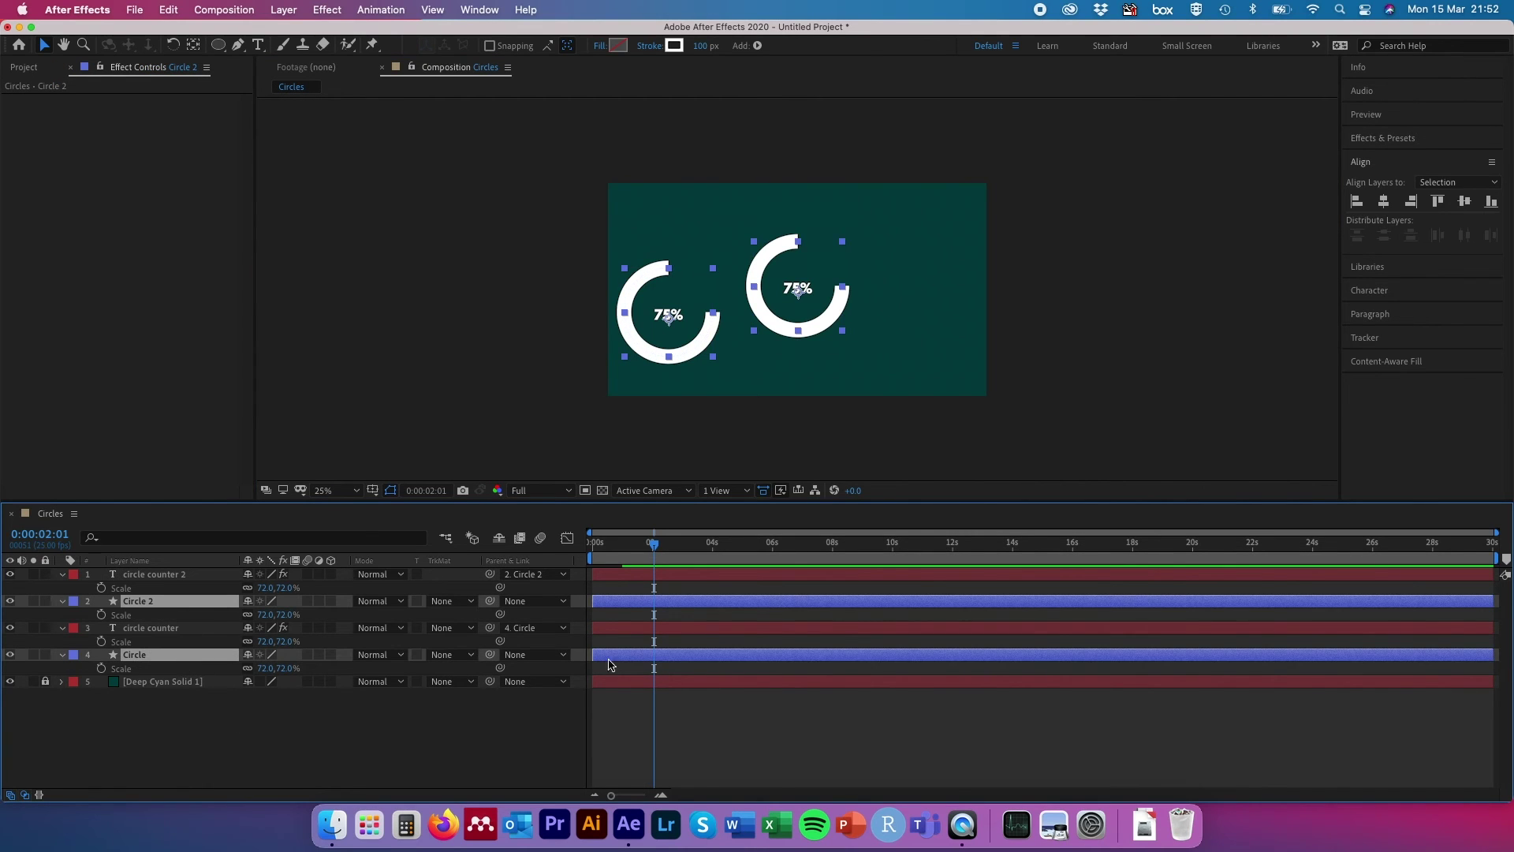
click(1464, 204)
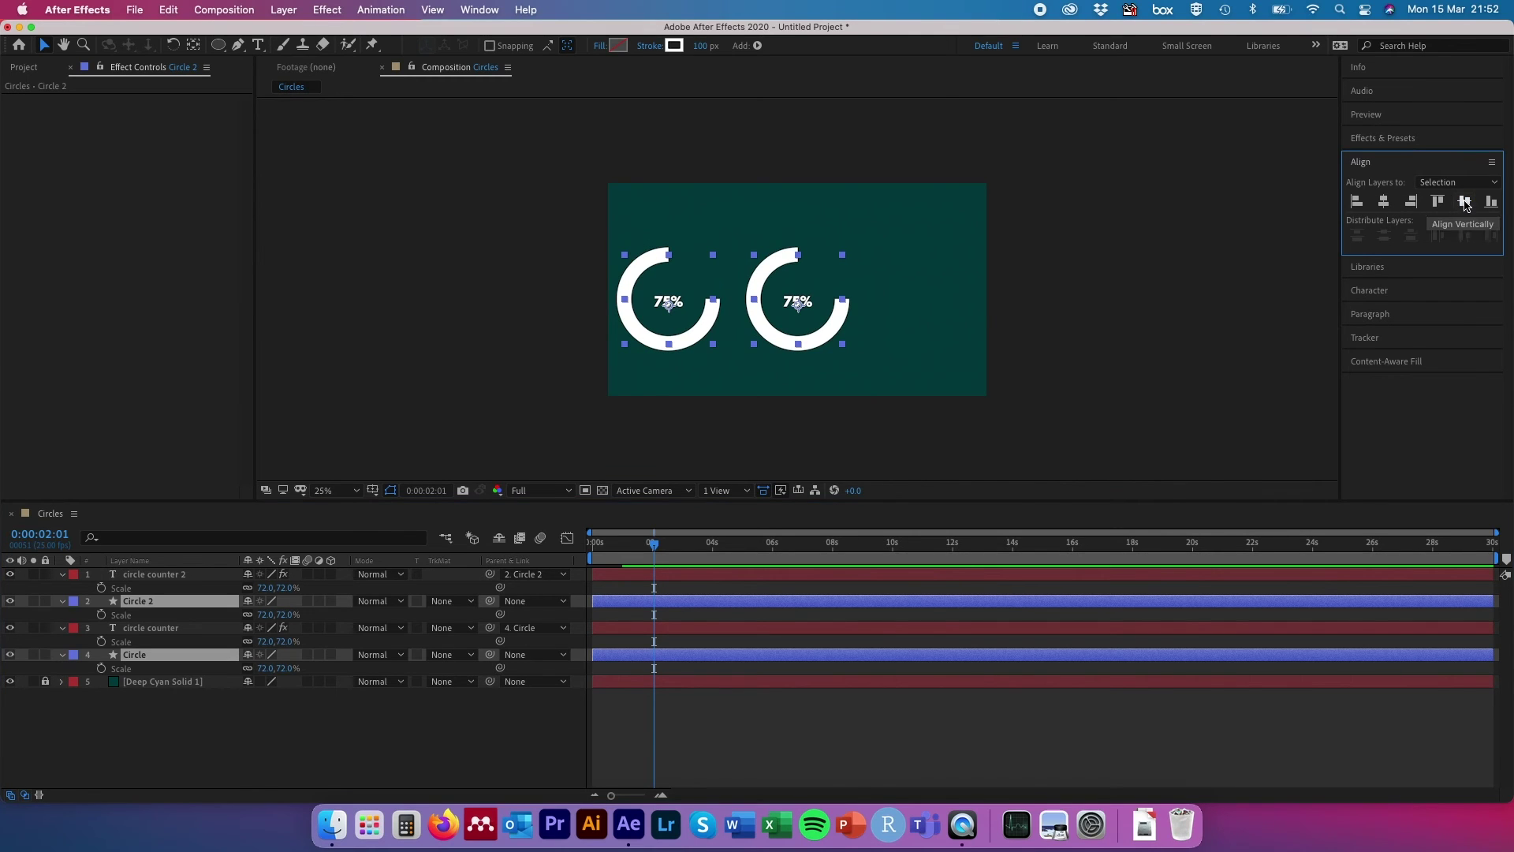
drag(761, 319, 814, 290)
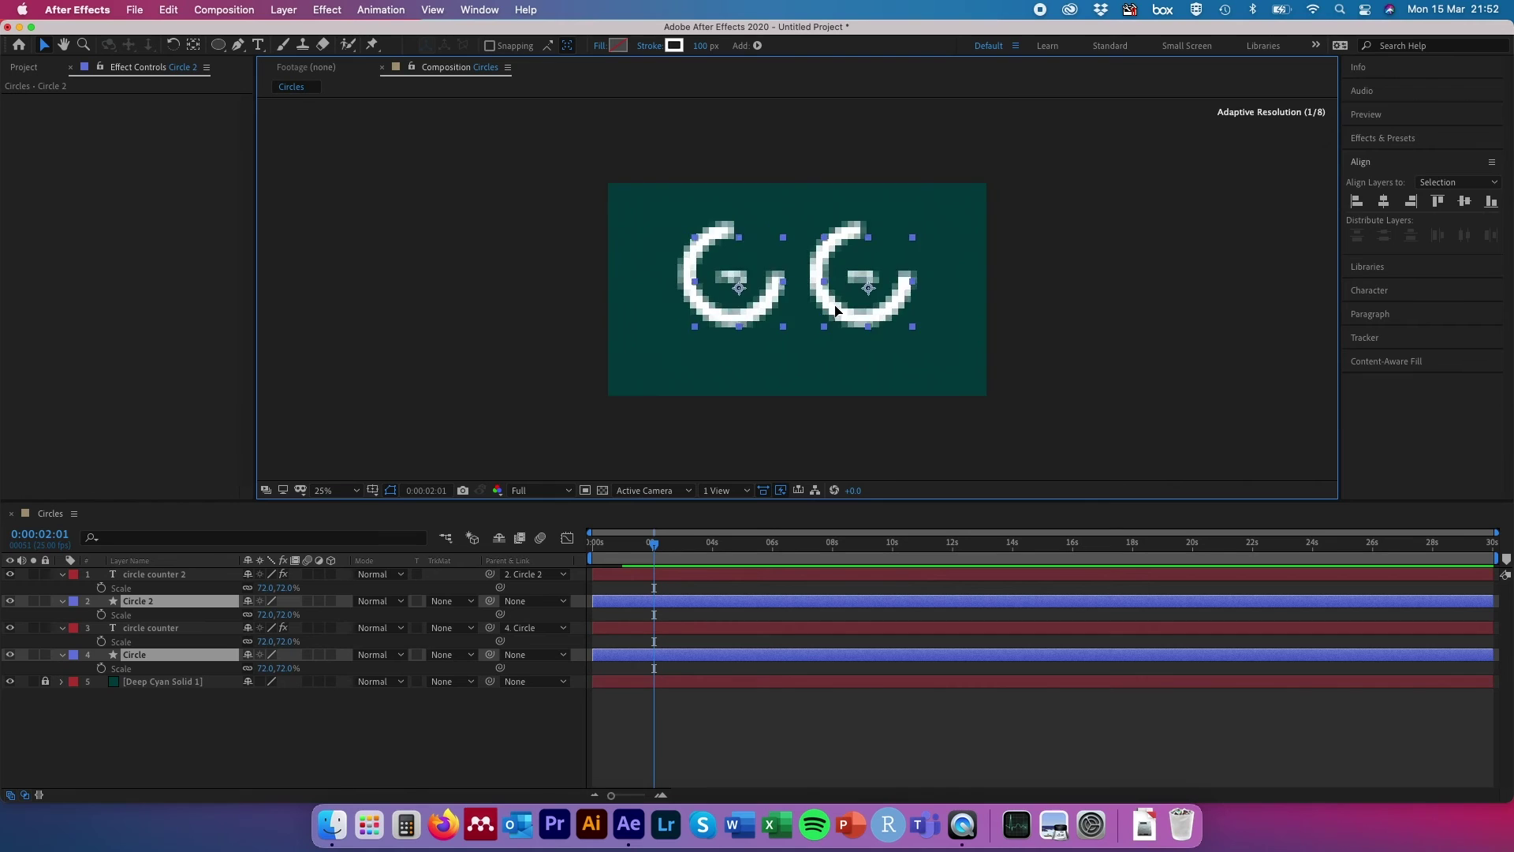
click(884, 366)
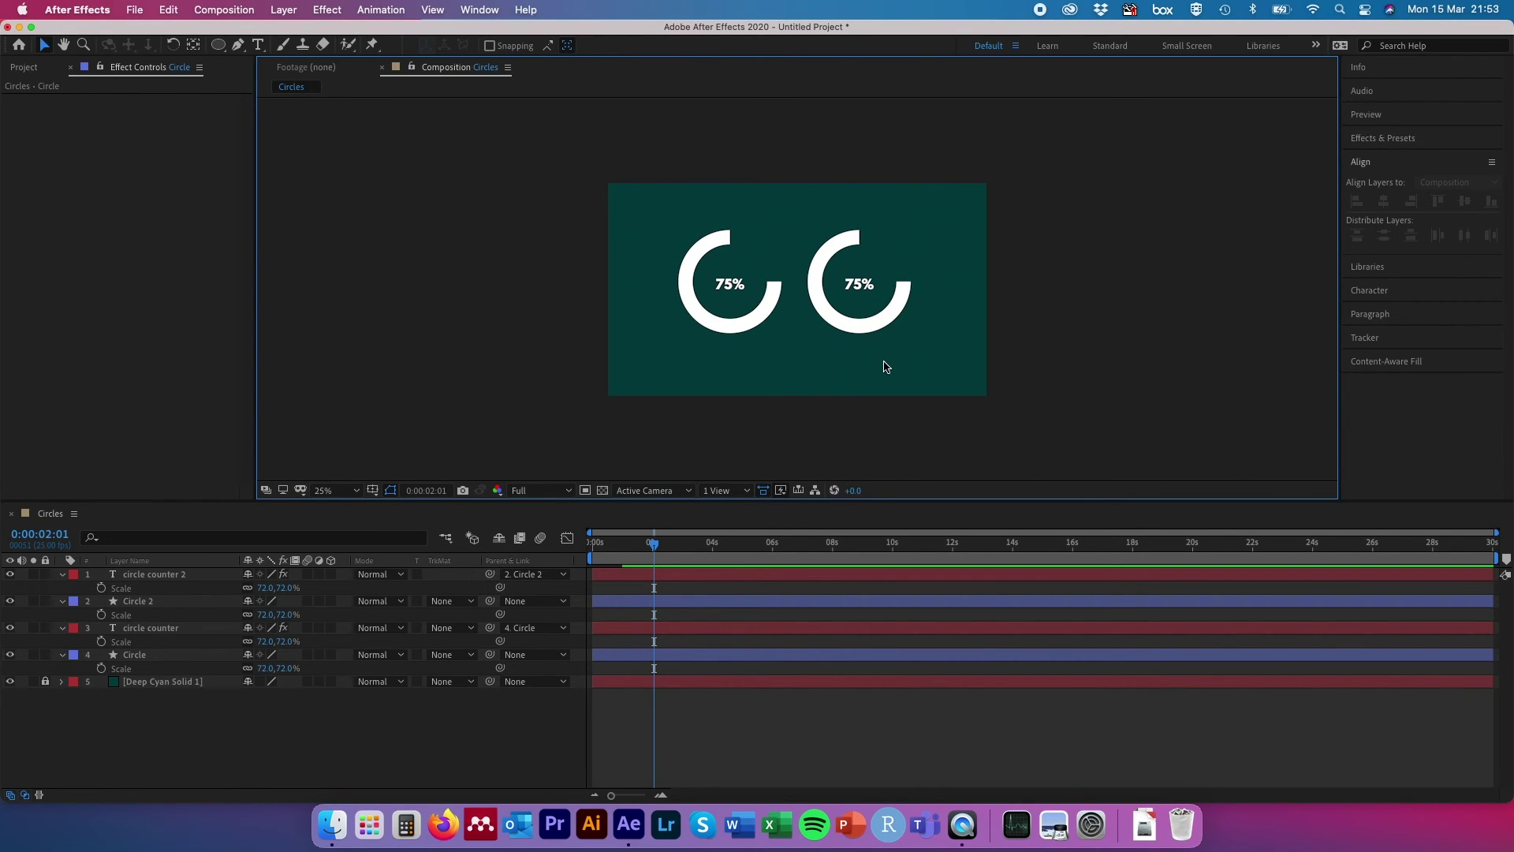
Change the stroke colour of the original Circle layer to green 17892C.
click(873, 332)
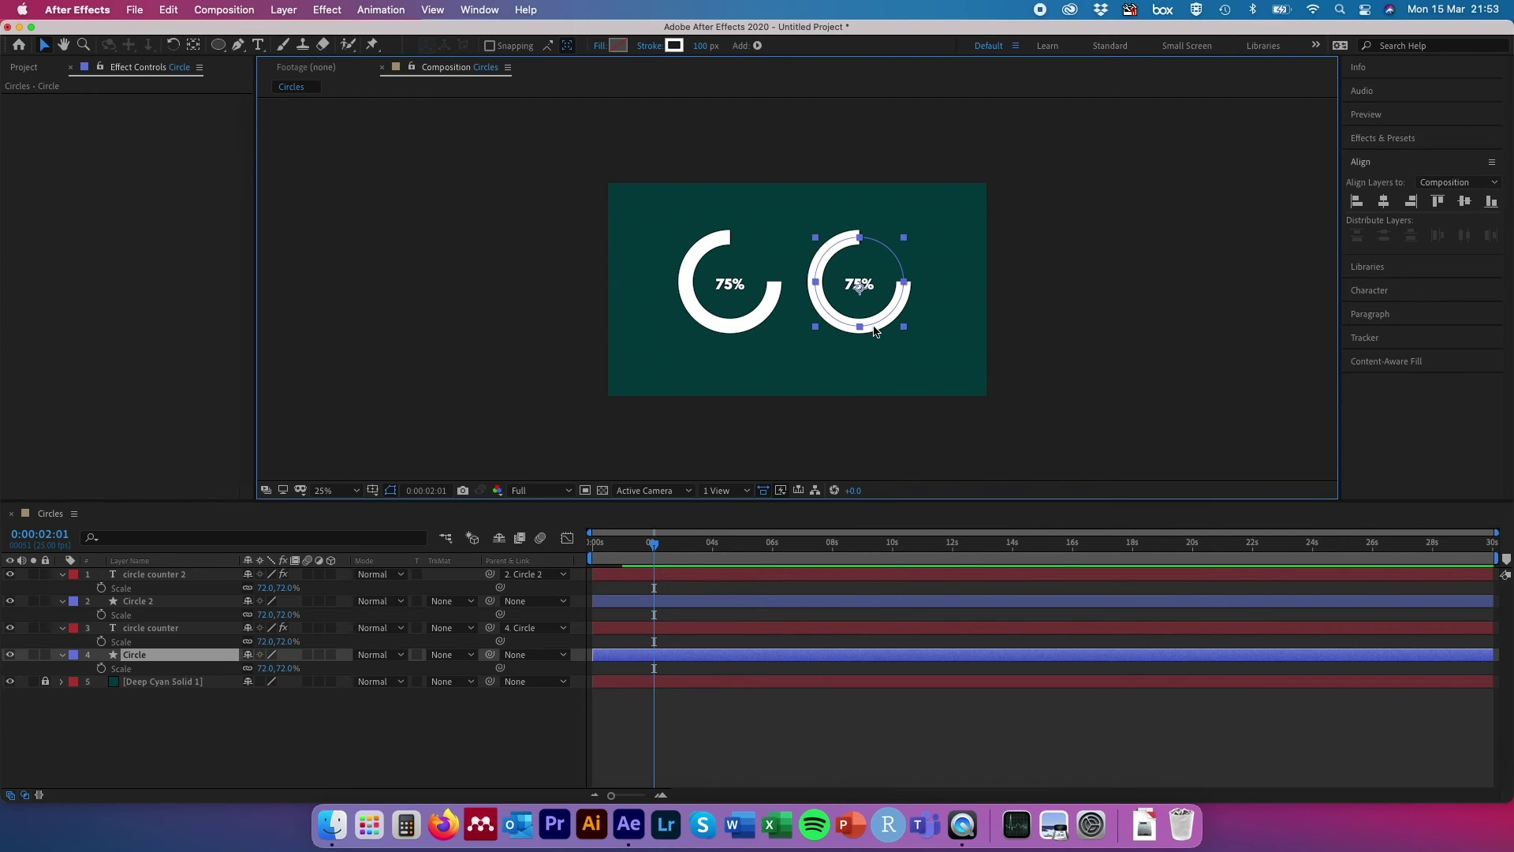
click(674, 45)
drag(700, 197, 660, 134)
drag(751, 211, 753, 246)
click(638, 158)
click(700, 203)
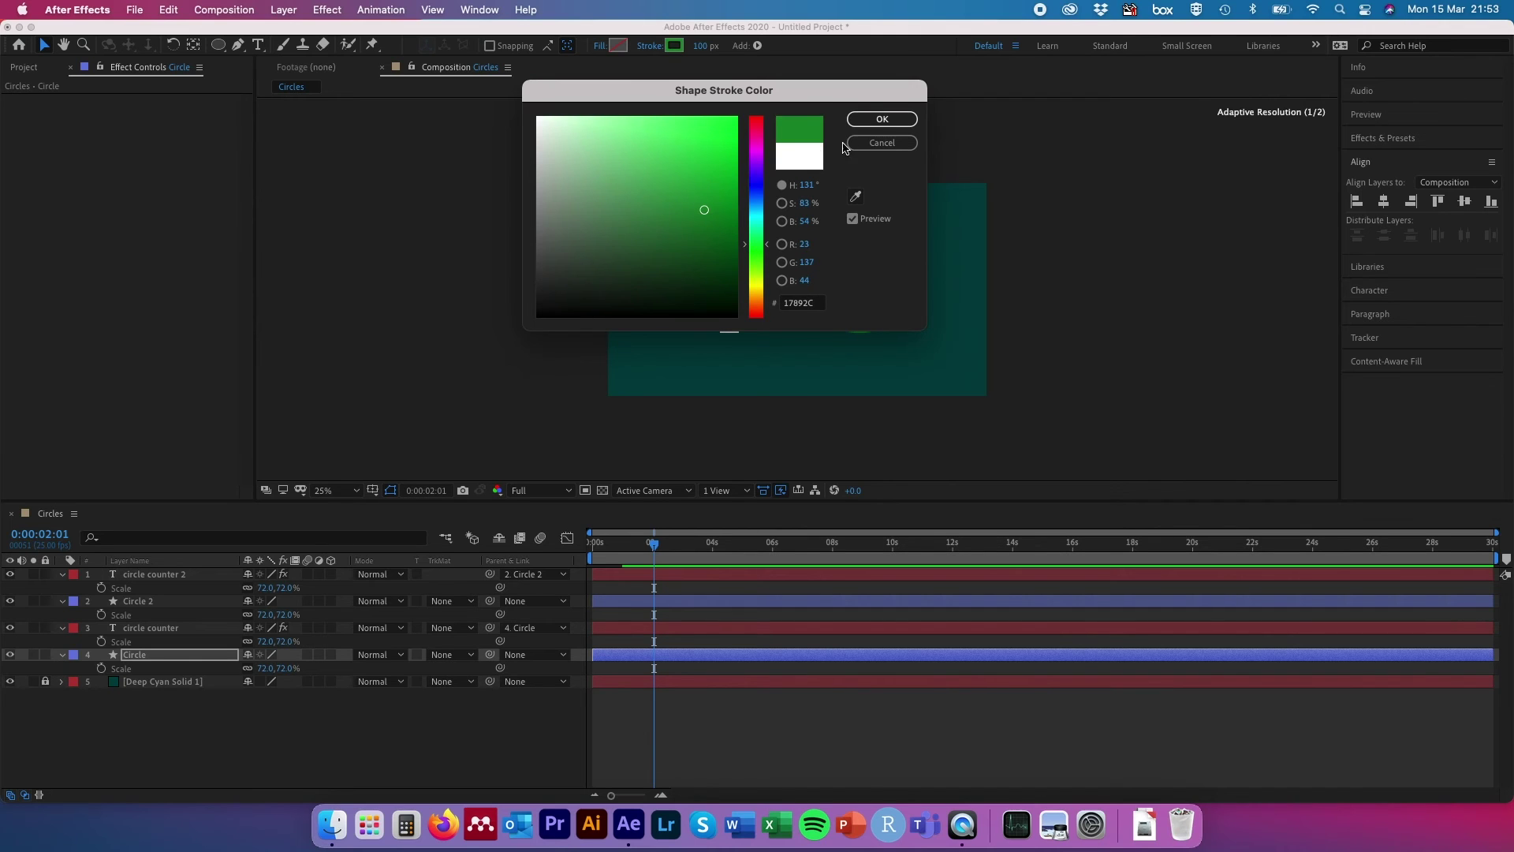
click(882, 119)
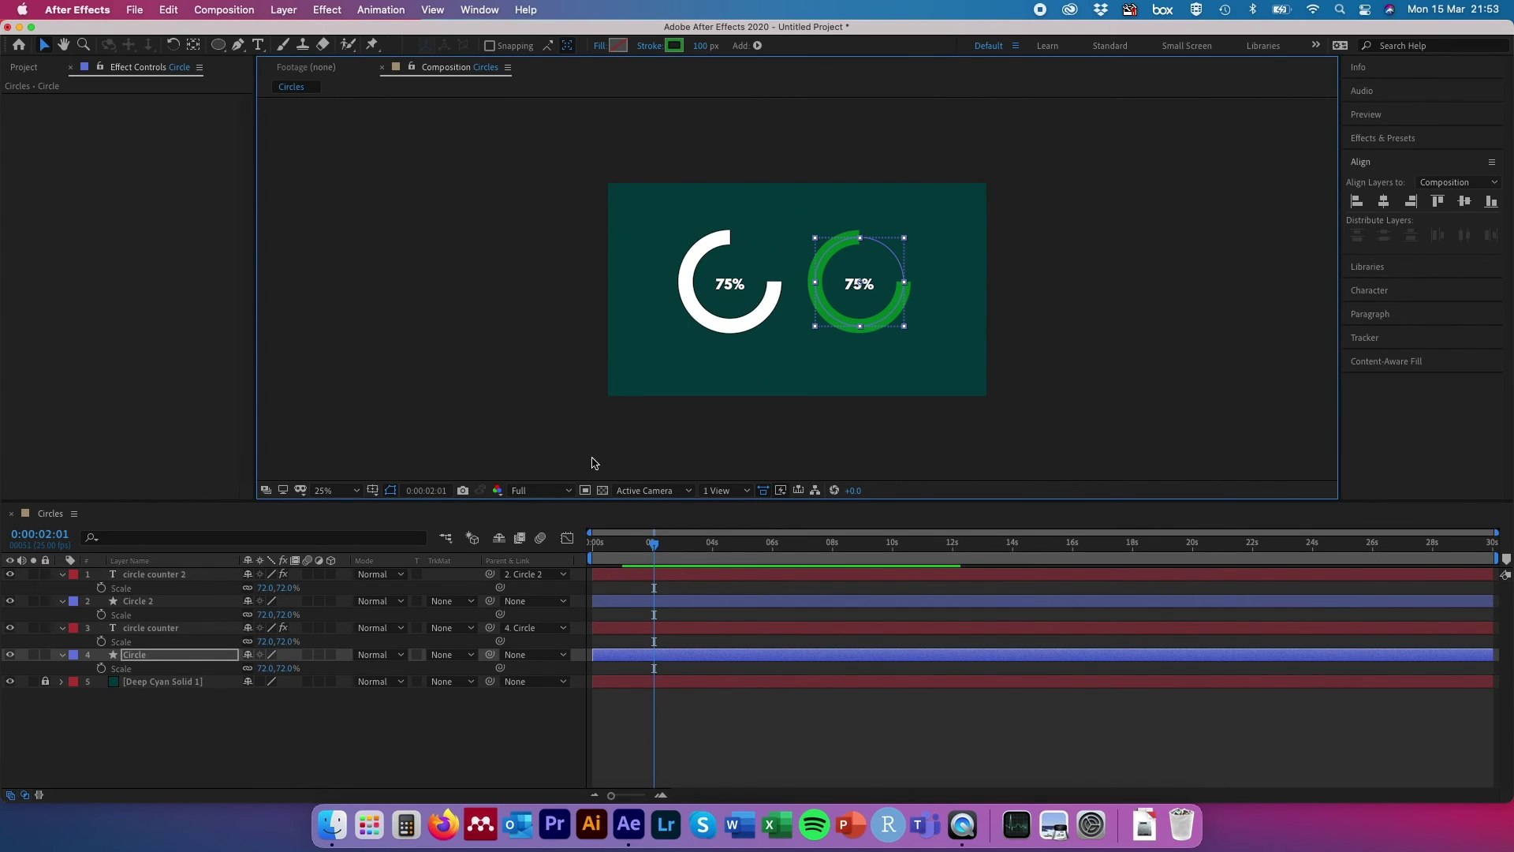
Recolour the circle counter text green by sampling the green ring, and check its text colour value.
click(168, 628)
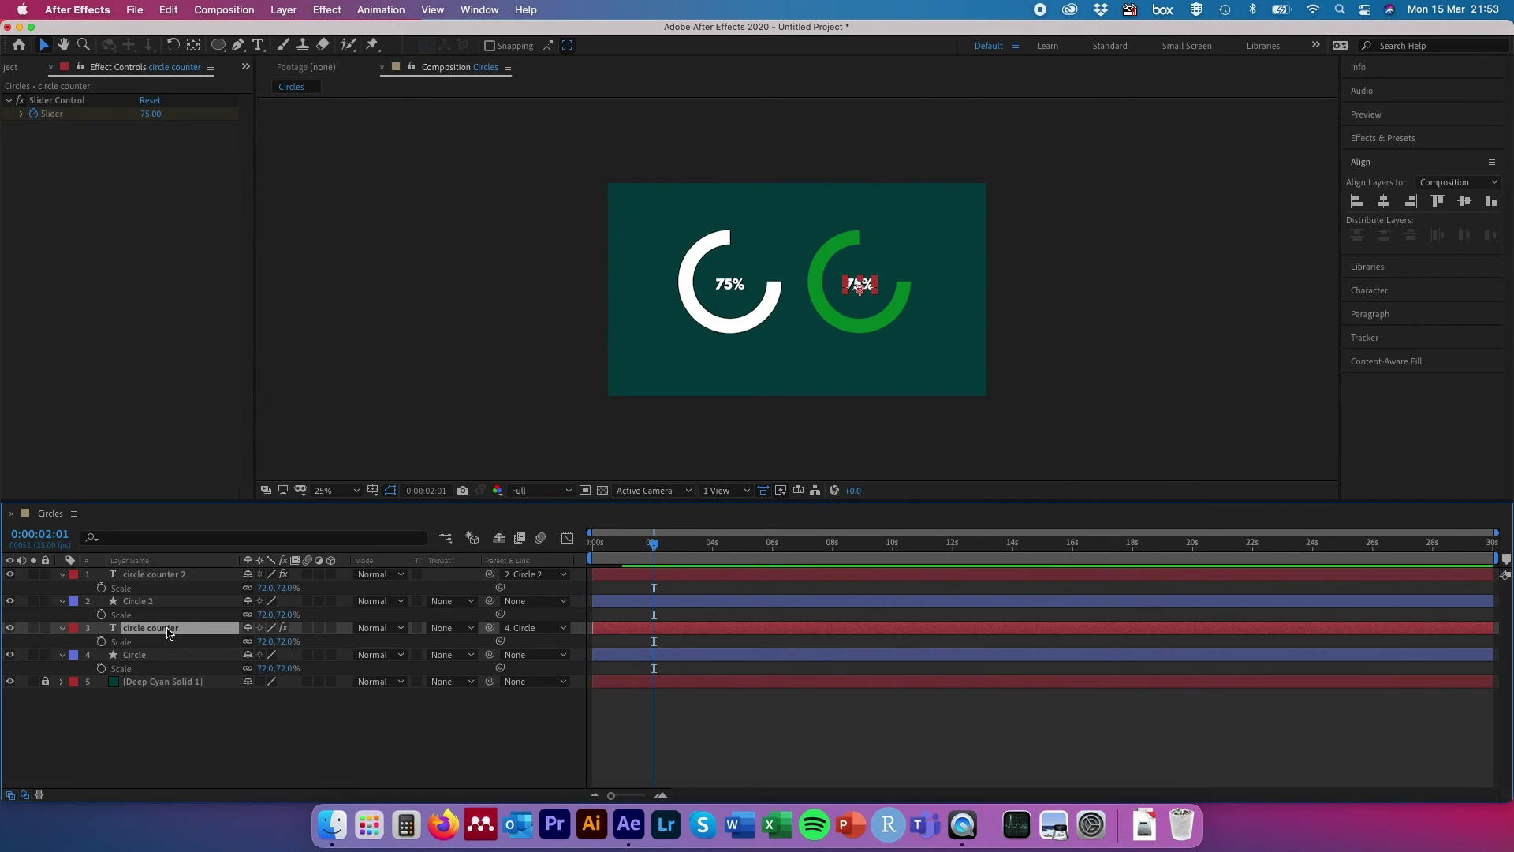
click(1371, 291)
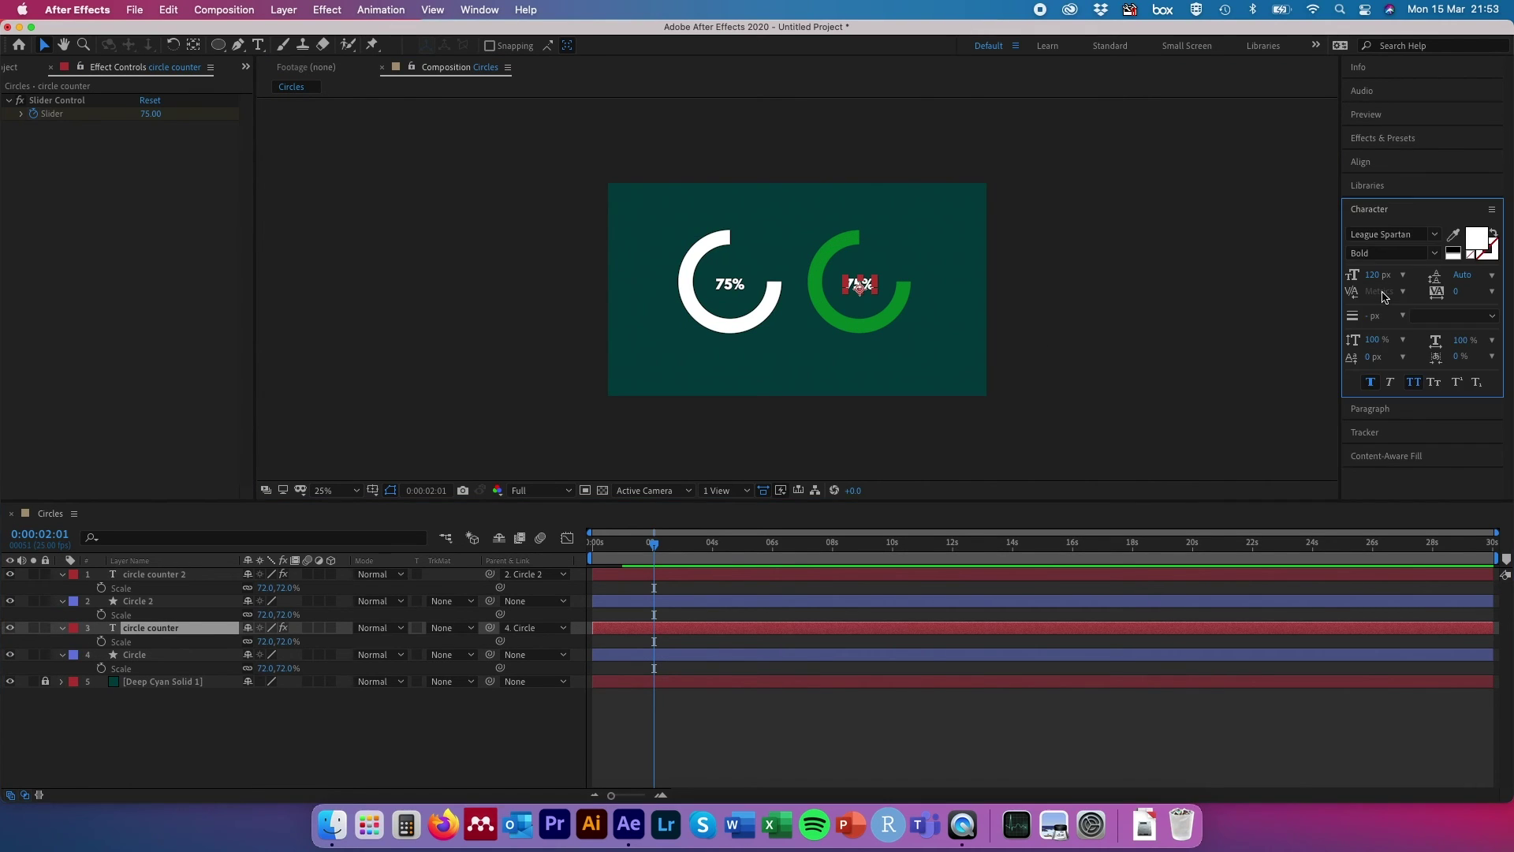
click(1458, 239)
click(887, 320)
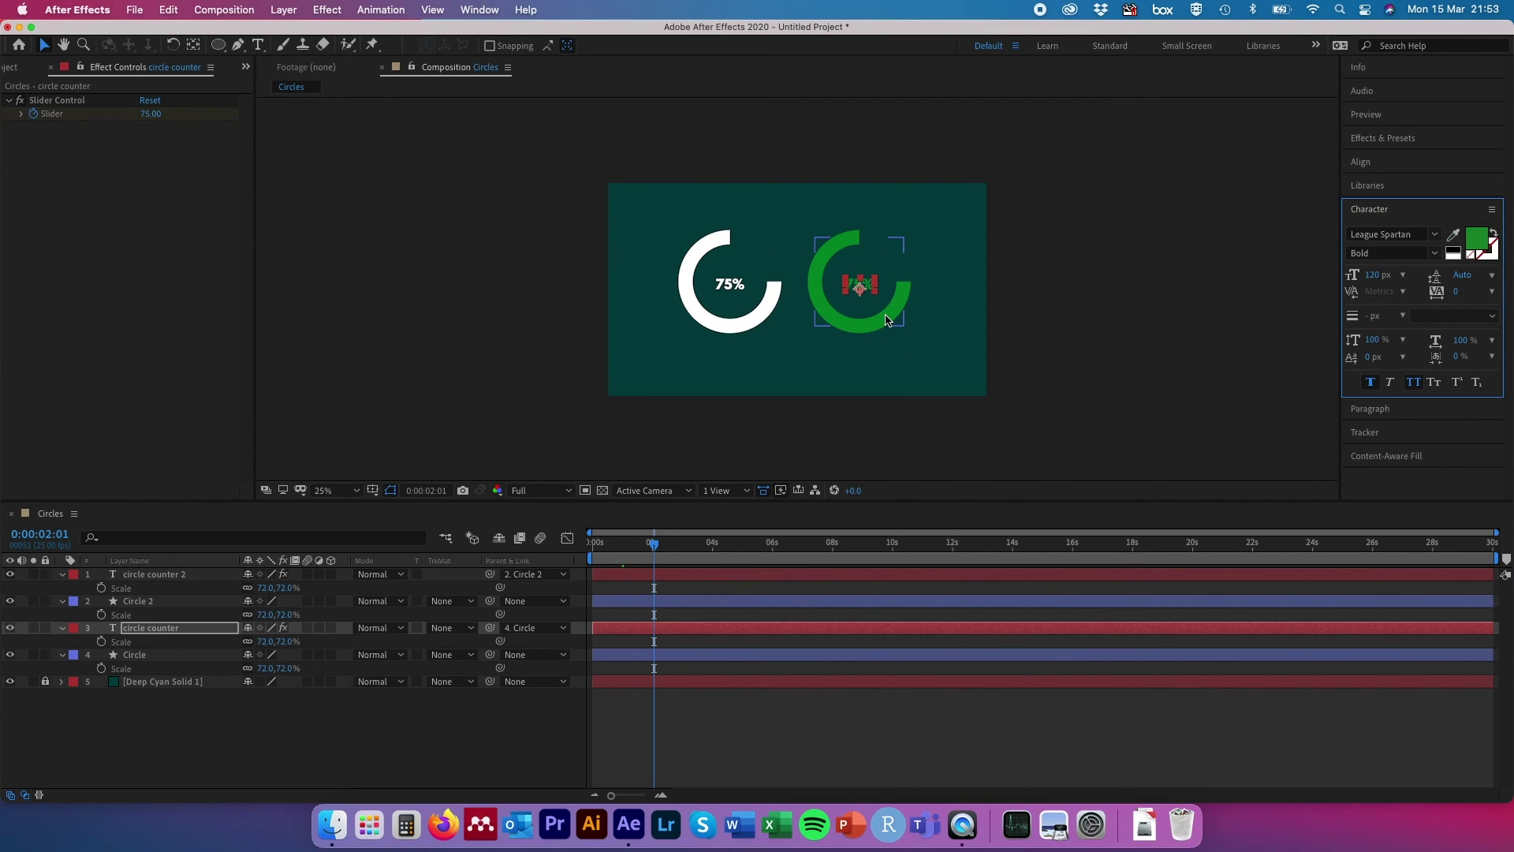
click(1070, 294)
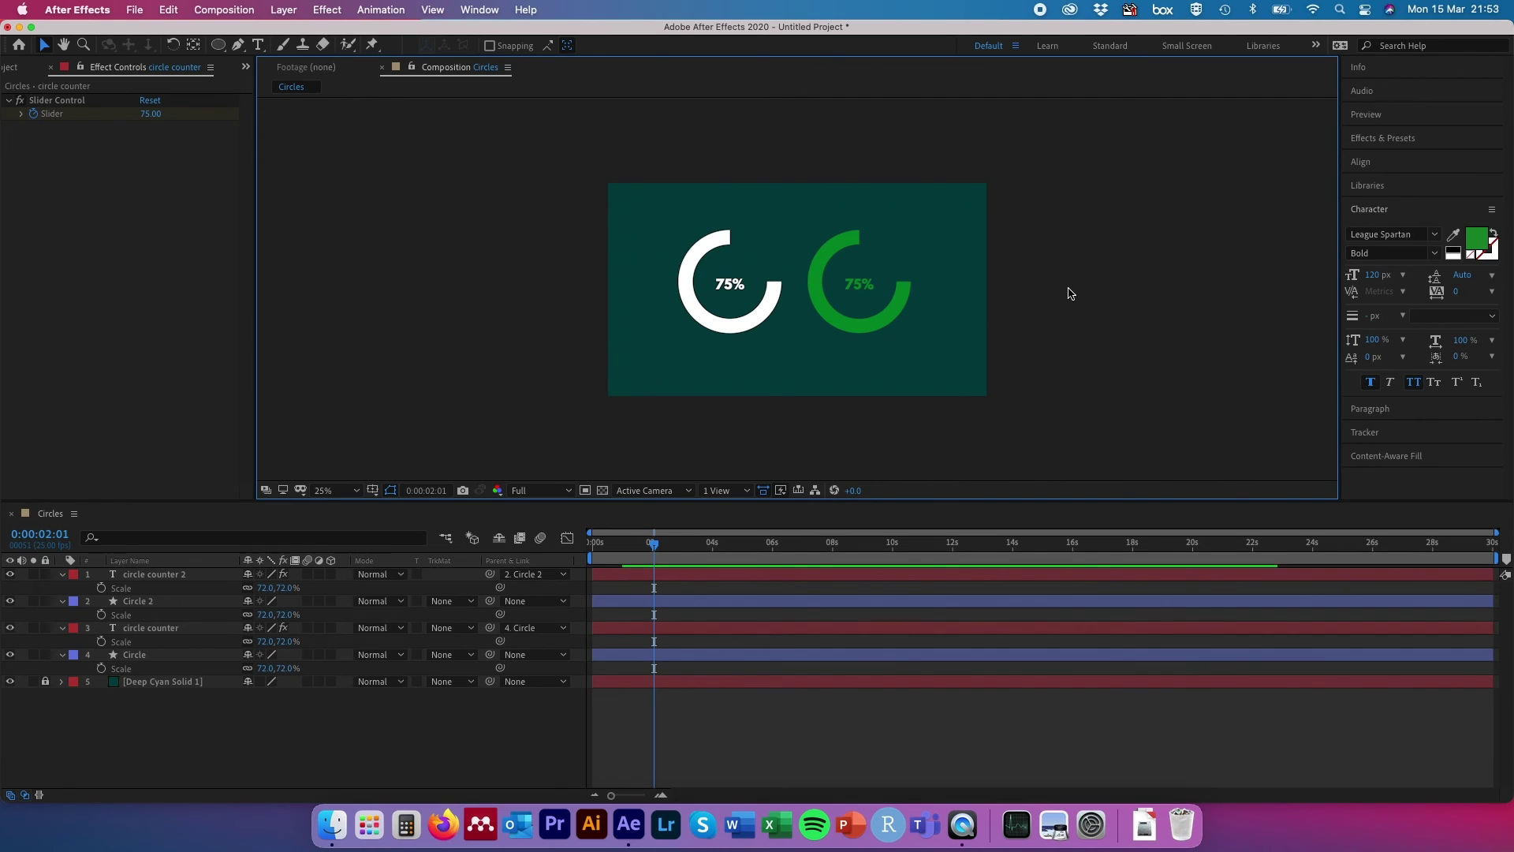
click(1473, 241)
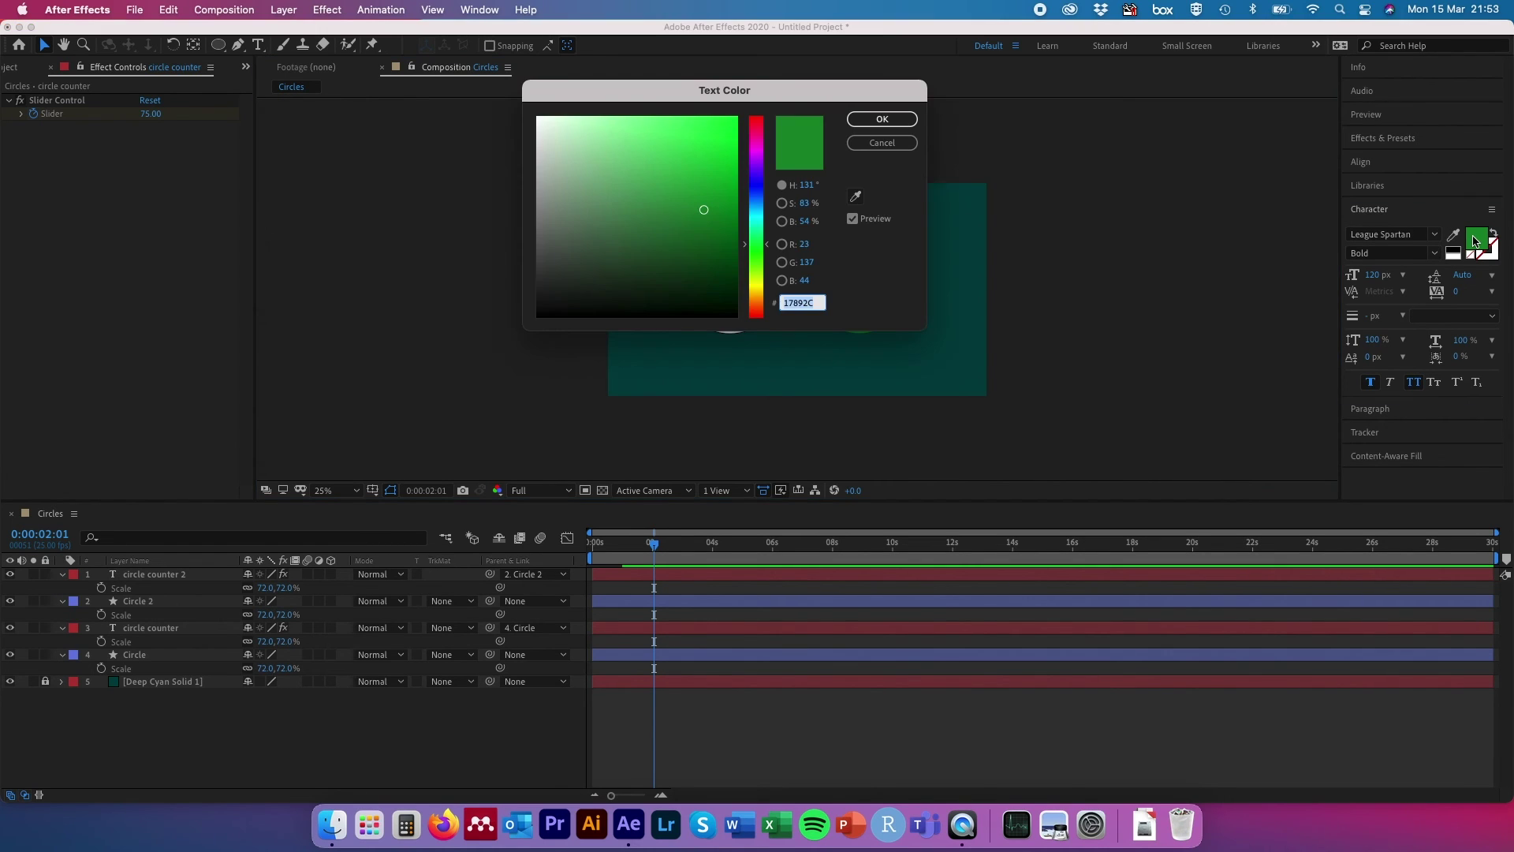
click(888, 122)
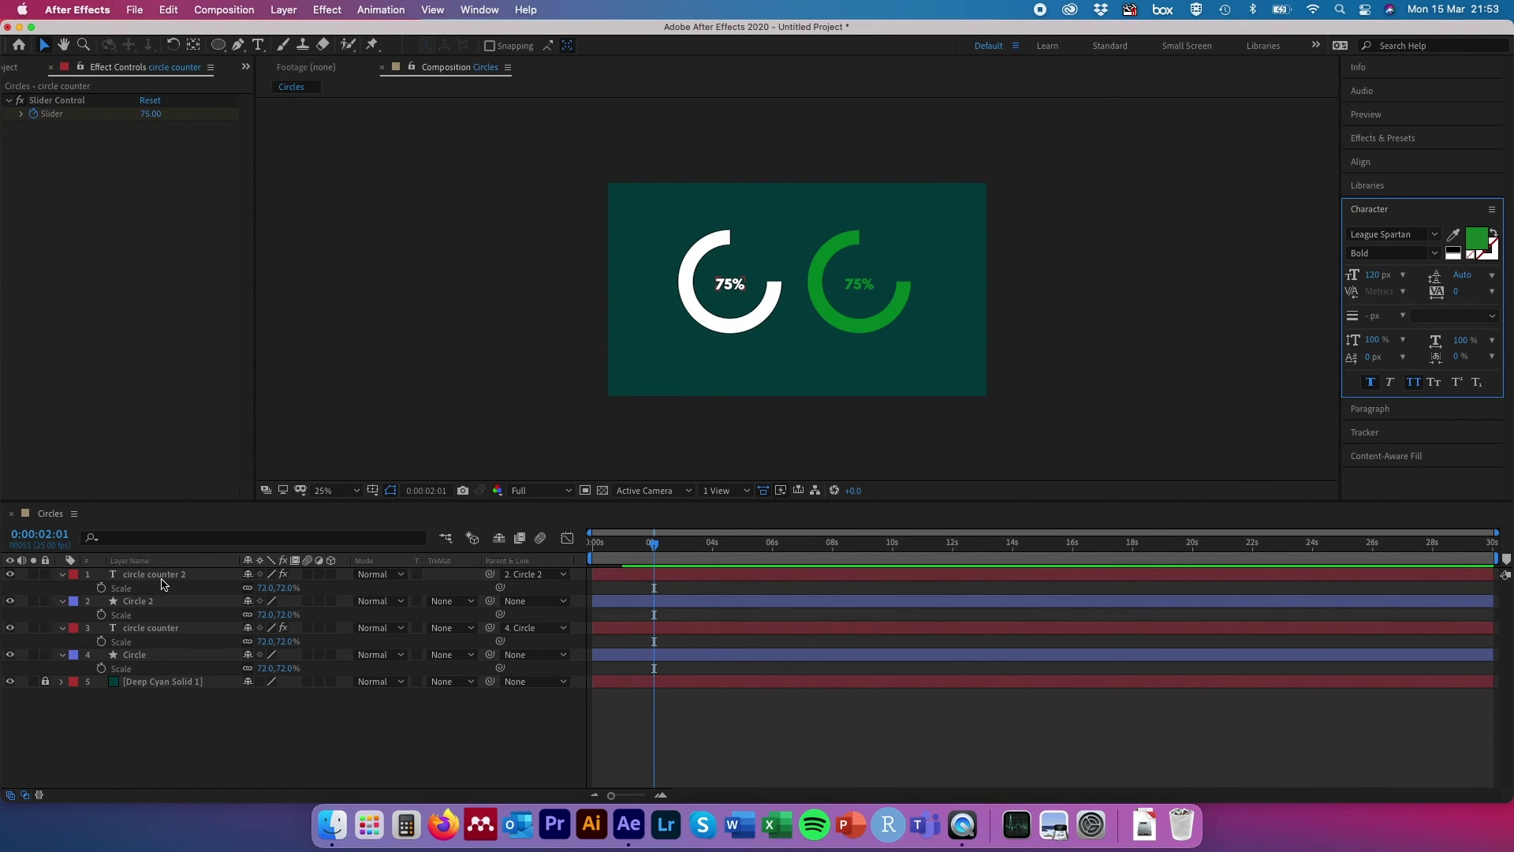
Set the Slider keyframe of circle counter 2 at 0:00:01:00 to 50.
click(153, 574)
click(62, 575)
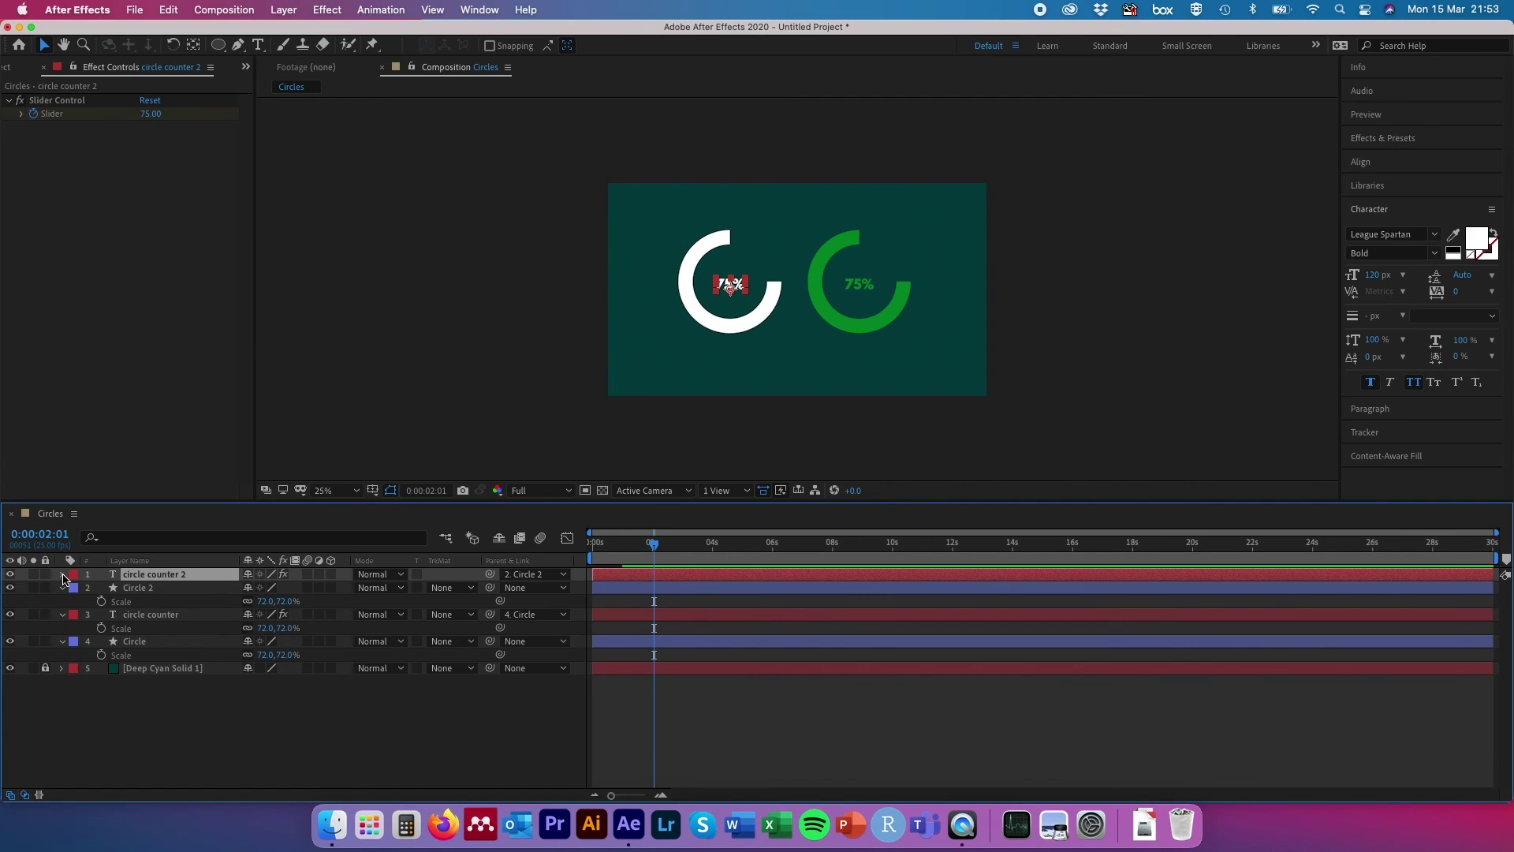
click(62, 574)
drag(653, 549, 616, 548)
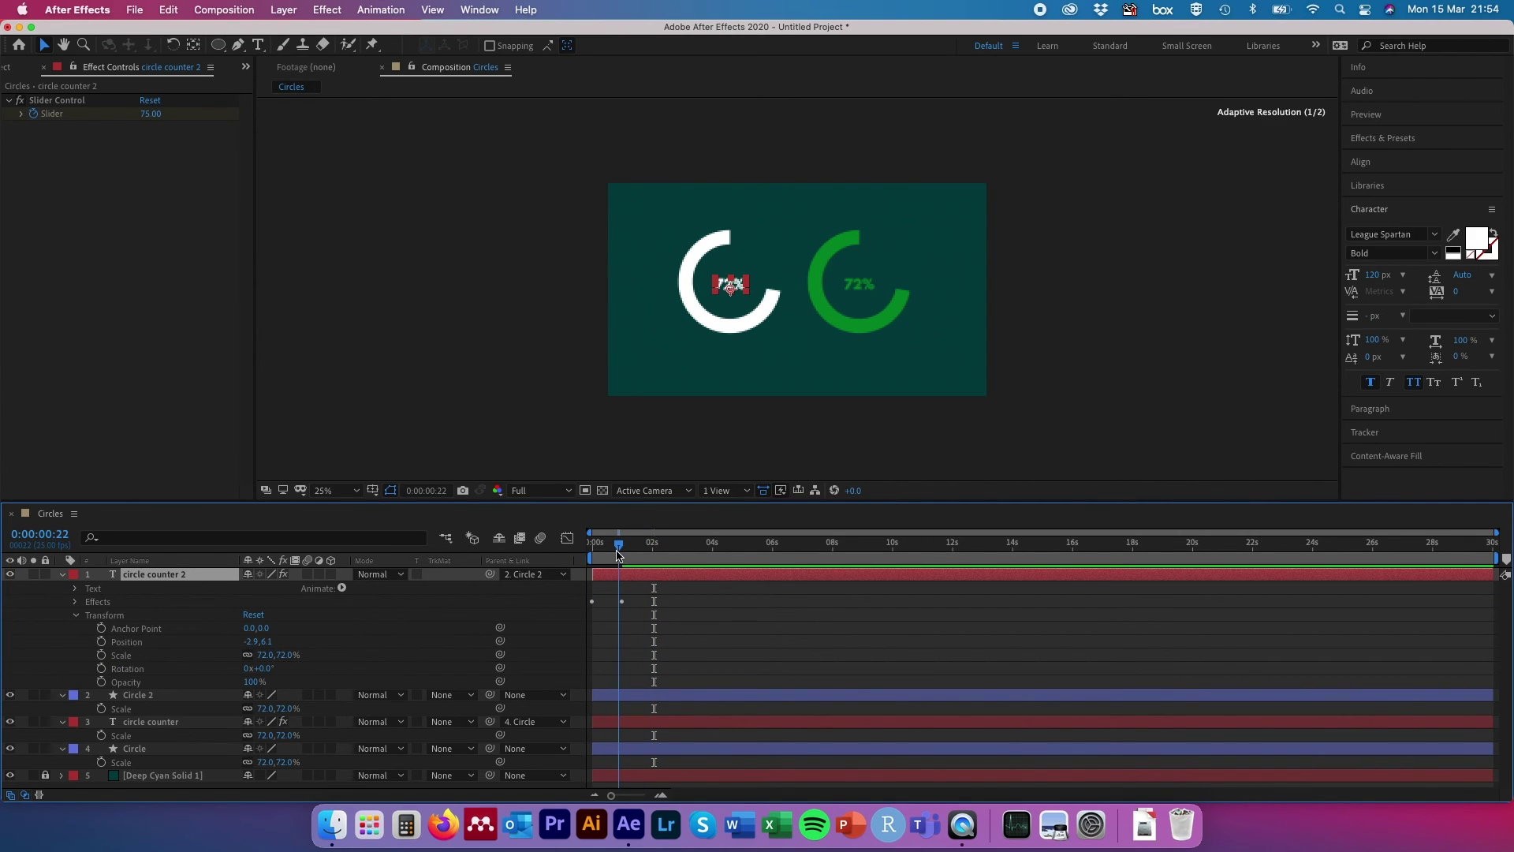
click(76, 603)
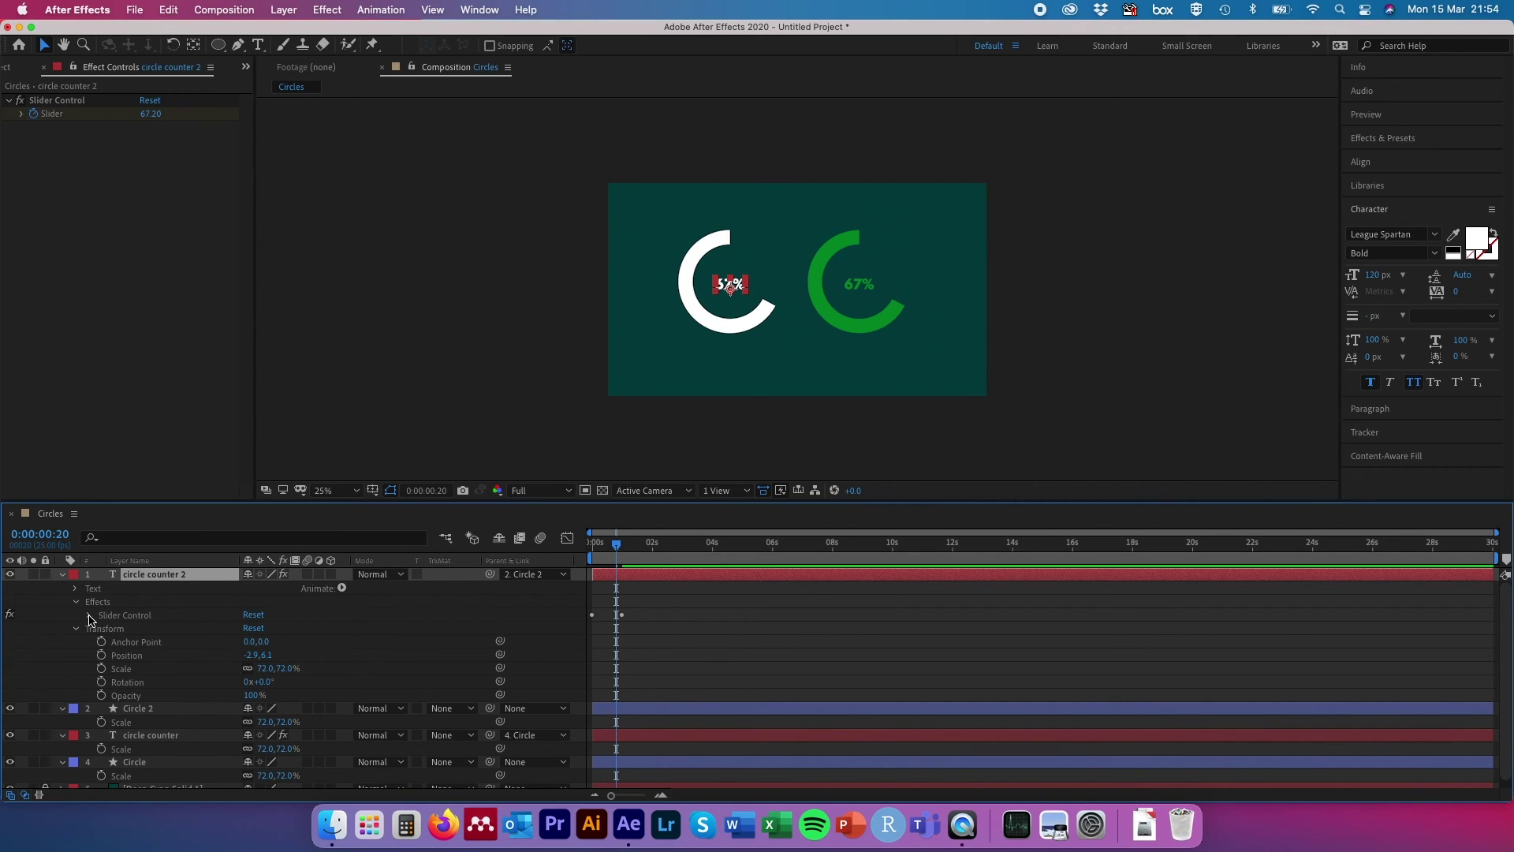
click(89, 615)
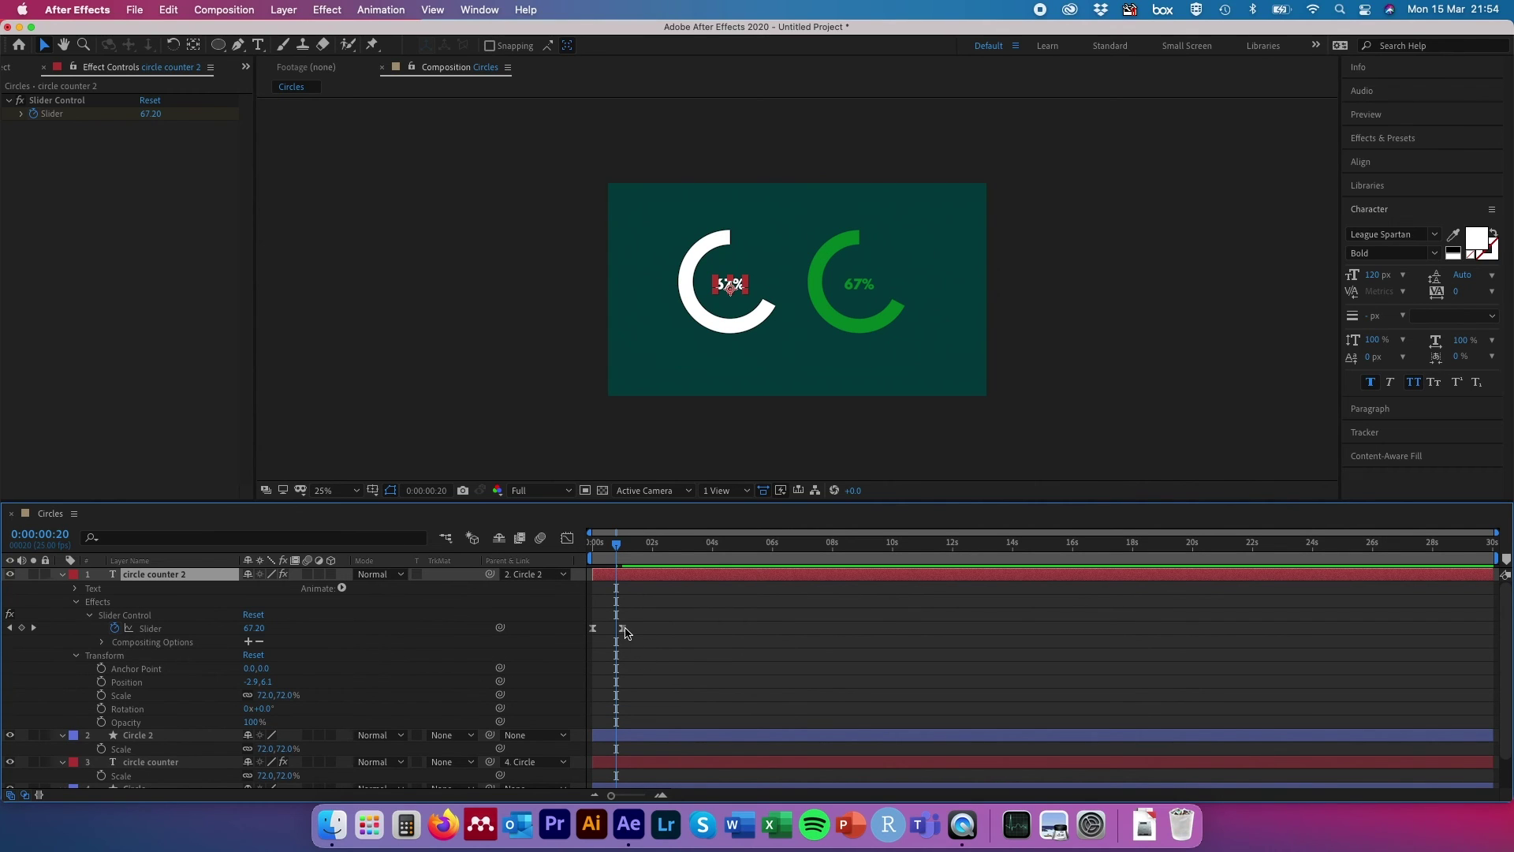
click(622, 544)
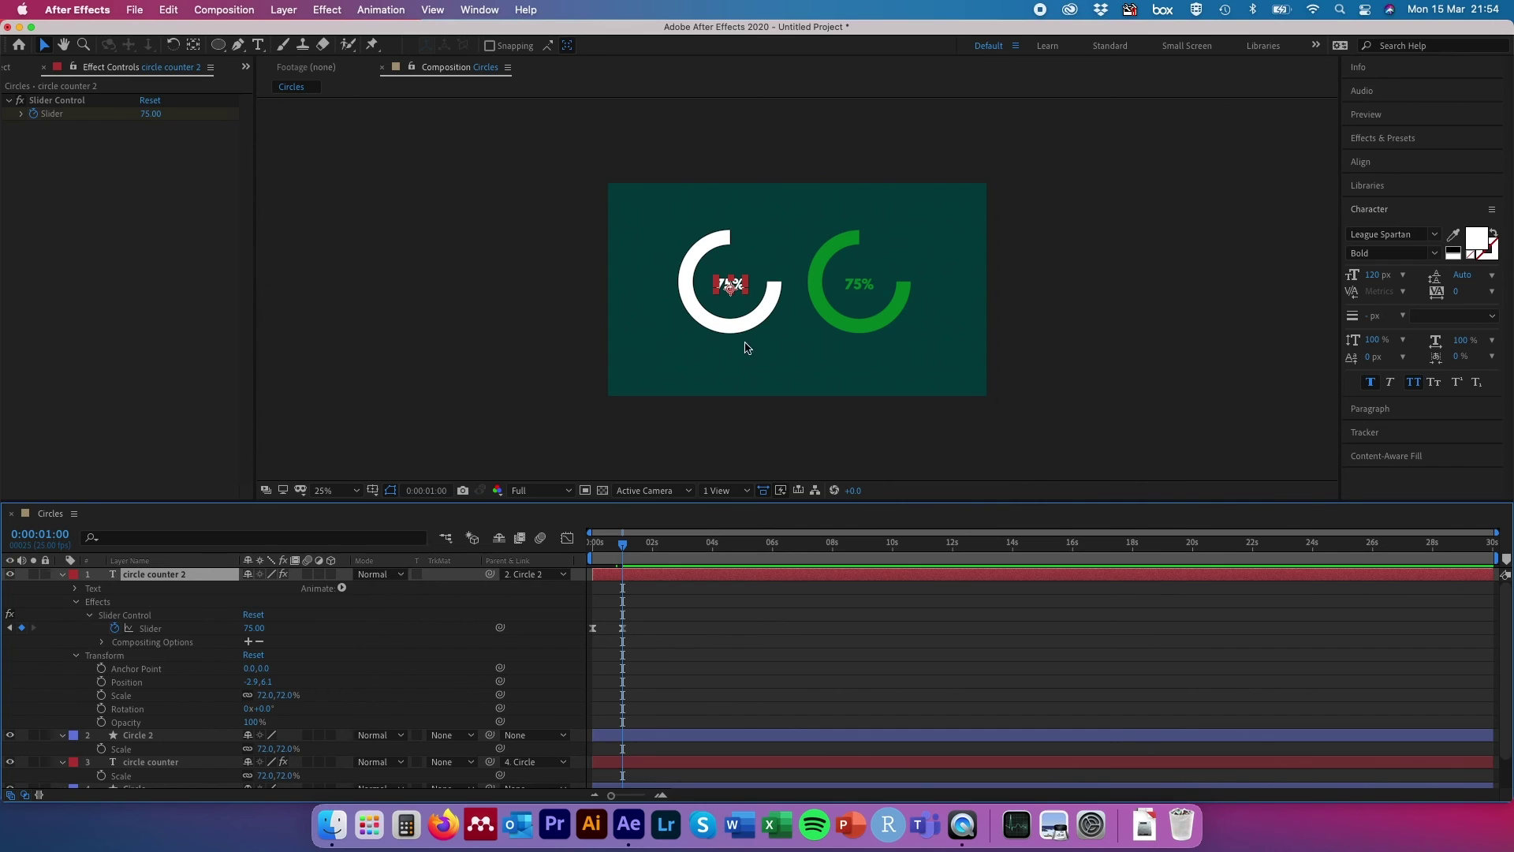
click(253, 629)
key(Return)
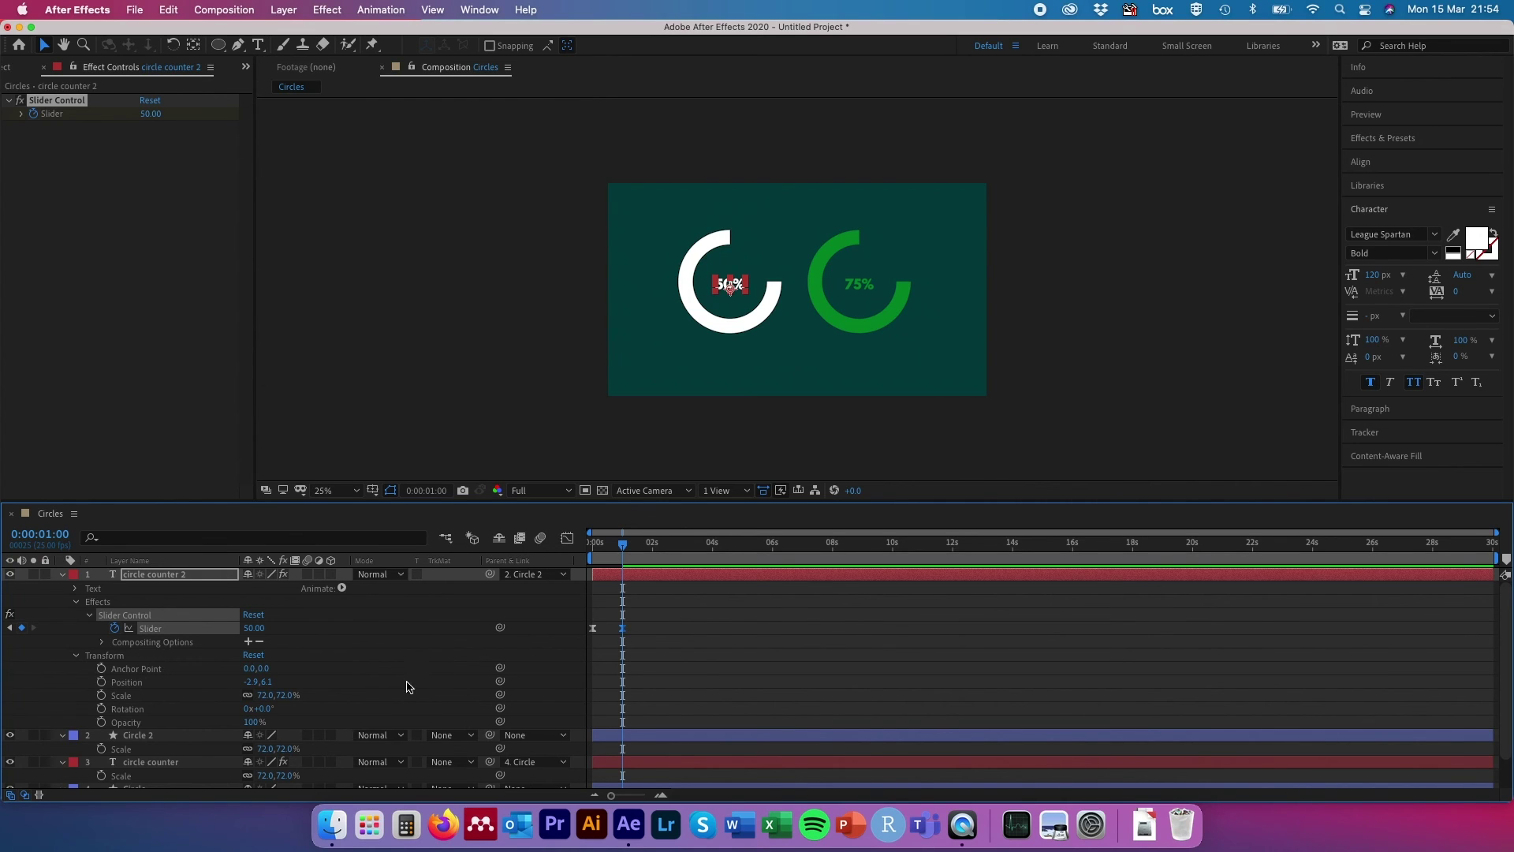
Set the Trim Paths Start keyframe of Circle 2 at 0:00:01:00 to 50%.
scroll(266, 659, down, 3)
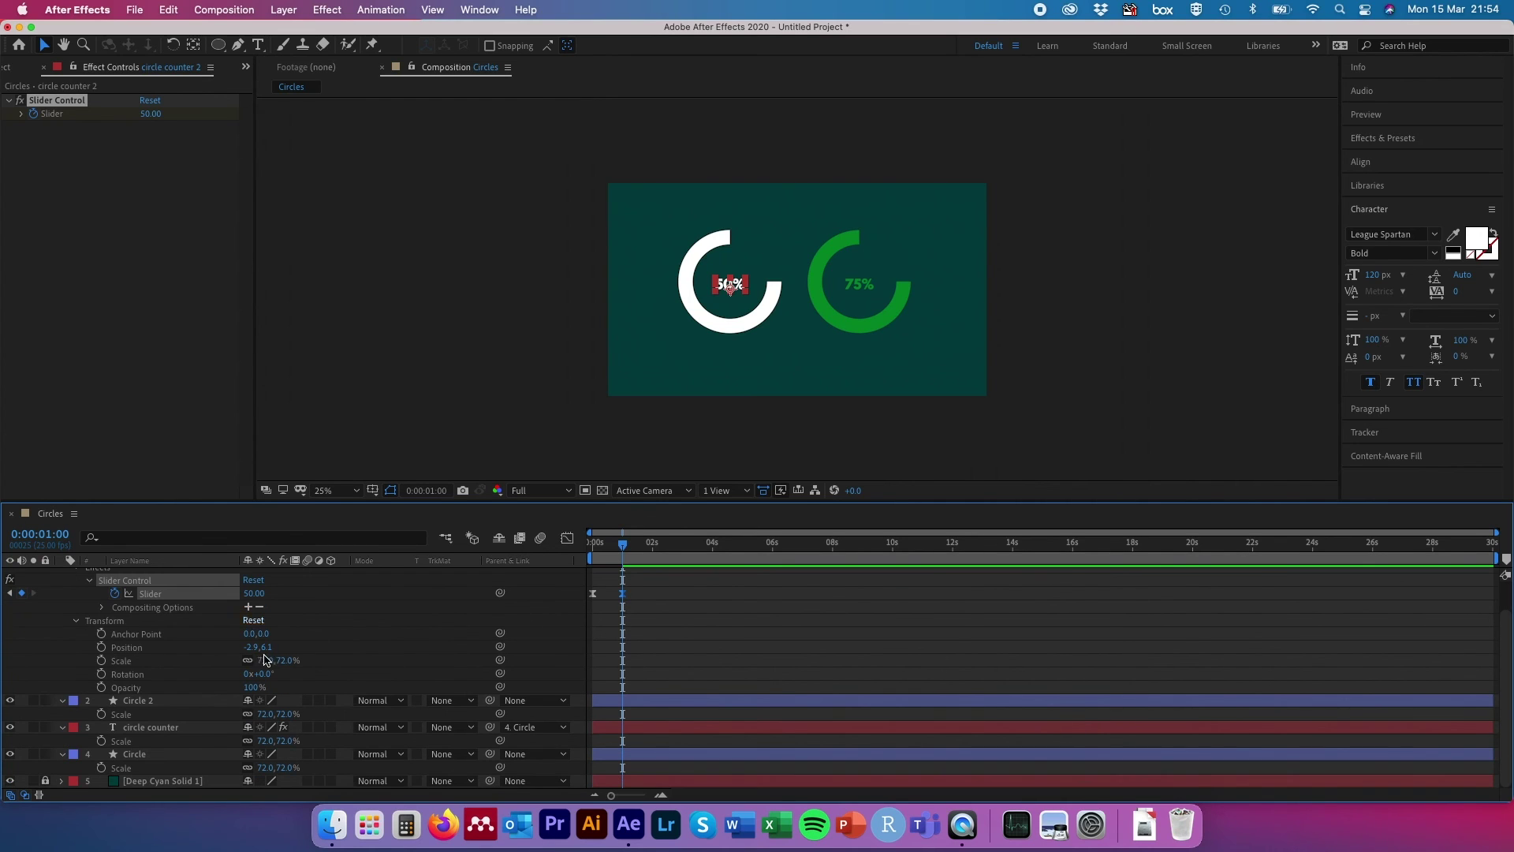
click(152, 703)
click(62, 701)
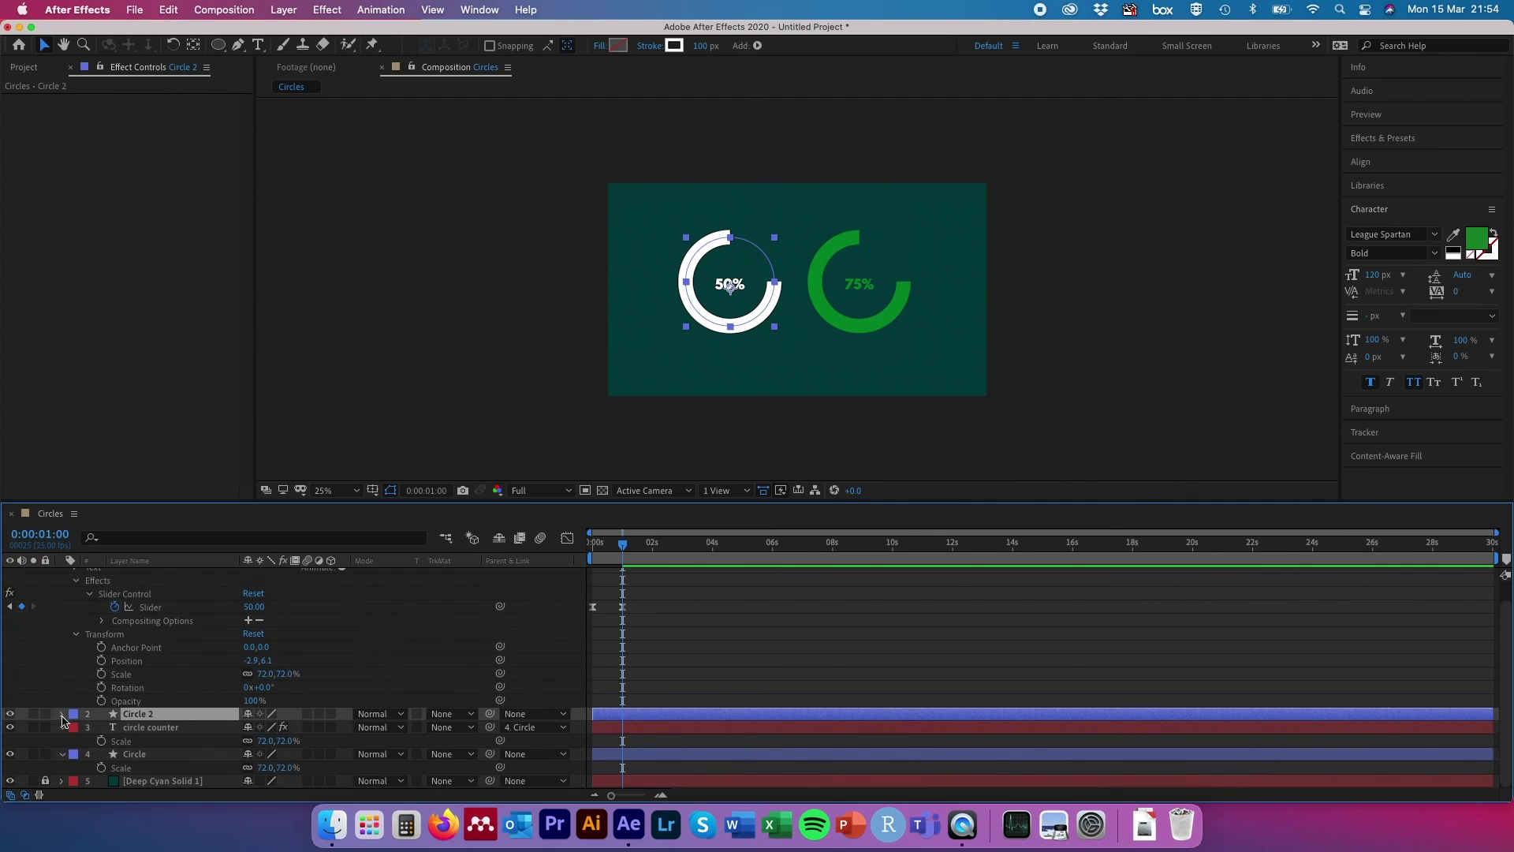
click(62, 715)
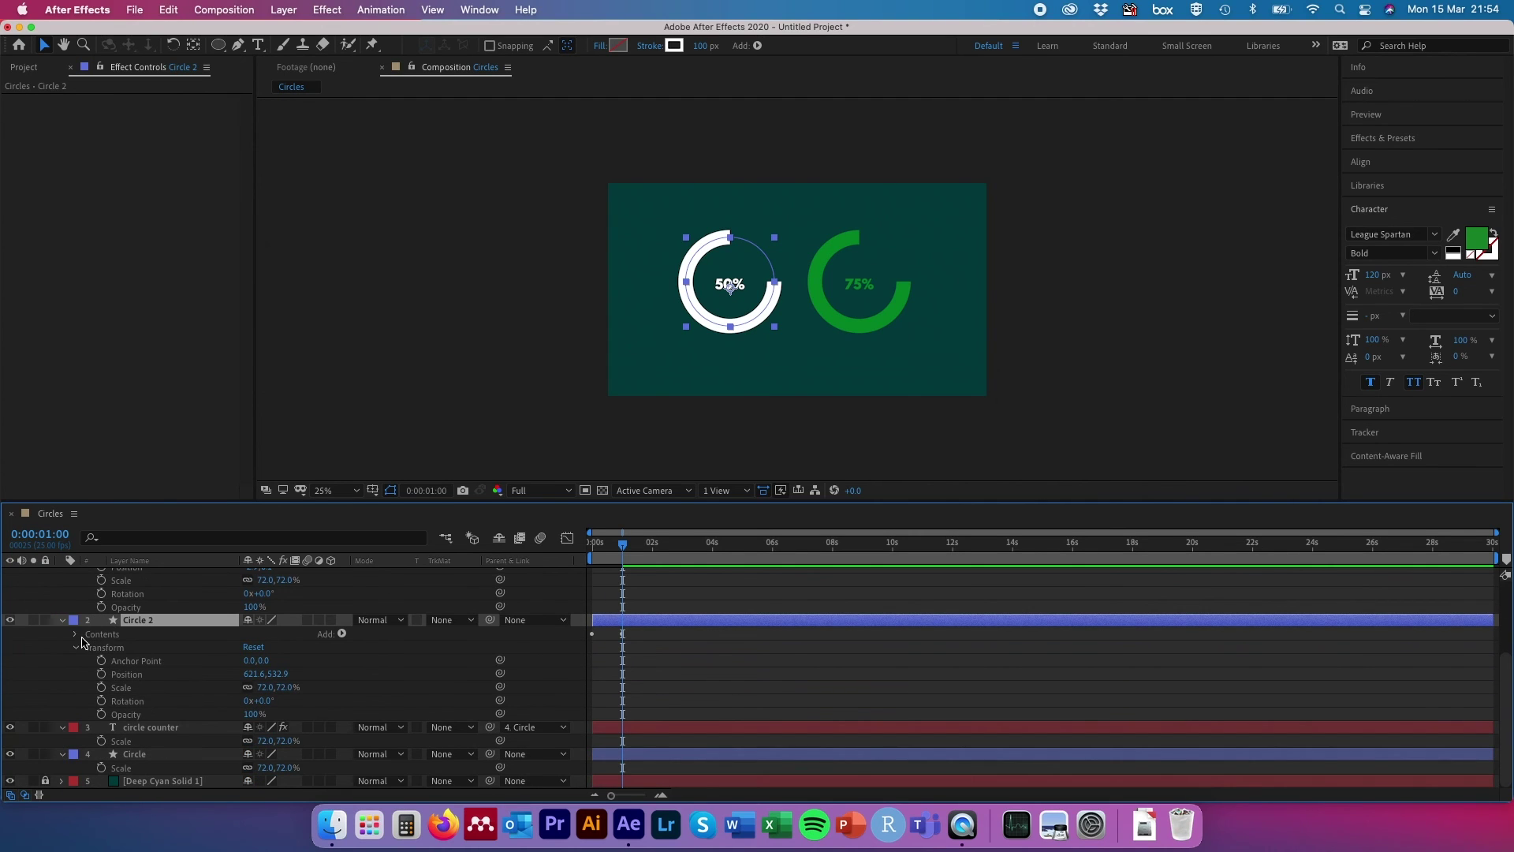
click(77, 635)
click(89, 661)
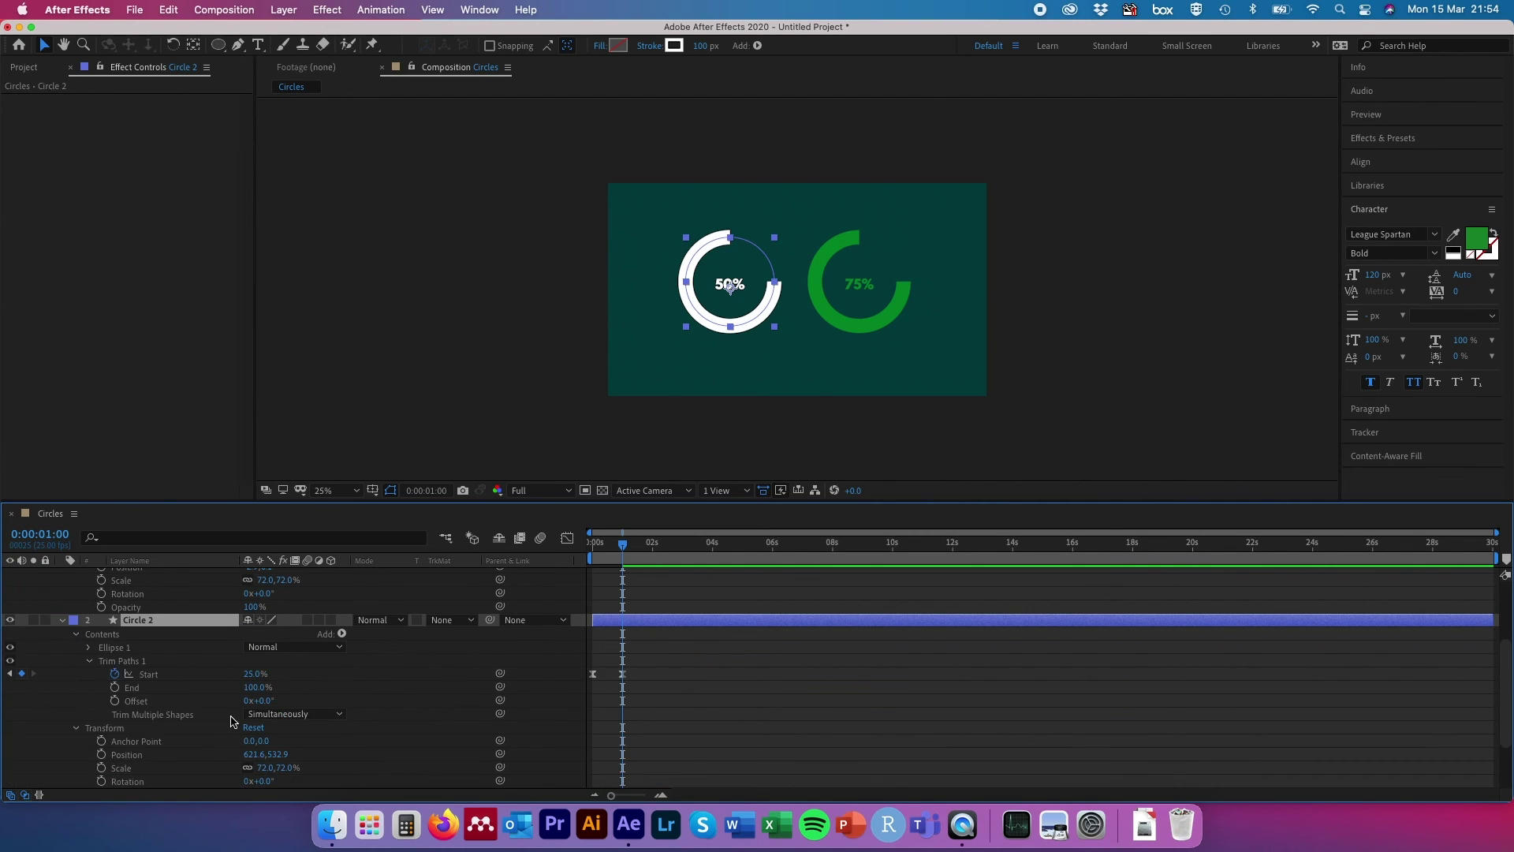
click(255, 675)
click(622, 675)
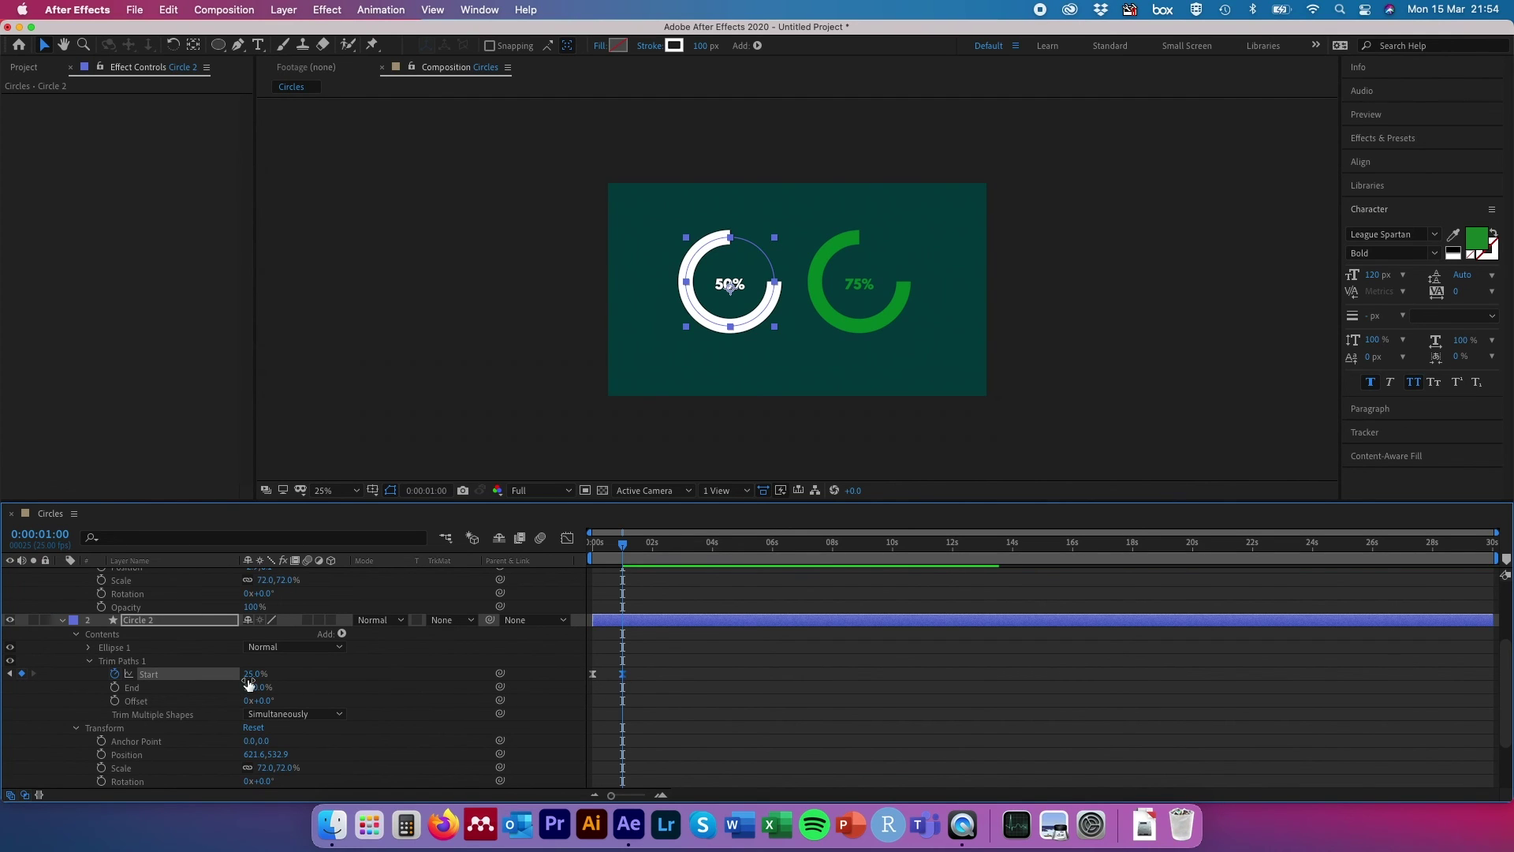
text(50)
key(Return)
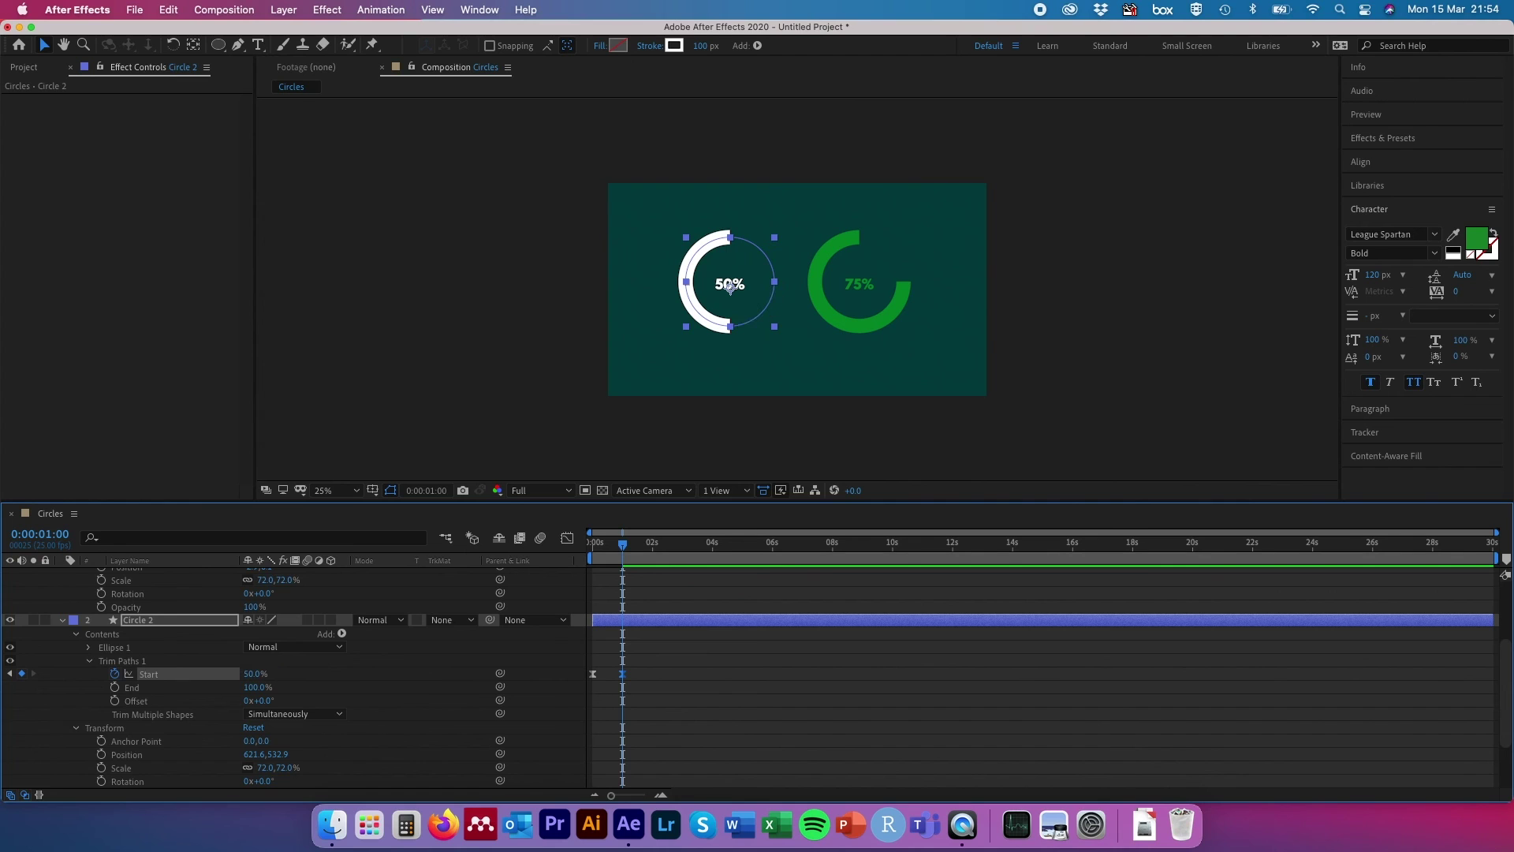
Preview the two rings and their counters animating from the start of the composition.
click(550, 377)
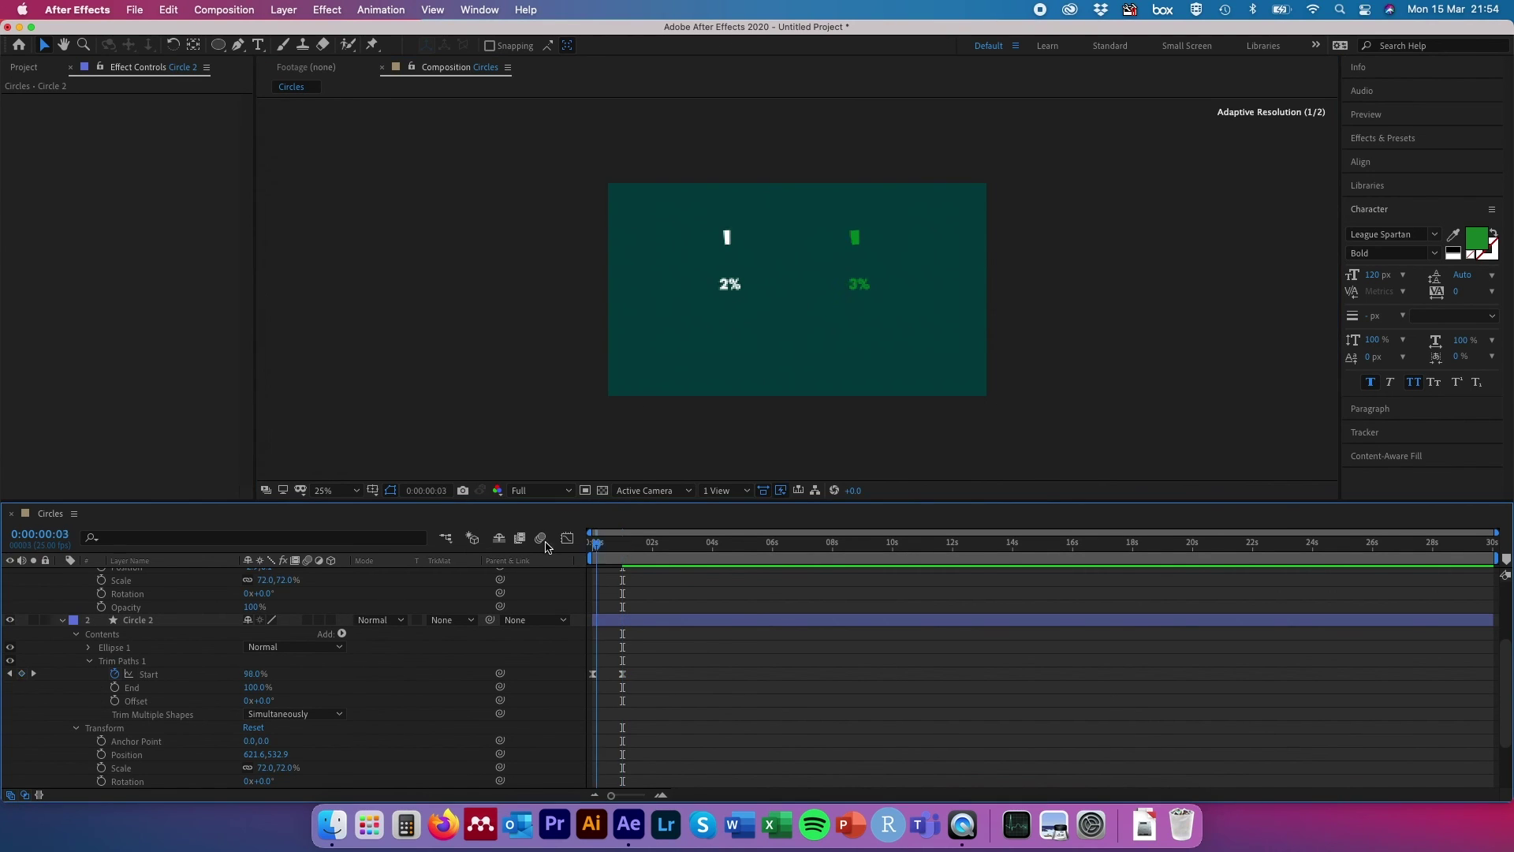
key(Home)
key(space)
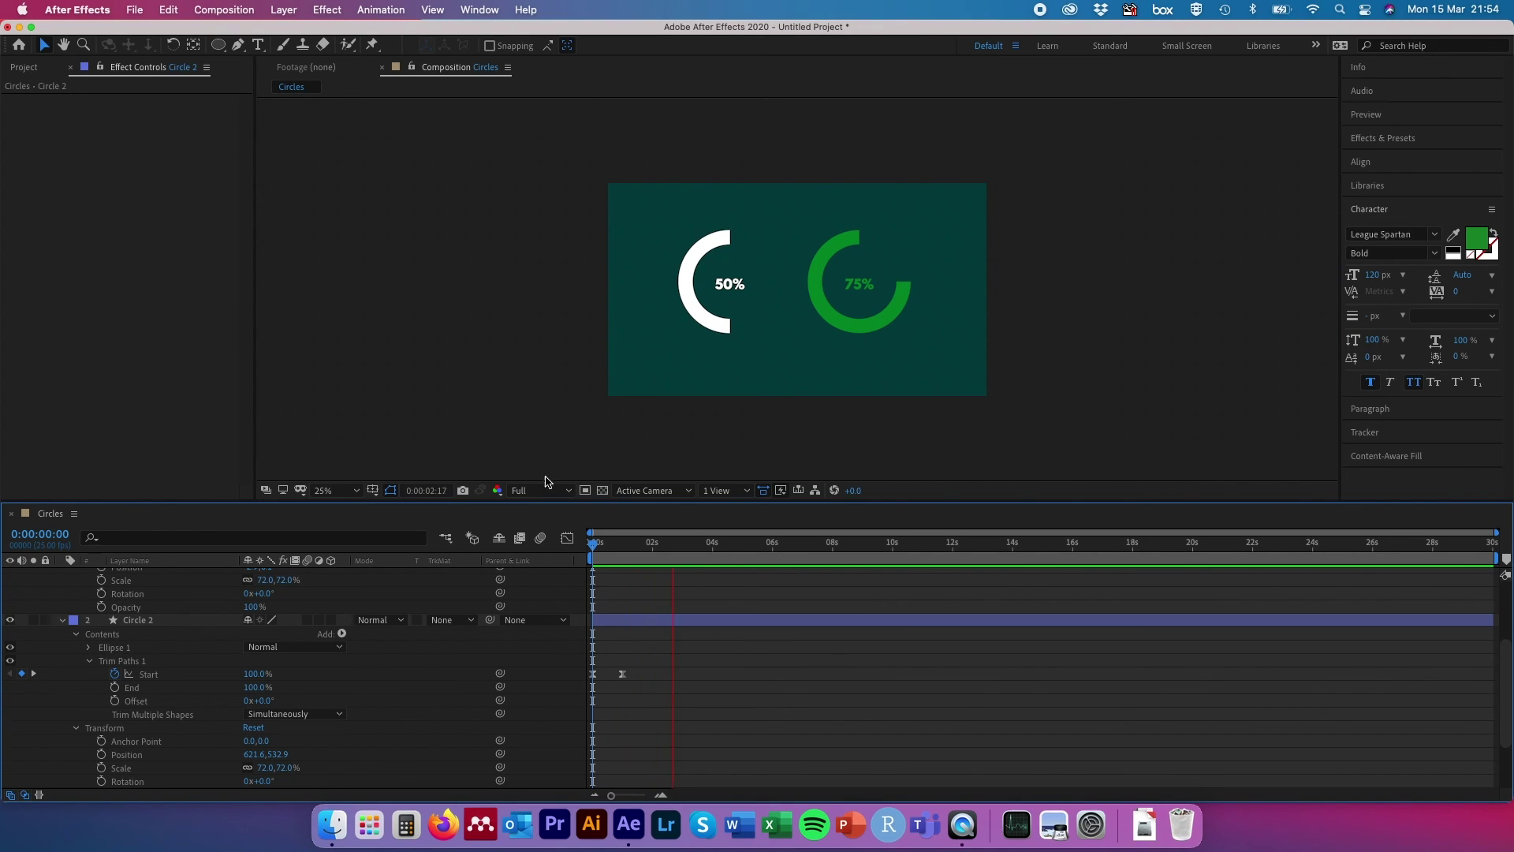
key(space)
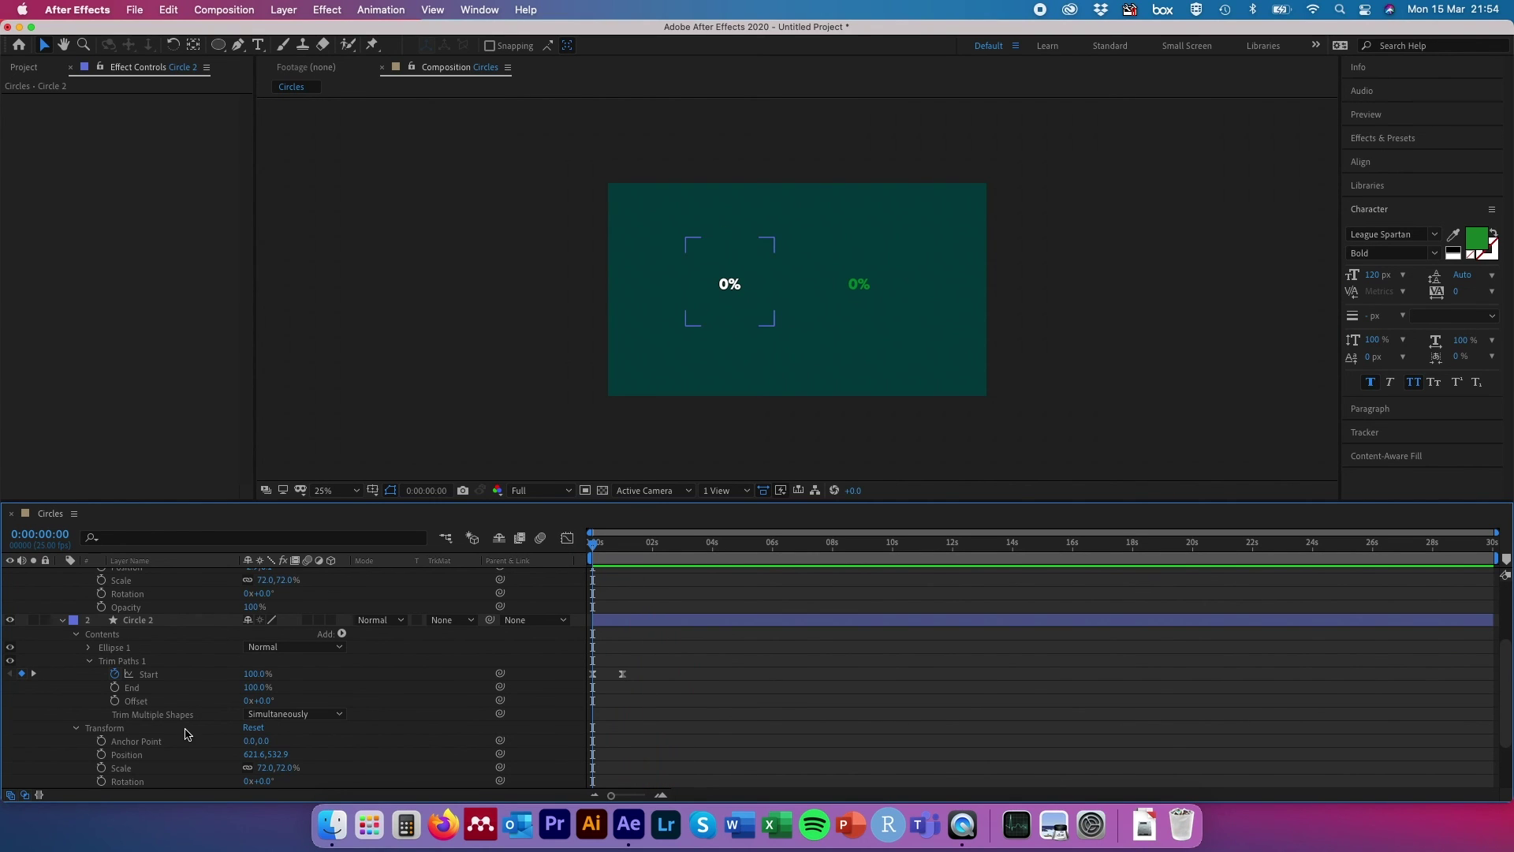
Add Opacity keyframes of 0% at the start of the composition to both Circle layers and both circle counter layers.
key(super+a)
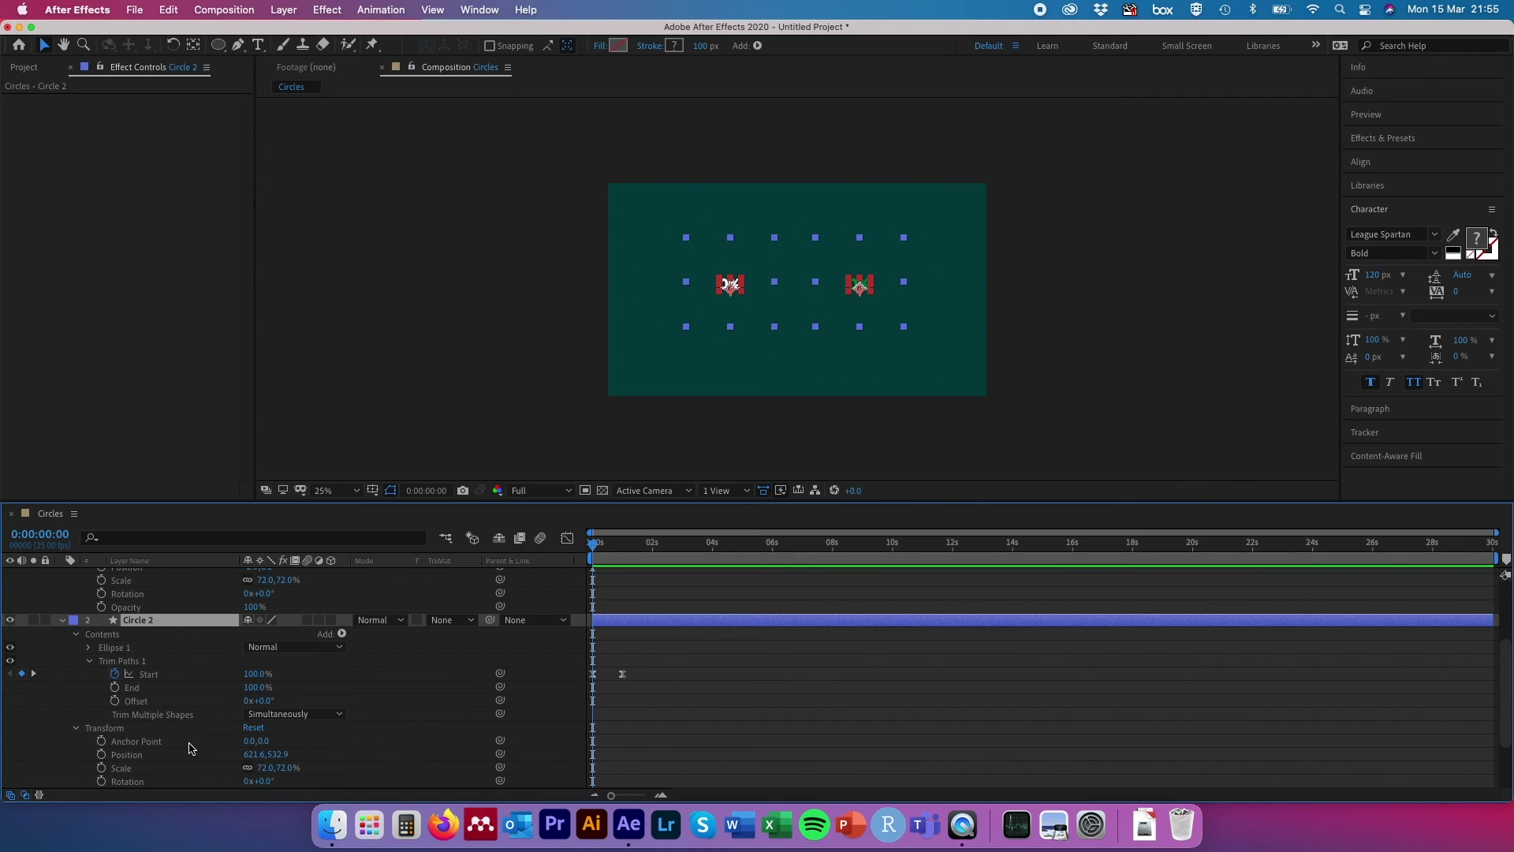
key(t)
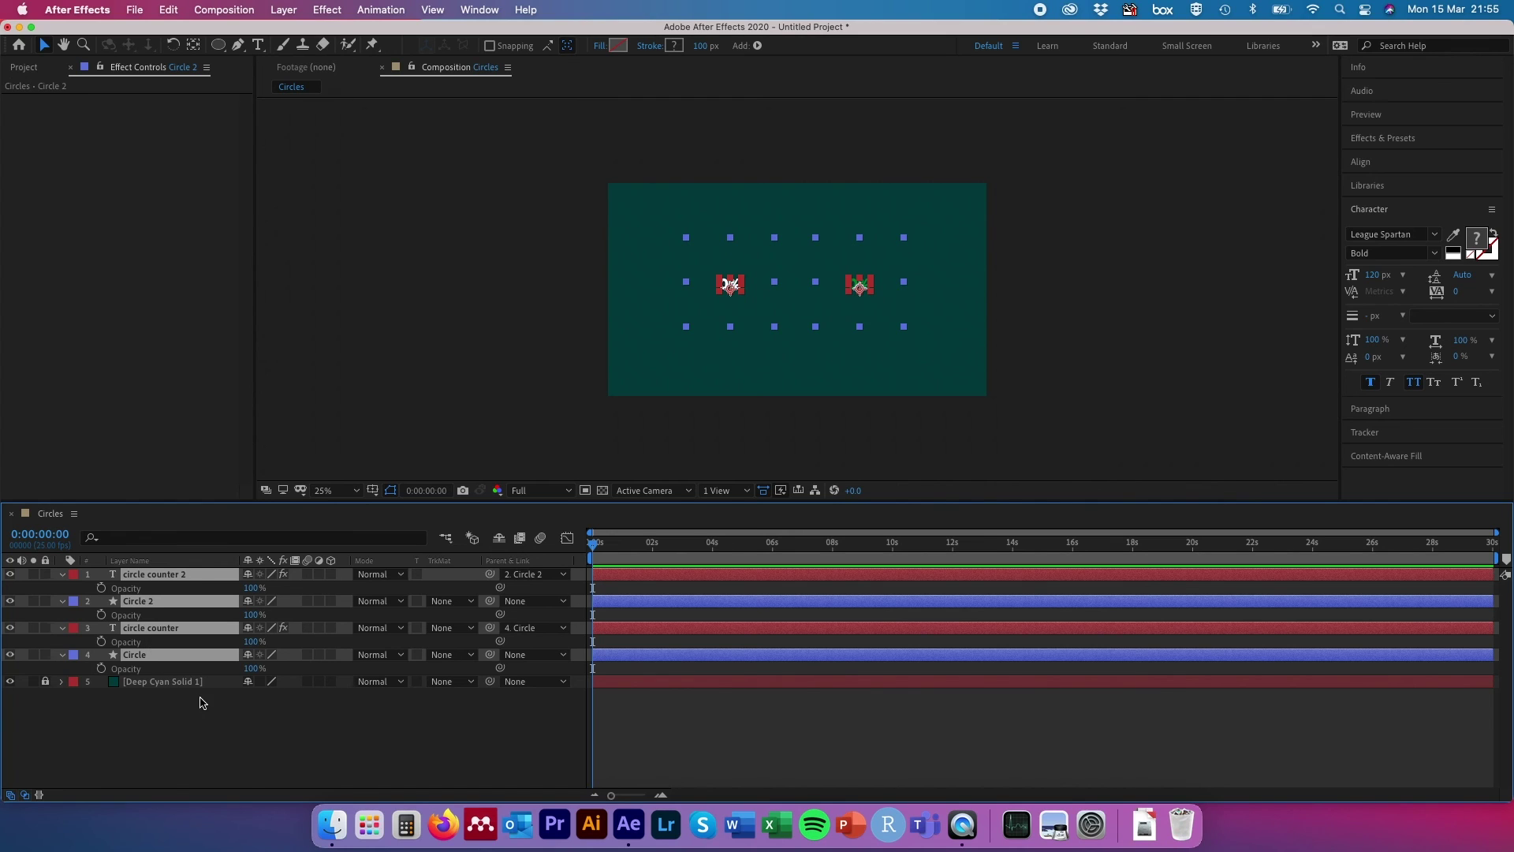
click(102, 589)
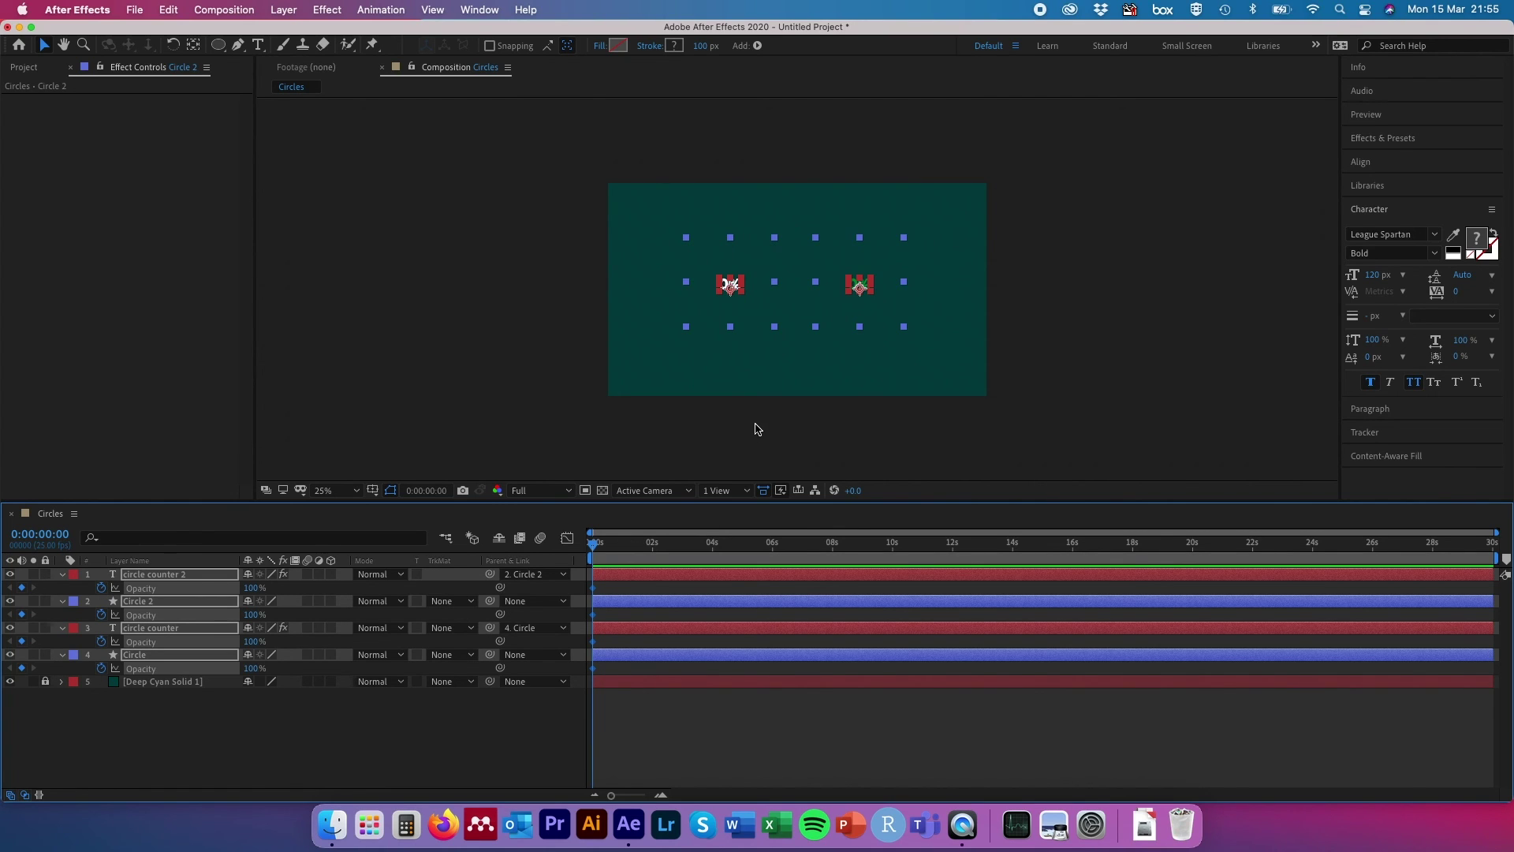
drag(251, 588, 91, 585)
Add Opacity keyframes of 100% at 0:00:01:00 to the four selected circle and counter layers.
click(55, 534)
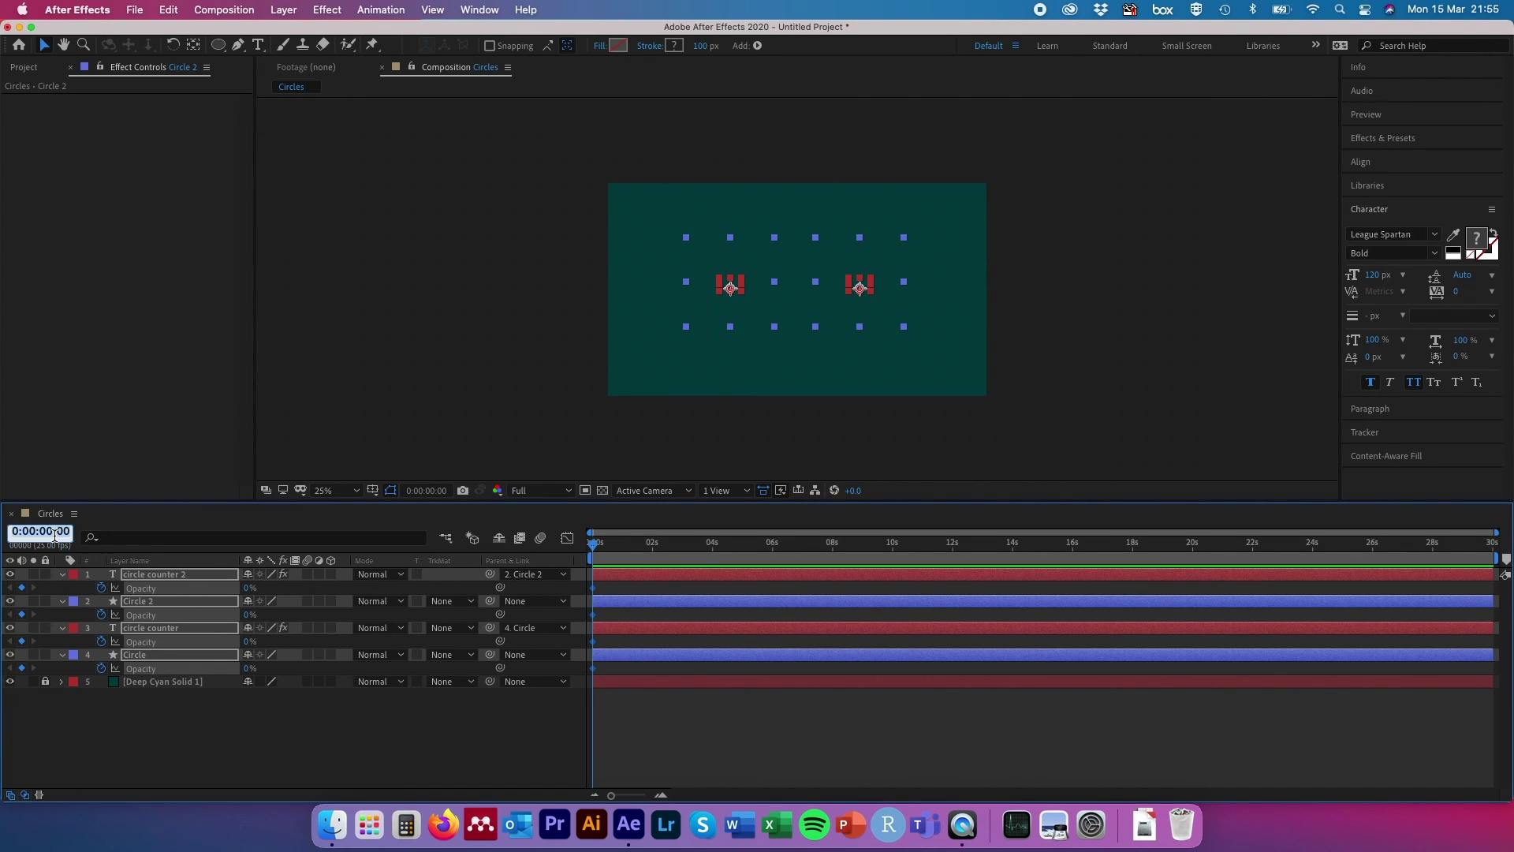
text(+25)
key(Return)
drag(249, 588, 378, 591)
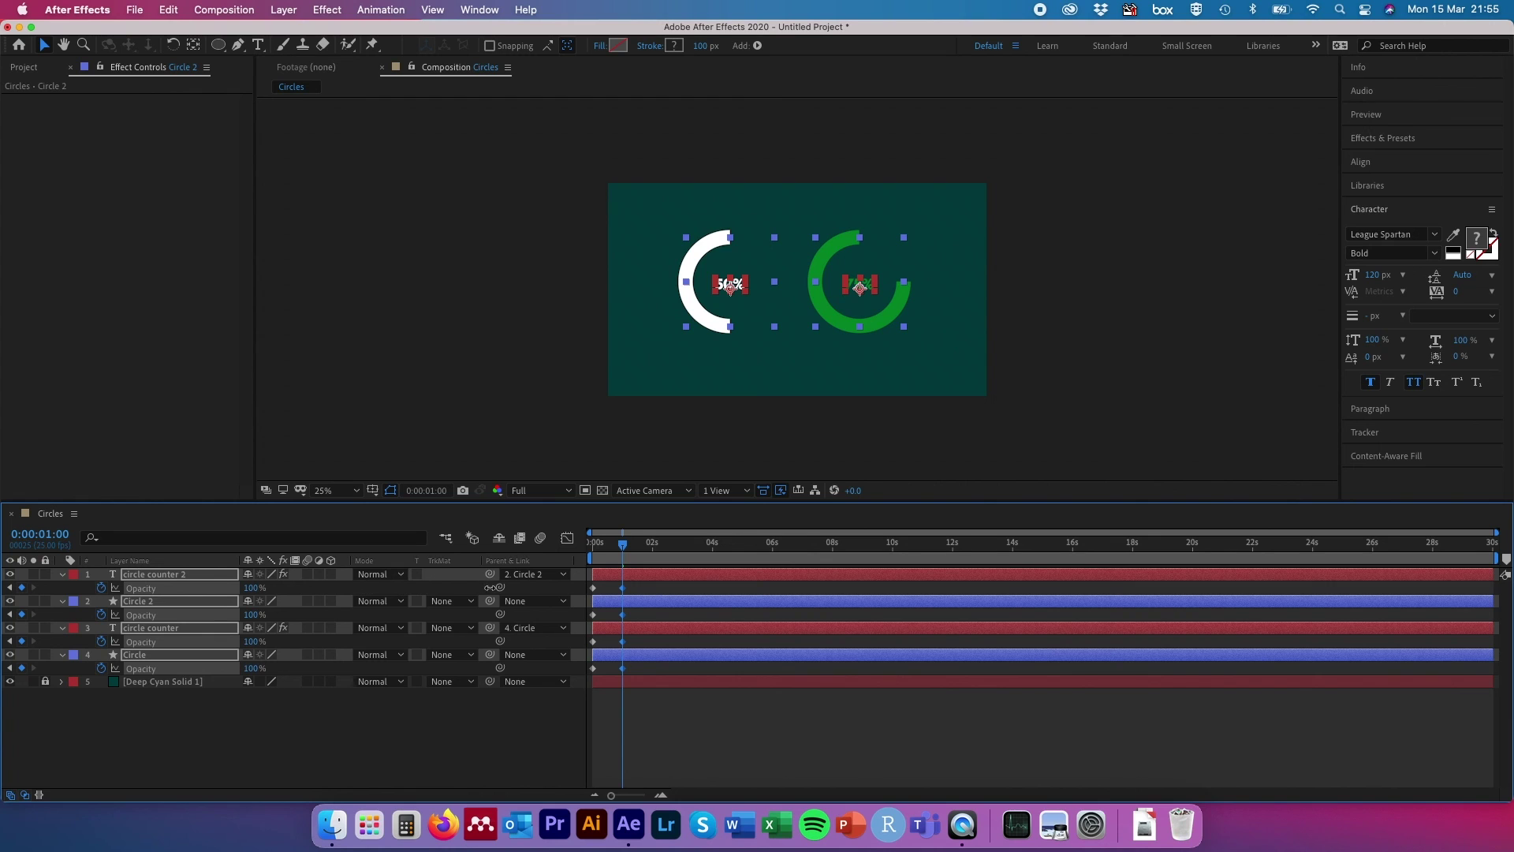
key(space)
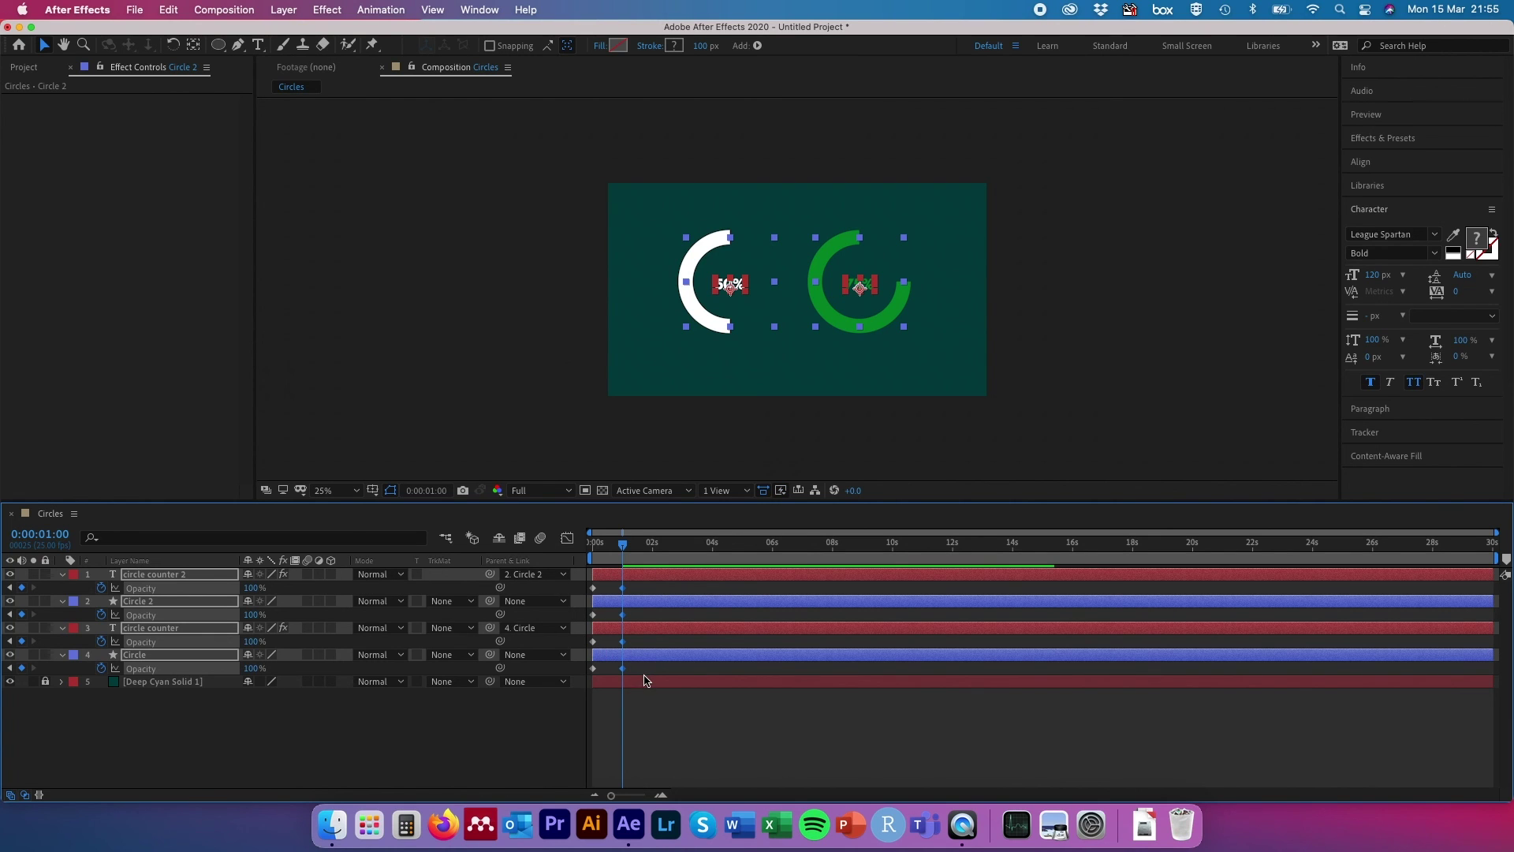
Apply Easy Ease to all Opacity keyframes of the two Circle layers and their two counter layers.
drag(646, 678, 590, 588)
right_click(623, 593)
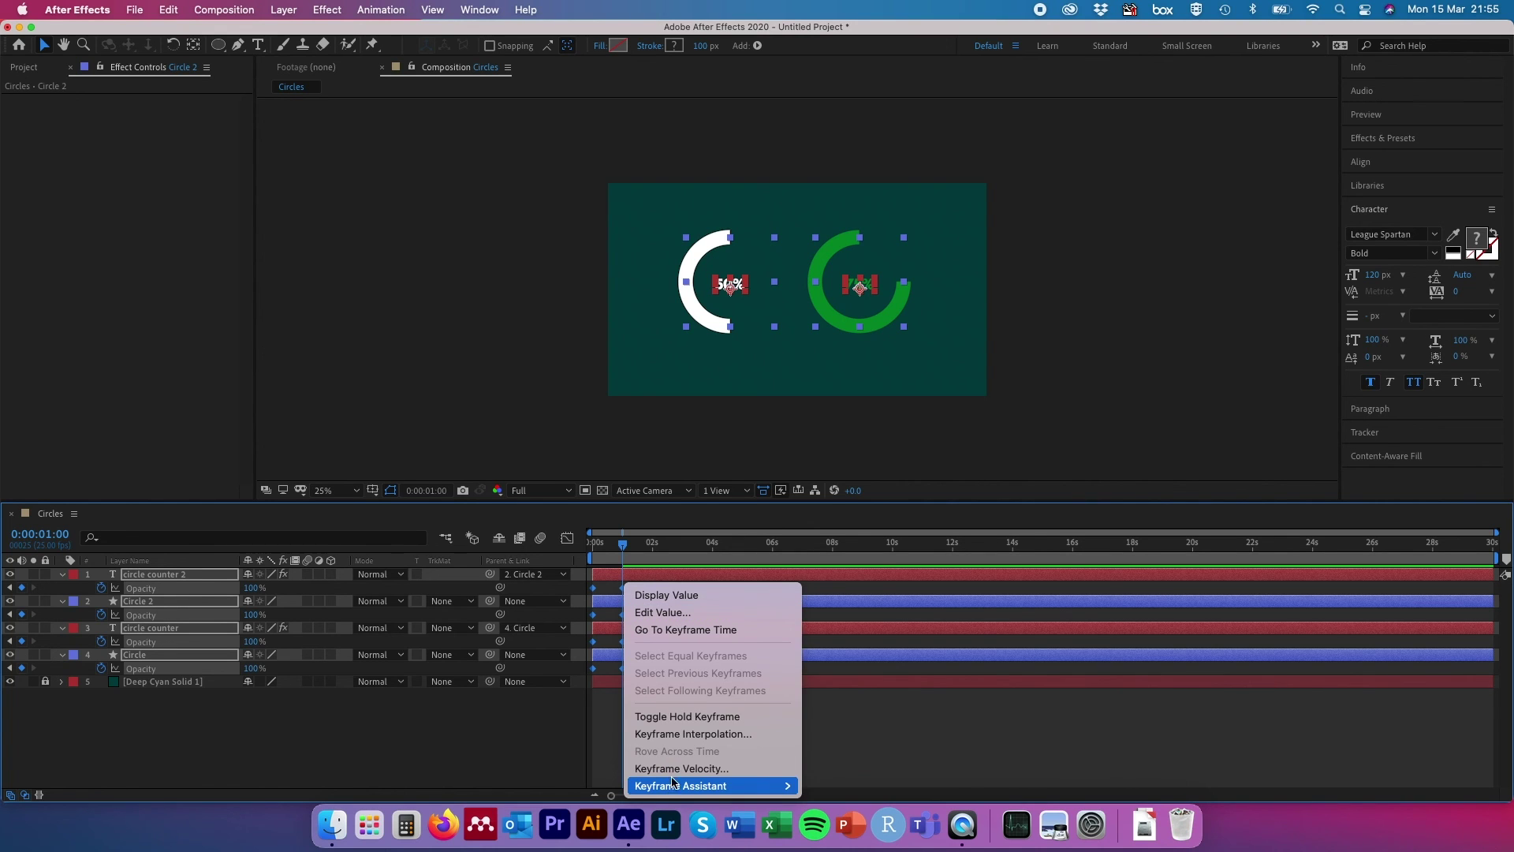
mouse_move(677, 787)
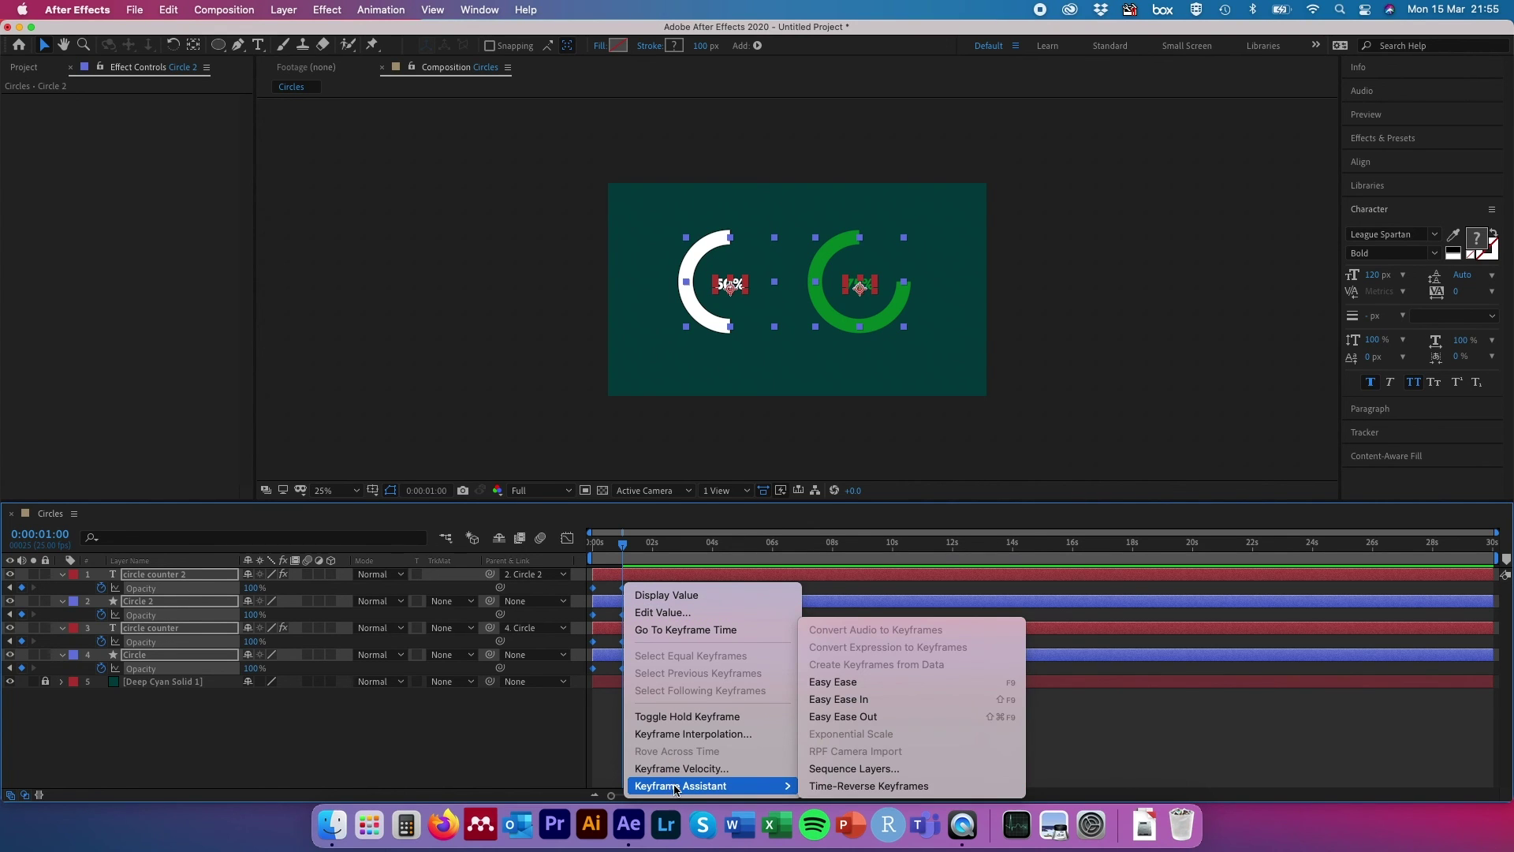
click(835, 681)
Preview the rings and counters fading in from the start of the composition.
drag(634, 547, 593, 546)
click(461, 349)
key(space)
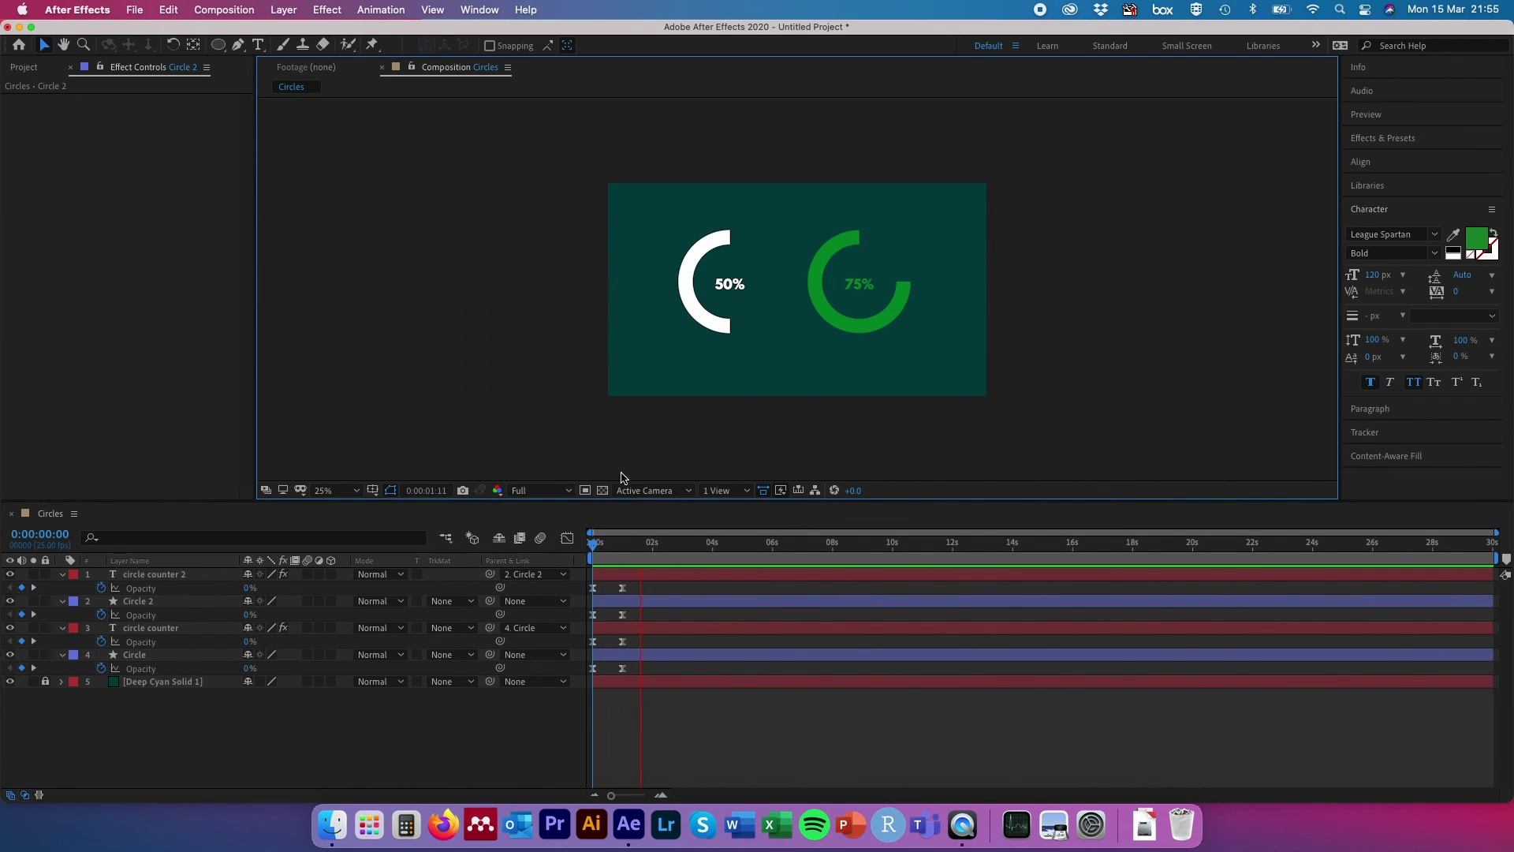
click(594, 548)
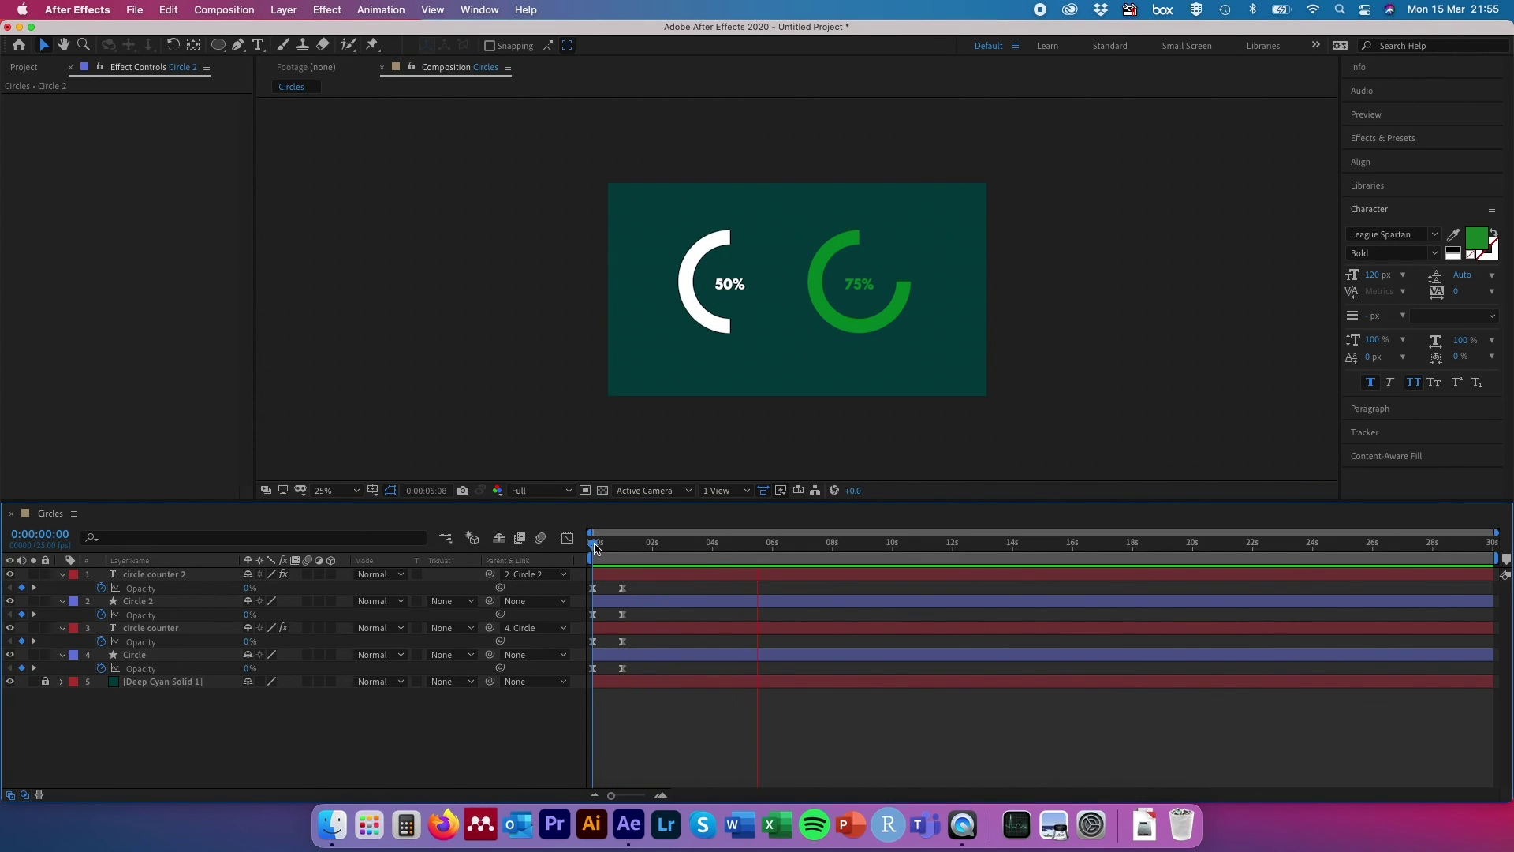
click(594, 549)
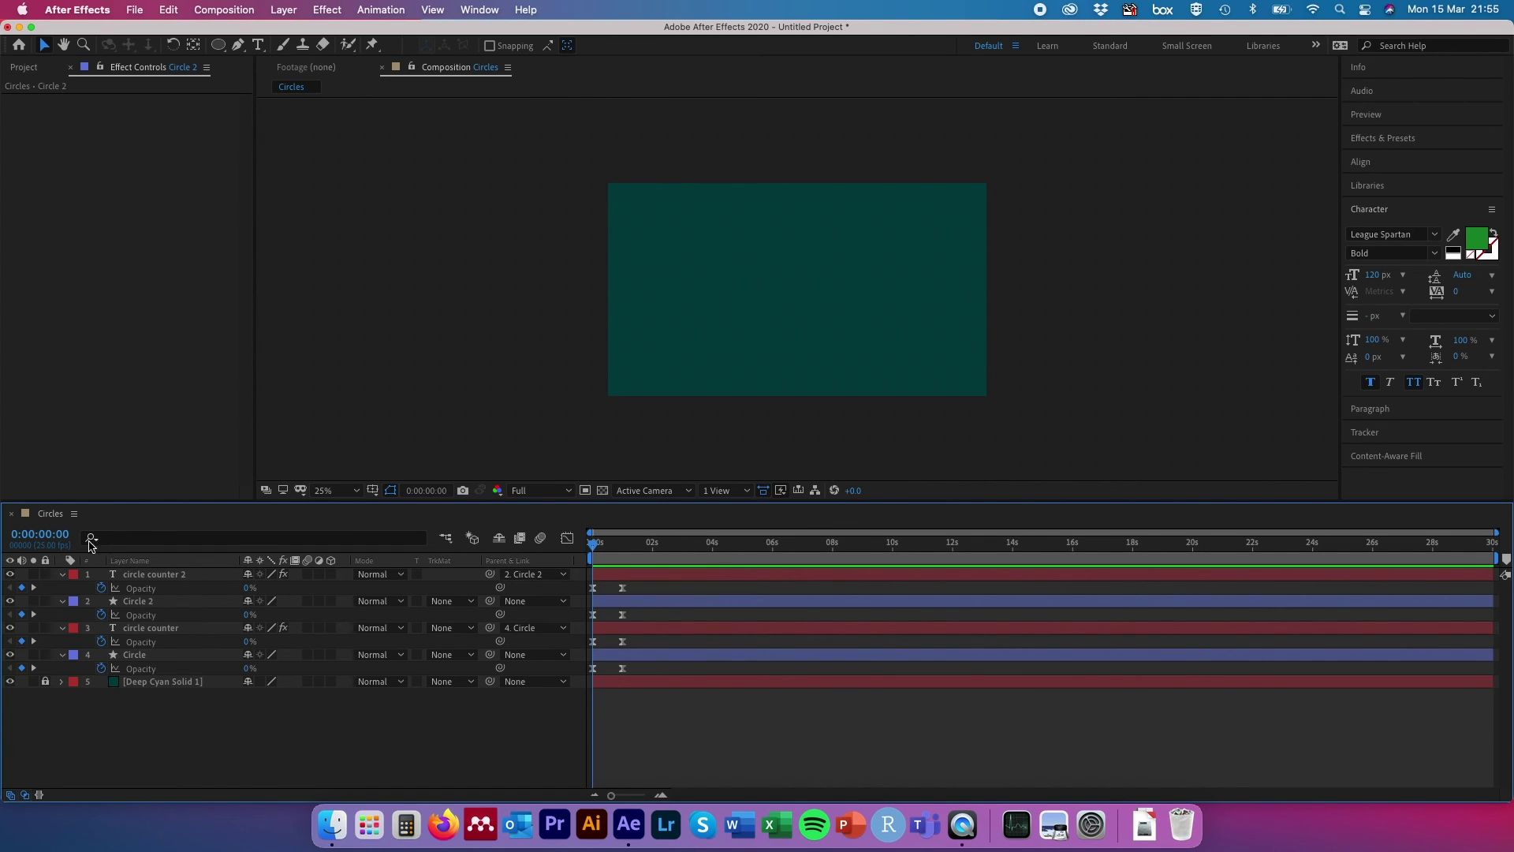
Delay all Slider, Start and Opacity keyframes of circle counter 2 and Circle 2 by 12 frames so they begin at 0:00:00:12.
click(45, 536)
text(+1)
text(2)
key(Return)
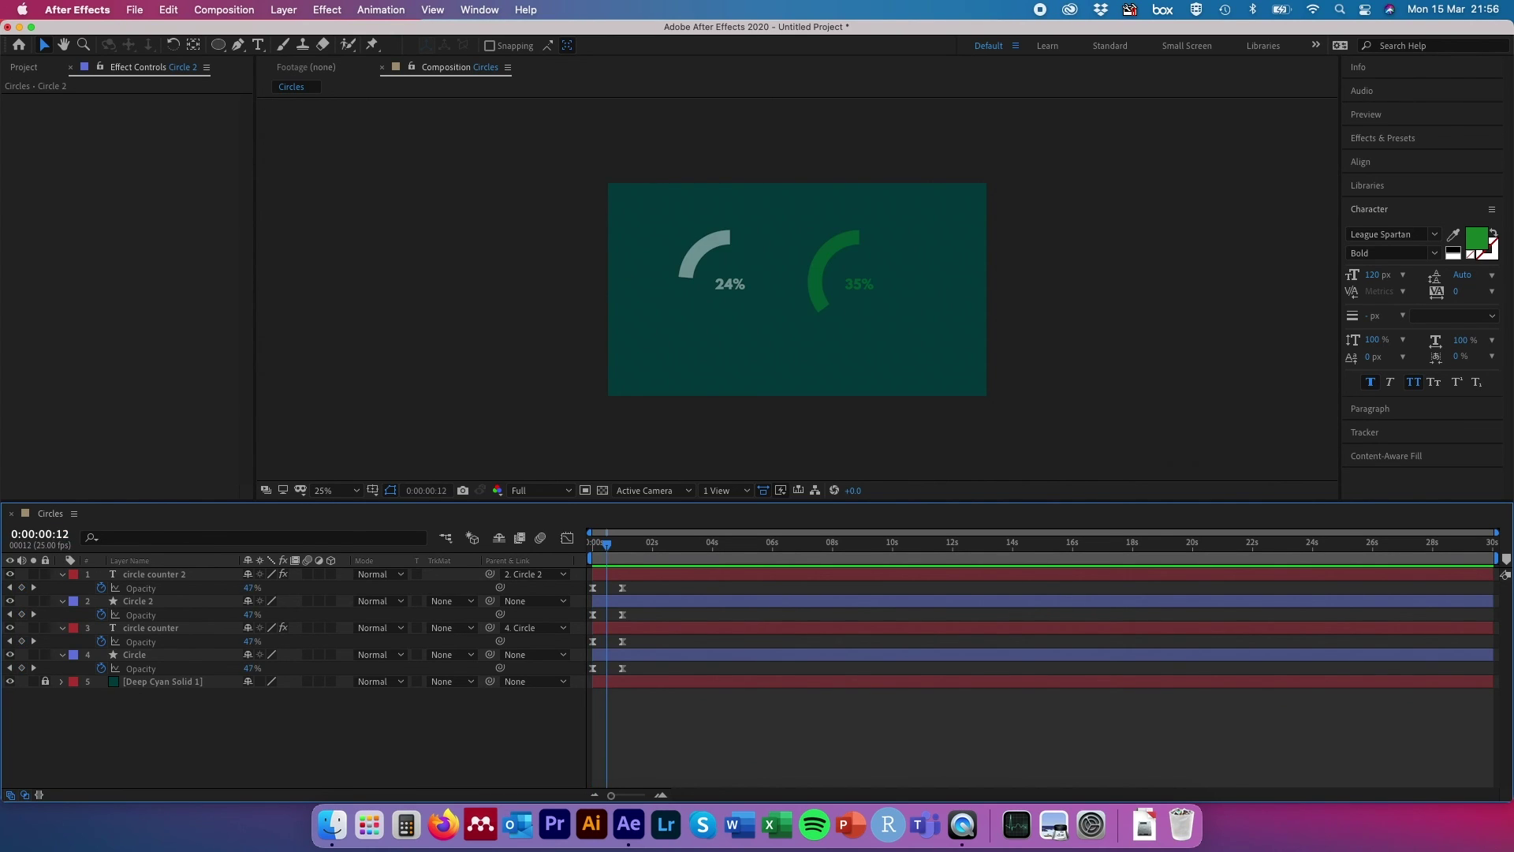
click(188, 576)
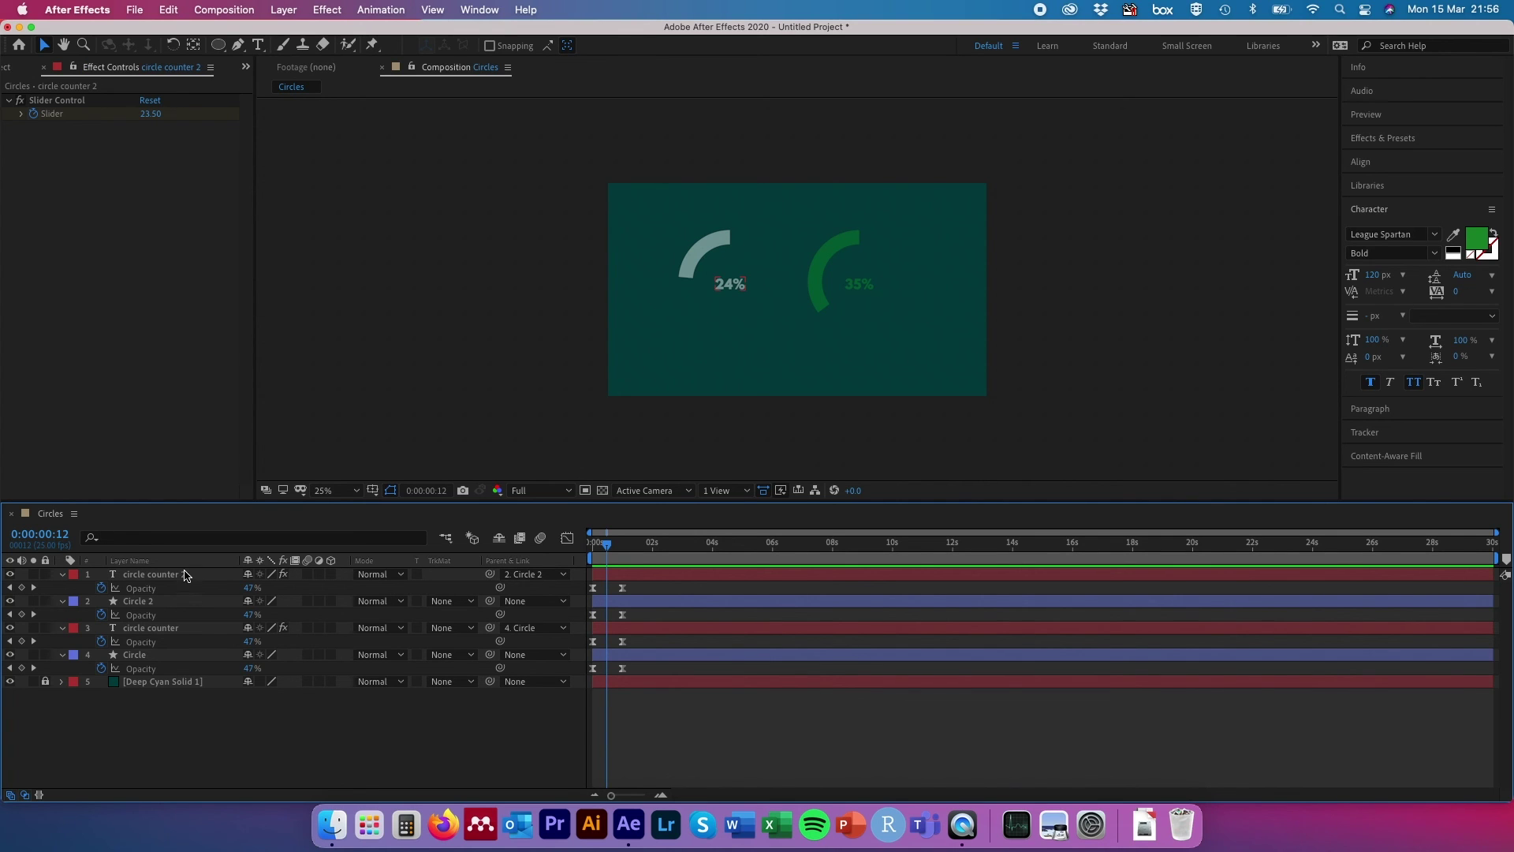
shift+click(177, 604)
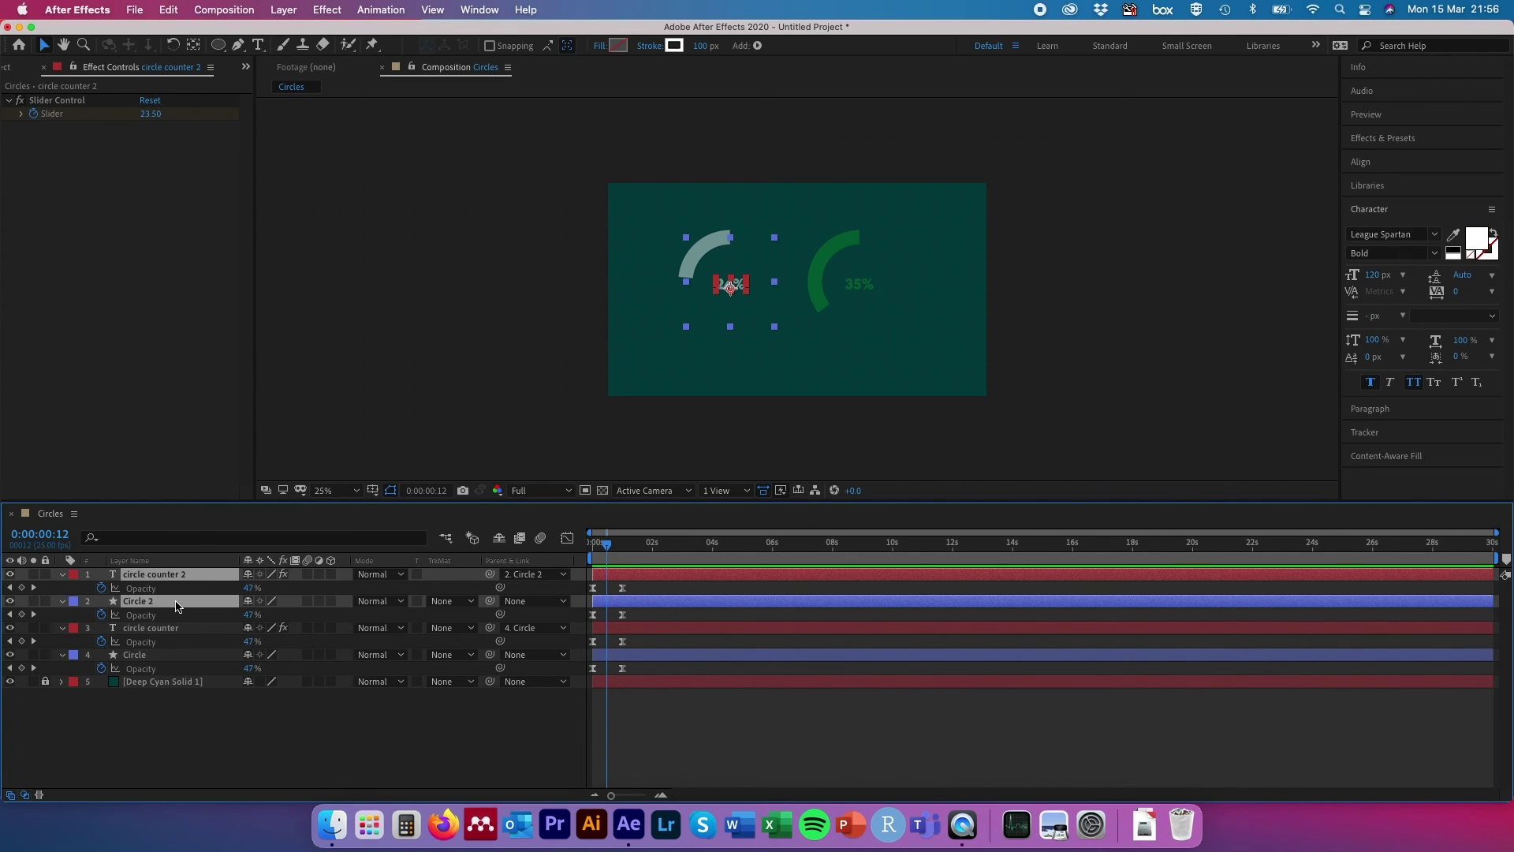
key(u)
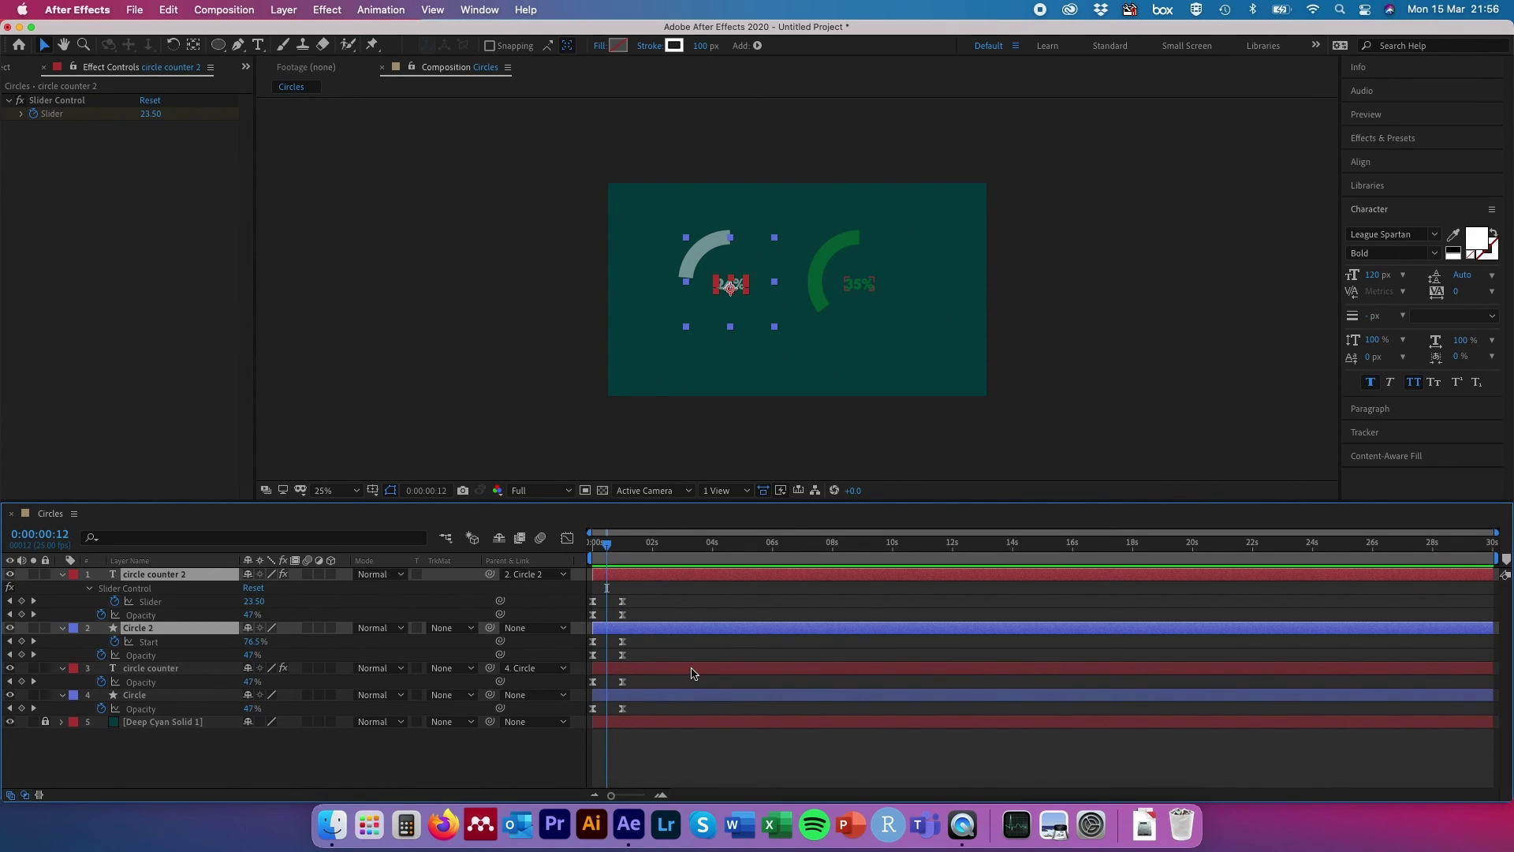
drag(661, 663, 588, 589)
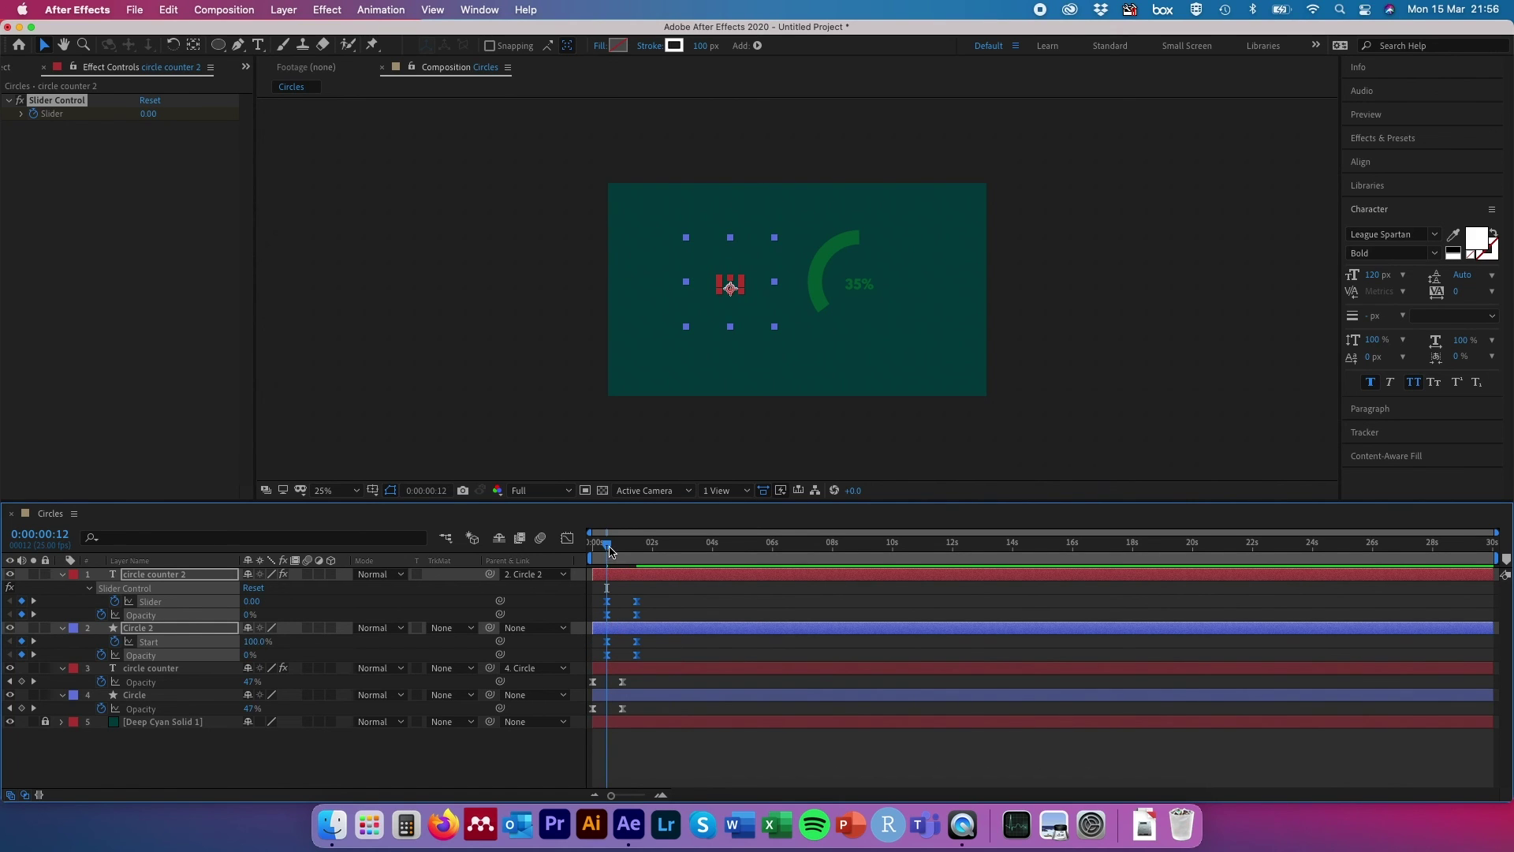
Preview the staggered animation of both rings and counters from the start of the composition.
drag(609, 550, 563, 552)
key(space)
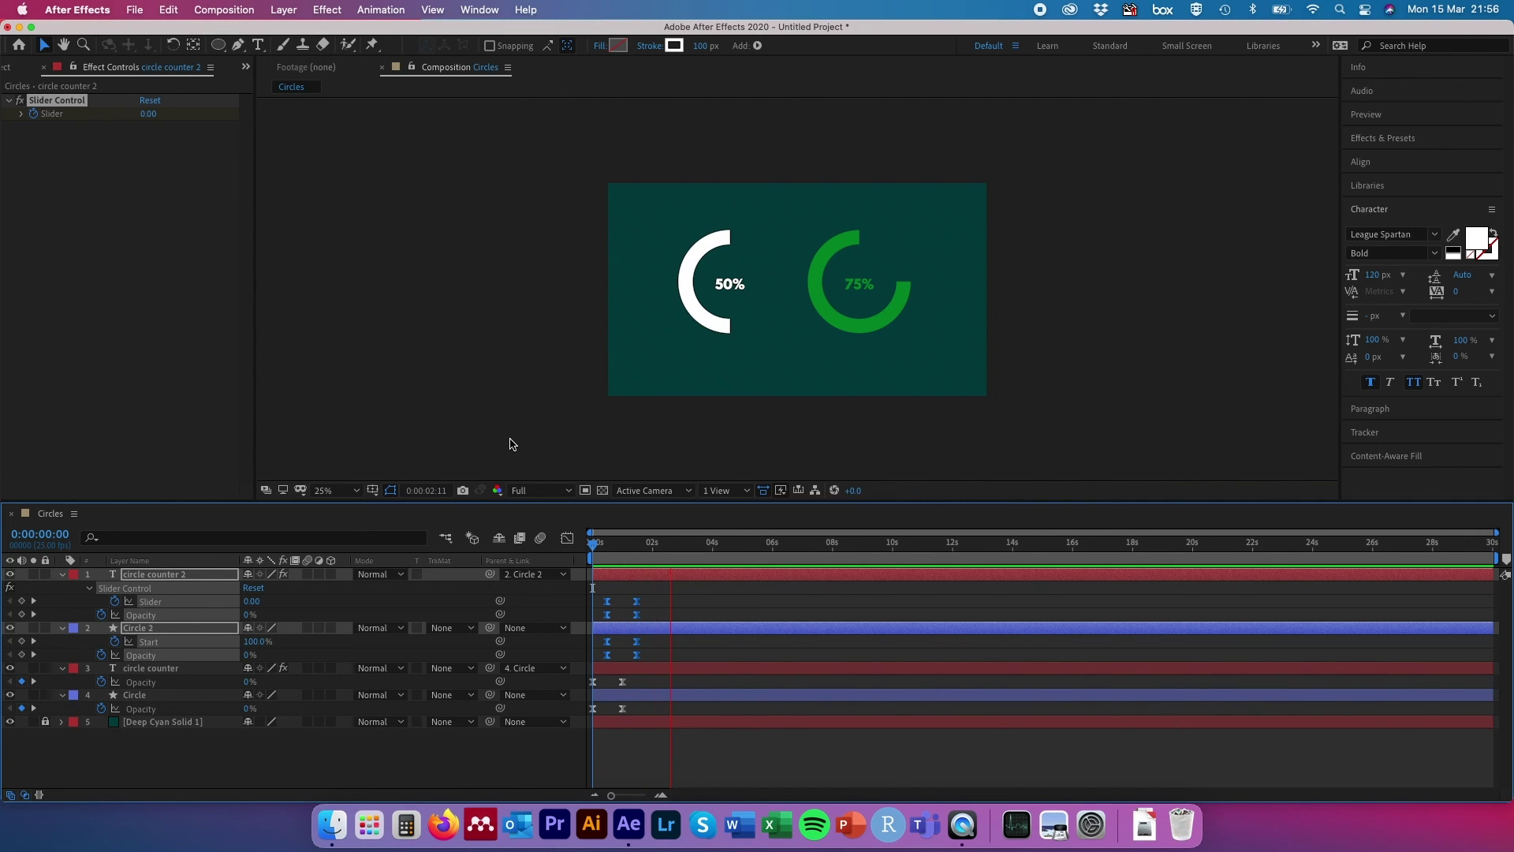
click(476, 408)
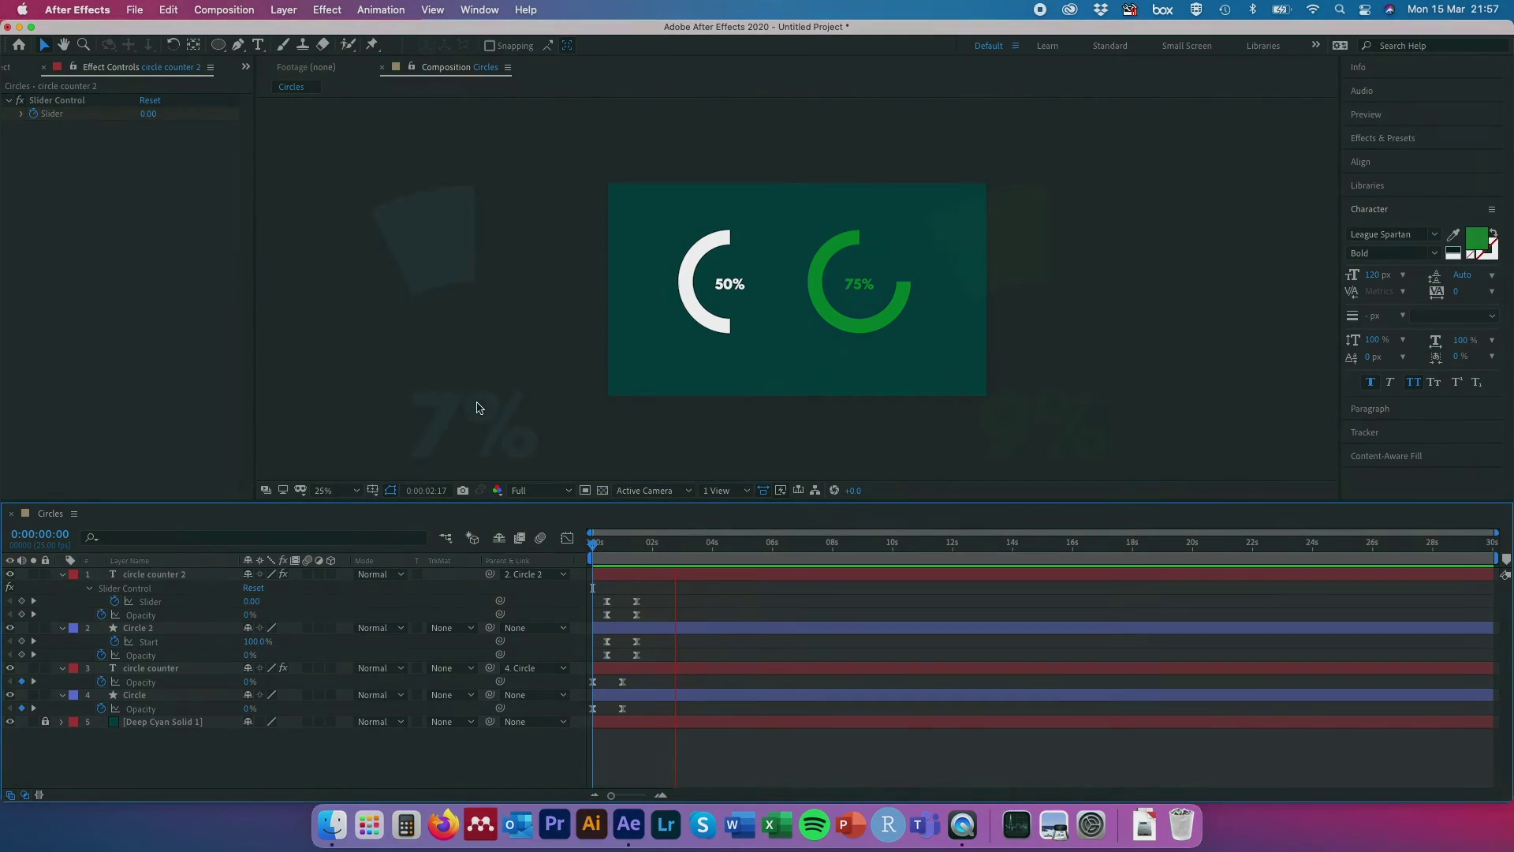